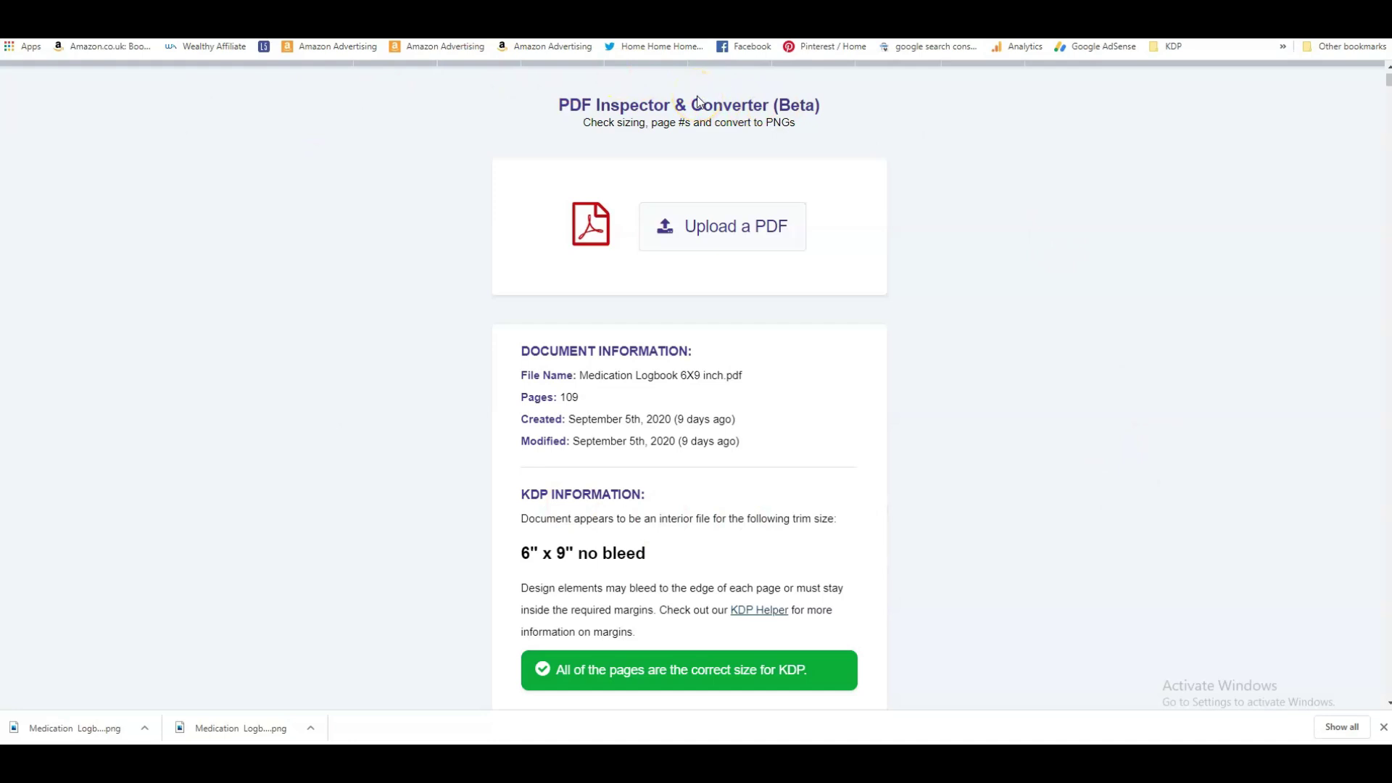
- Examine the PDF Inspector report for the Medication Logbook file, including trim size, bleed, margin requirements, metadata and dimensions
{"action": "scroll", "coordinate": [1007, 318], "scroll_direction": "down", "scroll_amount": 1}
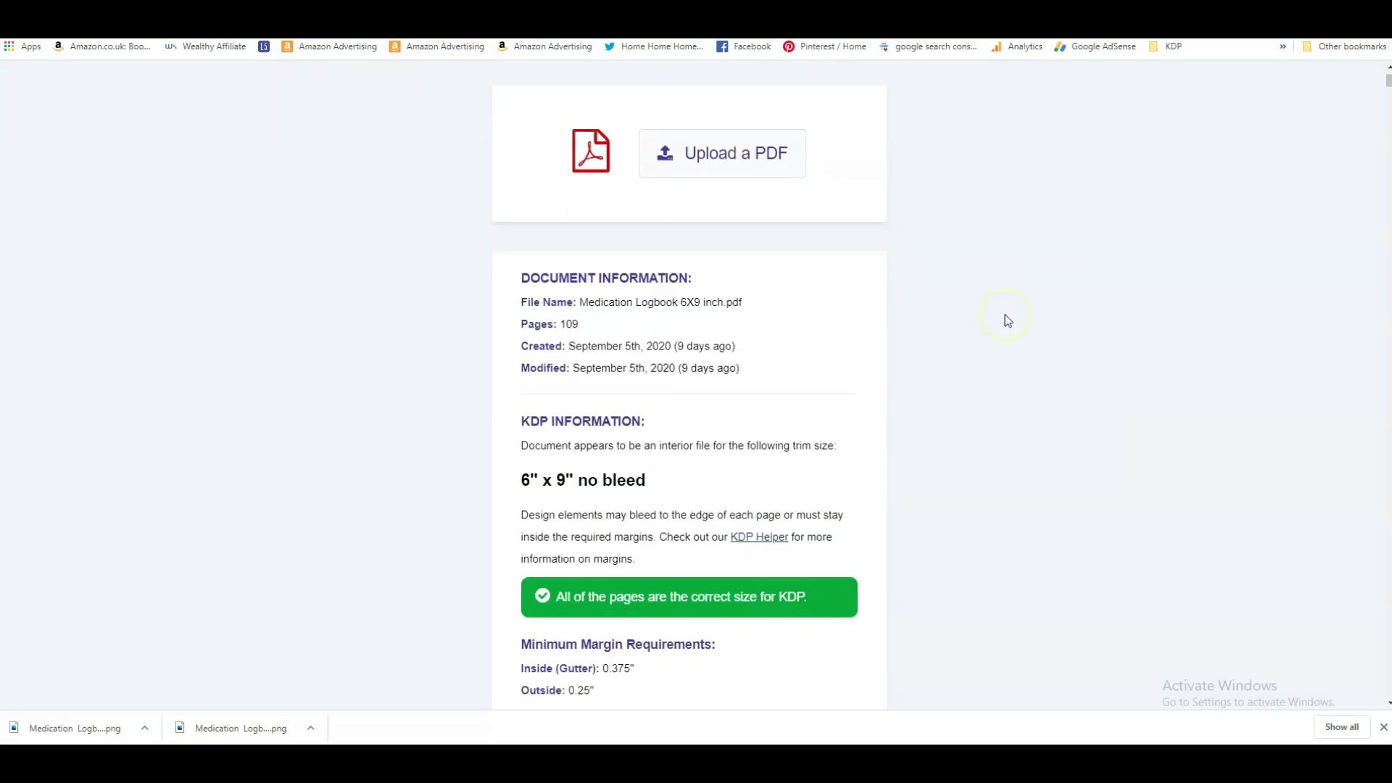
{"action": "scroll", "coordinate": [1005, 315], "scroll_direction": "down", "scroll_amount": 2}
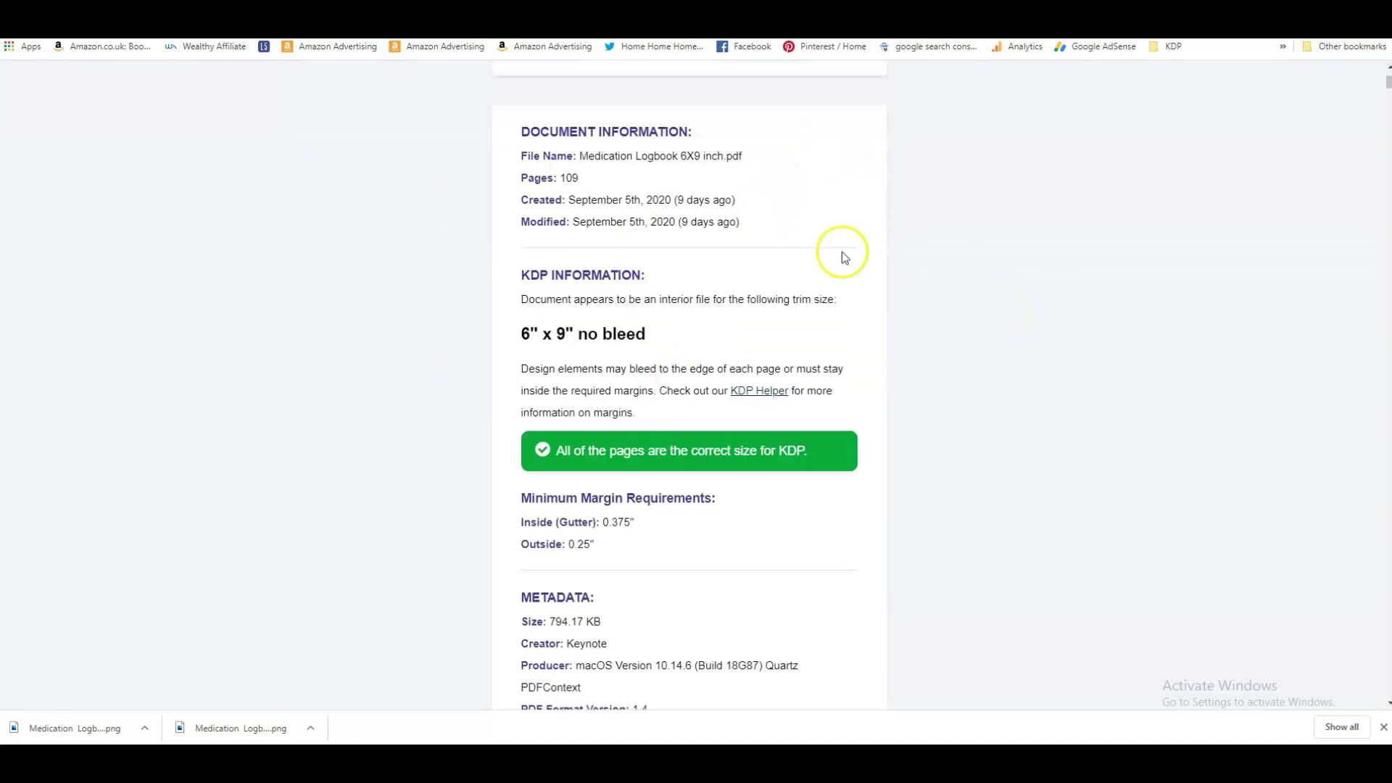
{"action": "scroll", "coordinate": [971, 363], "scroll_direction": "down", "scroll_amount": 4}
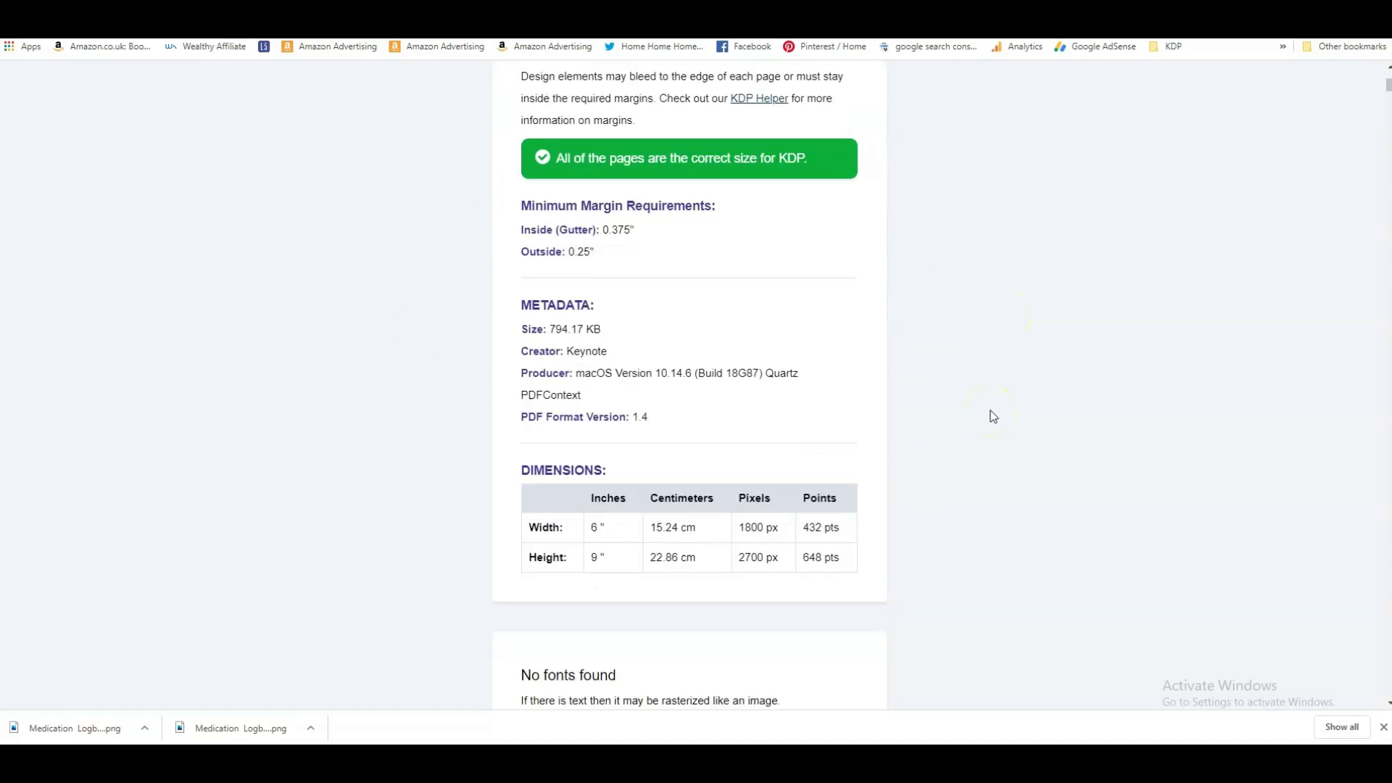
{"action": "scroll", "coordinate": [992, 414], "scroll_direction": "down", "scroll_amount": 2}
{"action": "scroll", "coordinate": [989, 413], "scroll_direction": "up", "scroll_amount": 3}
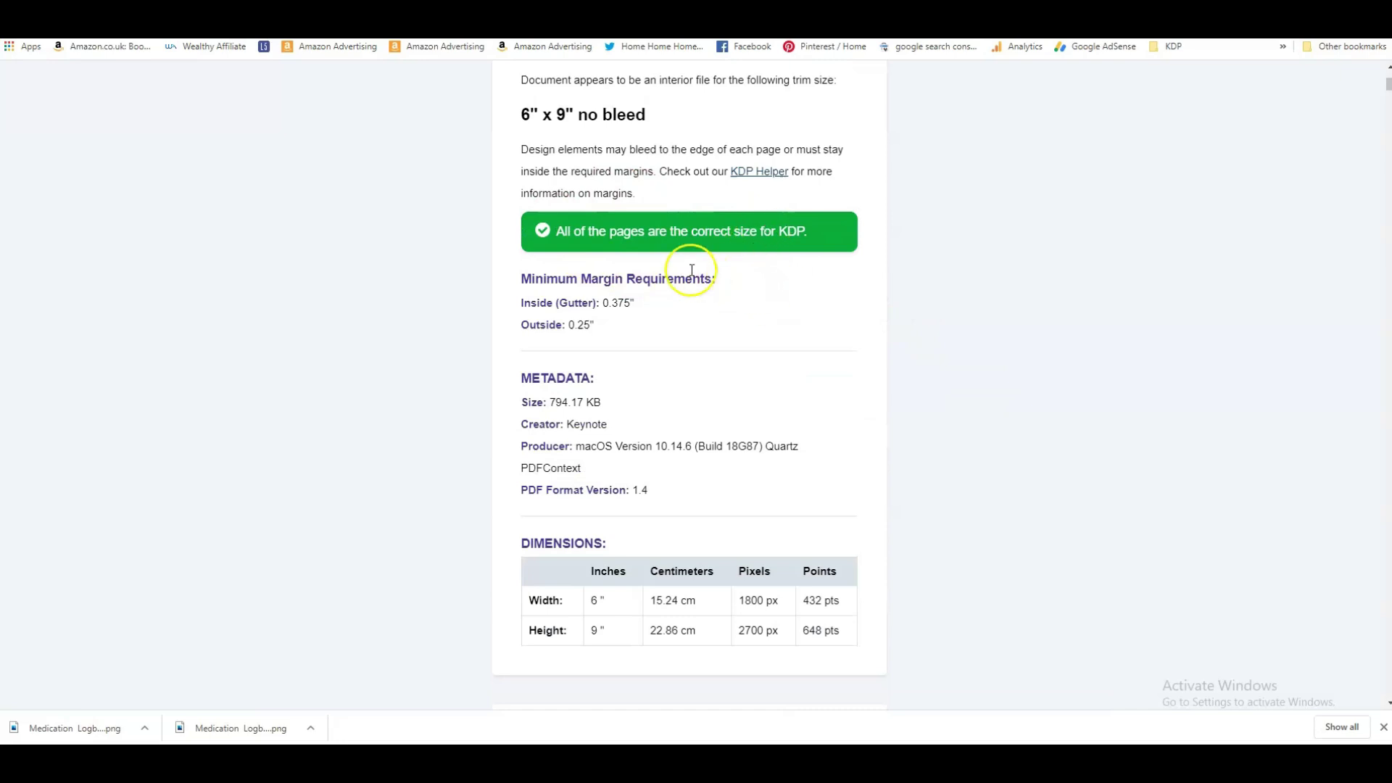
{"action": "scroll", "coordinate": [551, 200], "scroll_direction": "up", "scroll_amount": 4}
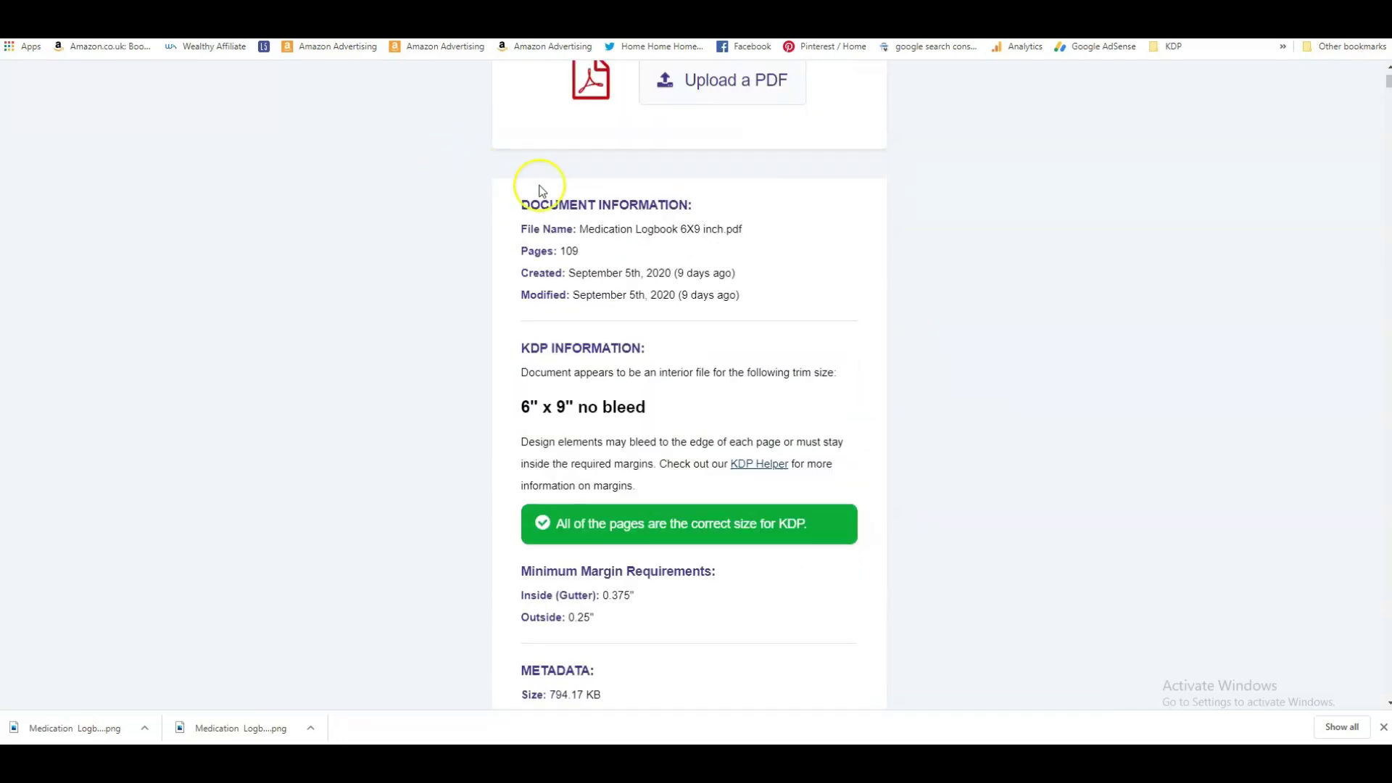
{"action": "scroll", "coordinate": [439, 250], "scroll_direction": "up", "scroll_amount": 3}
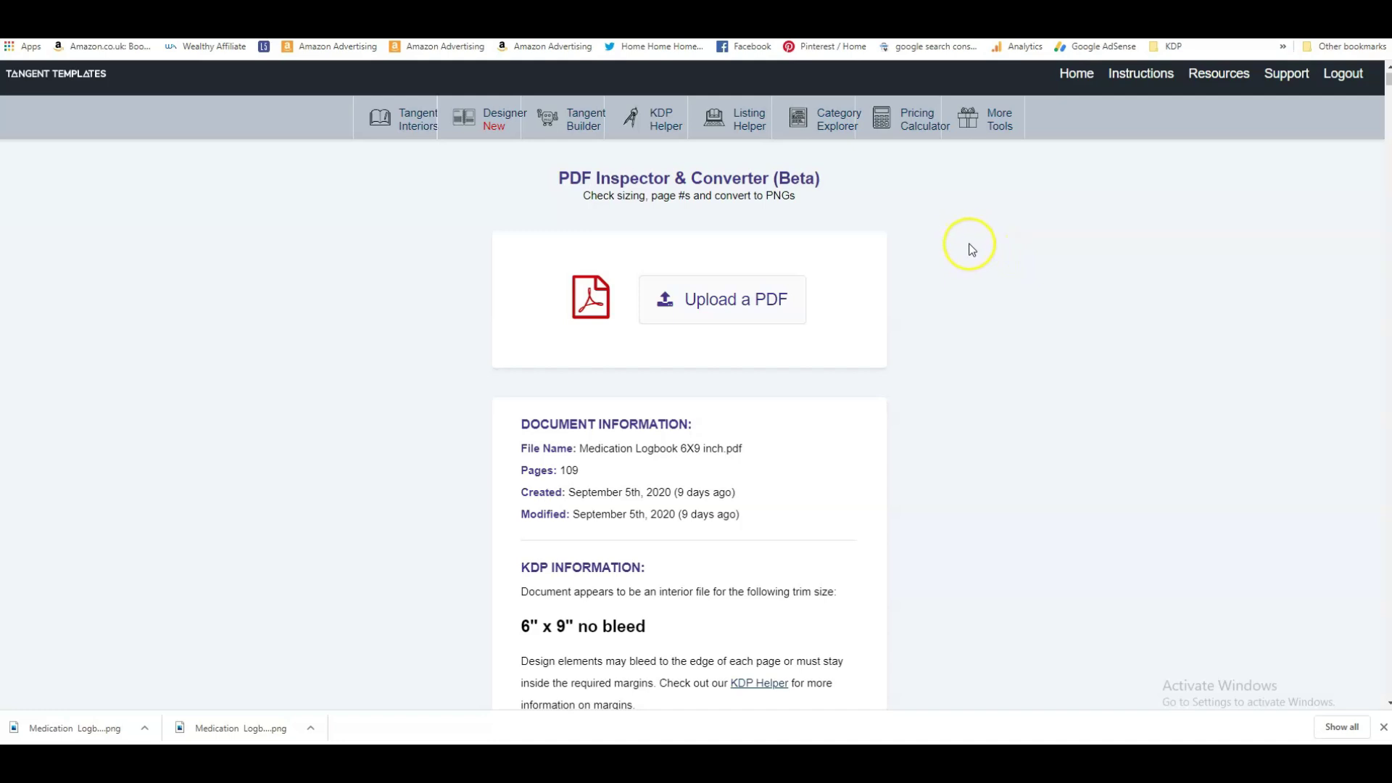
{"action": "scroll", "coordinate": [965, 286], "scroll_direction": "down", "scroll_amount": 1}
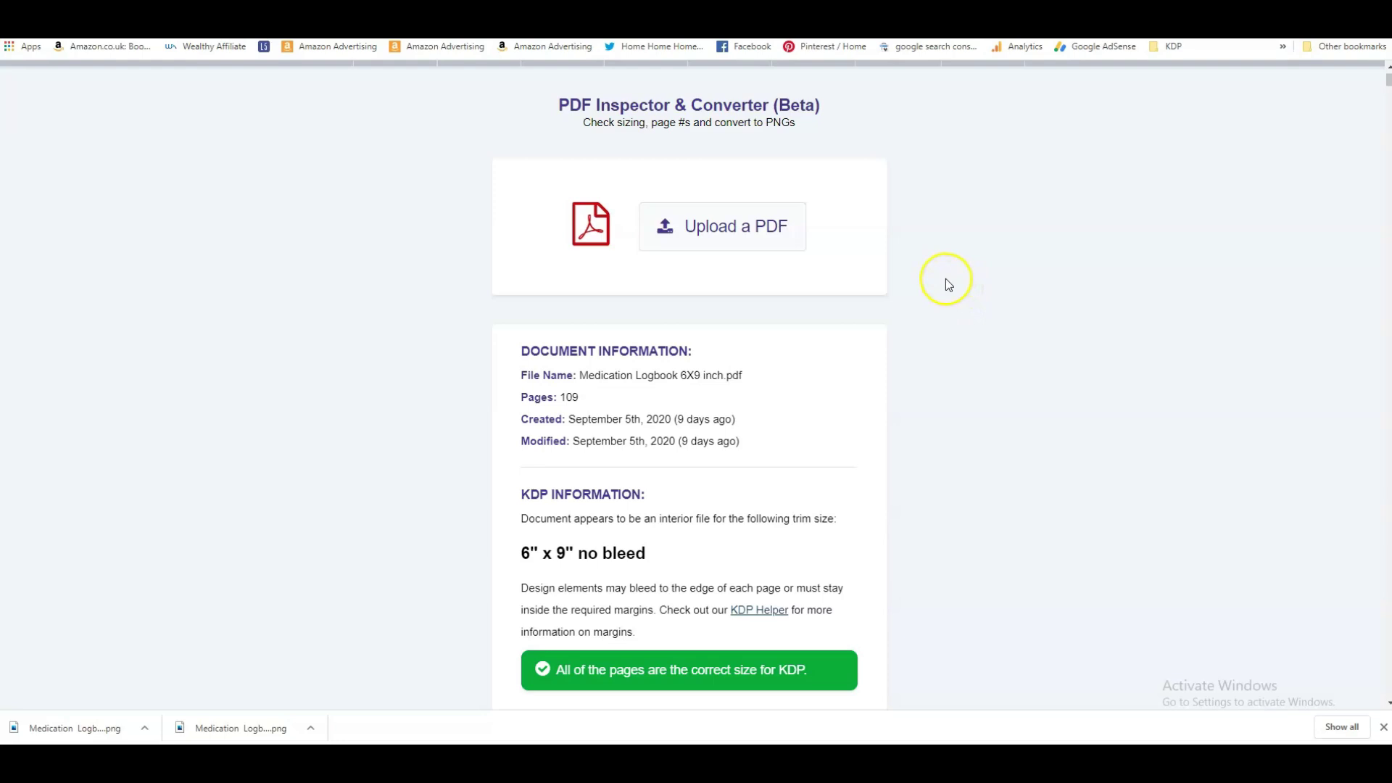
{"action": "scroll", "coordinate": [946, 279], "scroll_direction": "up", "scroll_amount": 1}
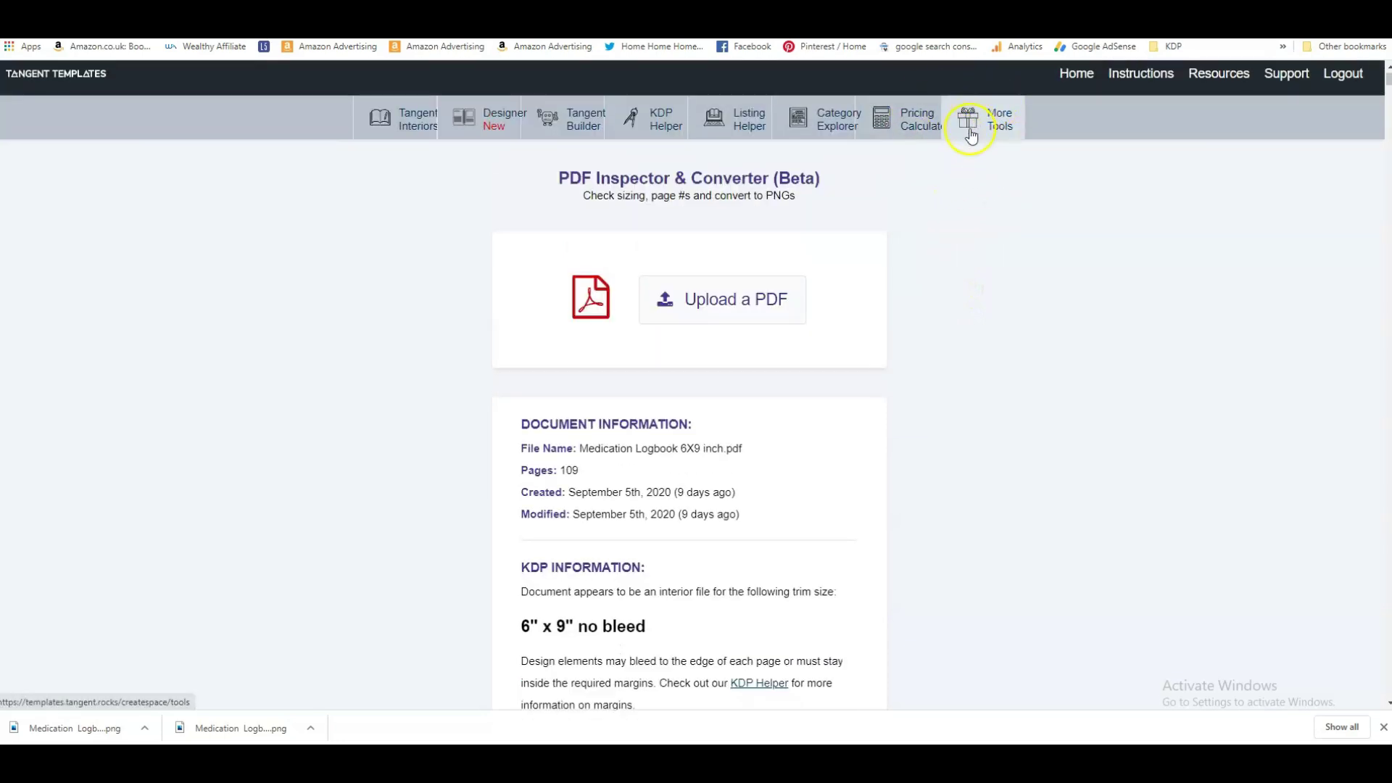
{"action": "scroll", "coordinate": [973, 267], "scroll_direction": "down", "scroll_amount": 1}
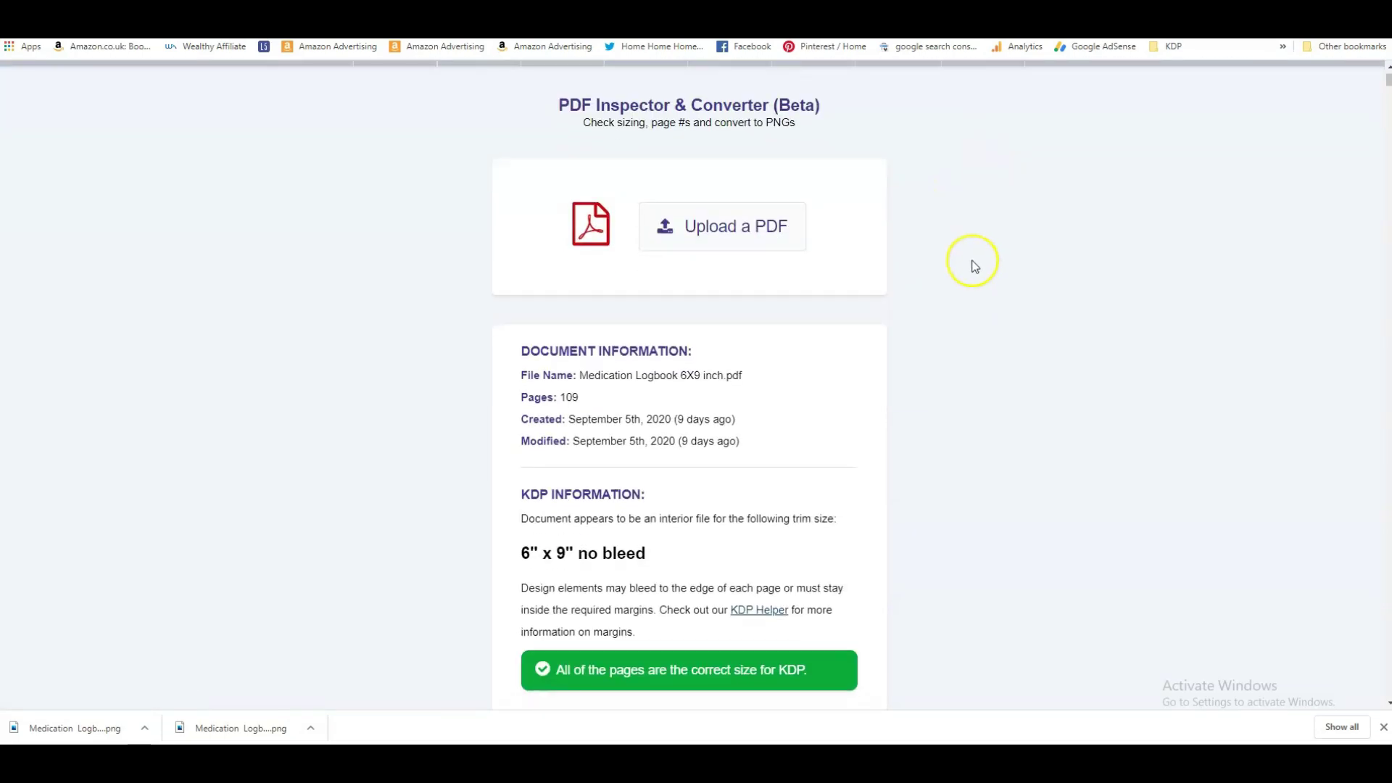
{"action": "scroll", "coordinate": [762, 298], "scroll_direction": "down", "scroll_amount": 1}
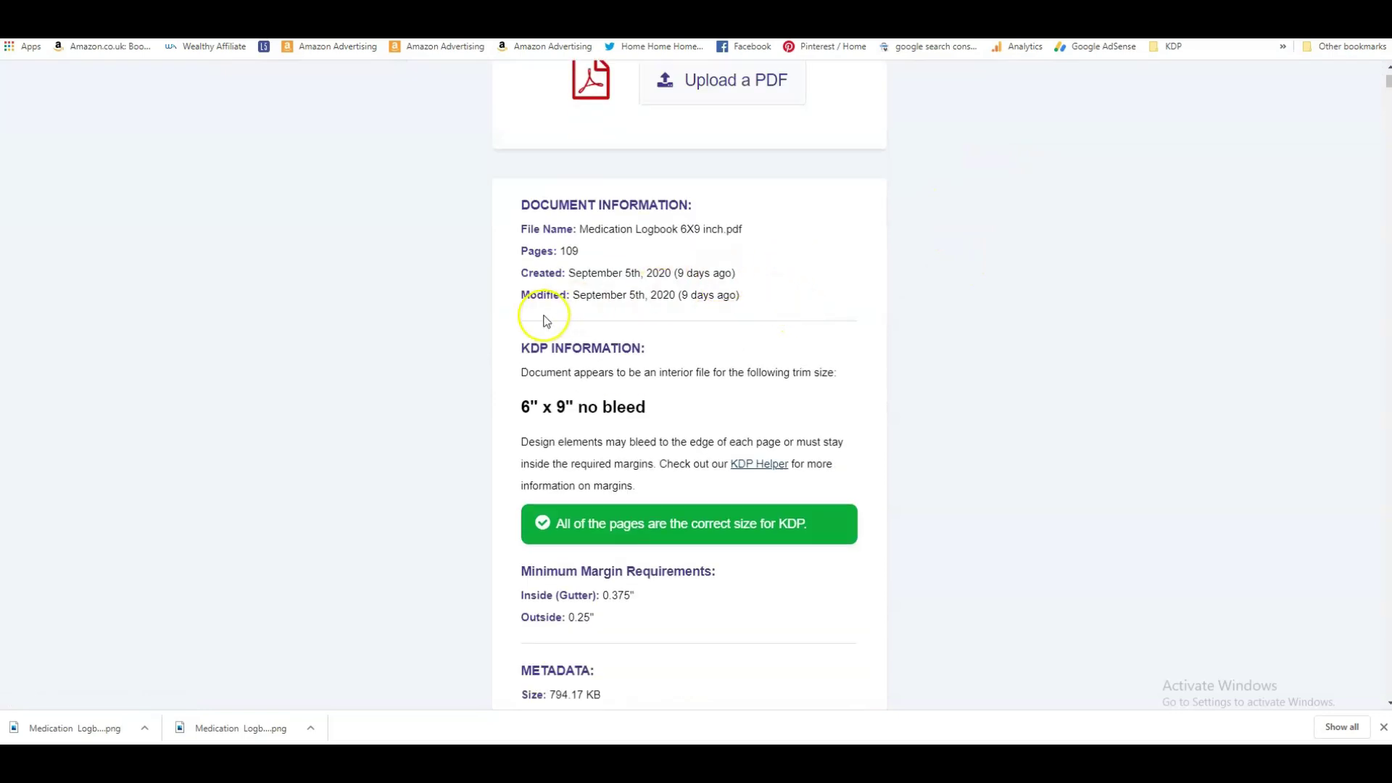
{"action": "scroll", "coordinate": [488, 317], "scroll_direction": "down", "scroll_amount": 1}
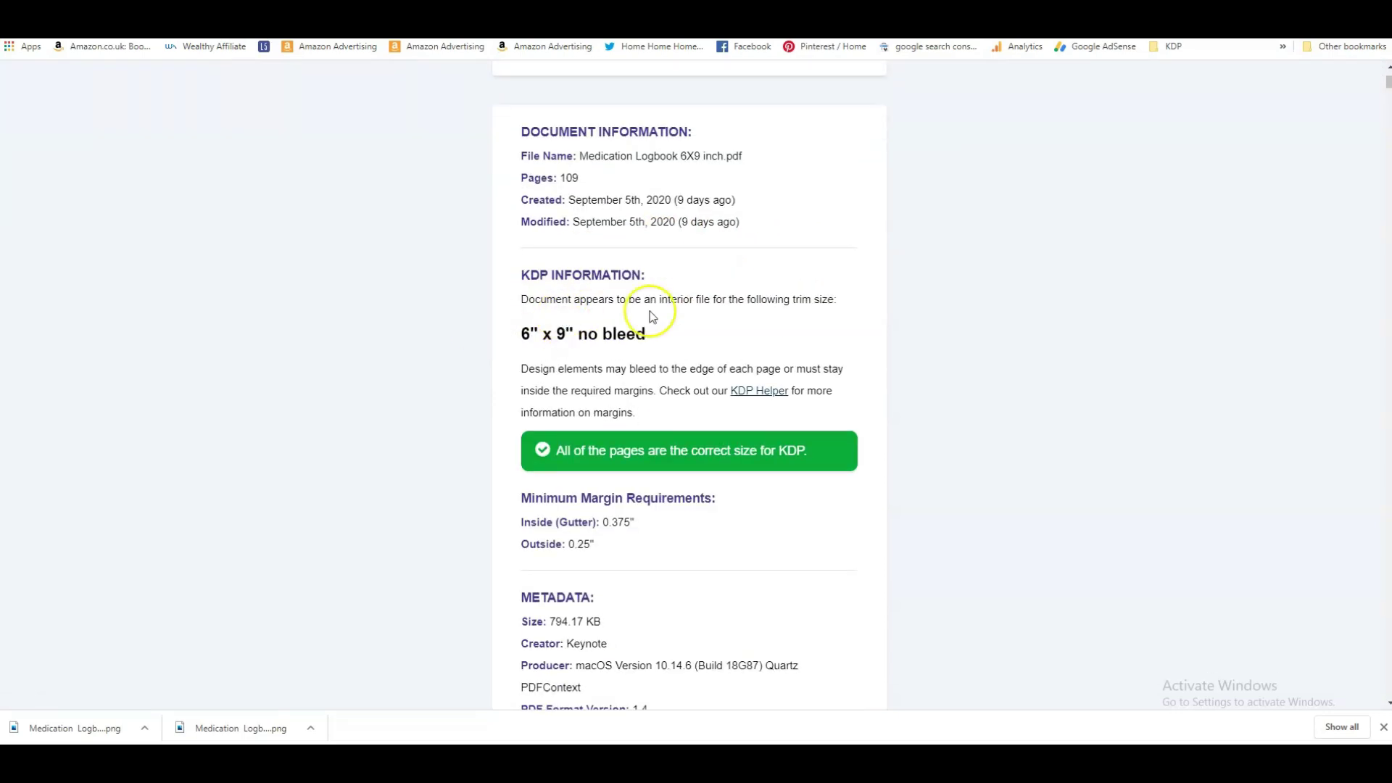
{"action": "scroll", "coordinate": [500, 308], "scroll_direction": "down", "scroll_amount": 1}
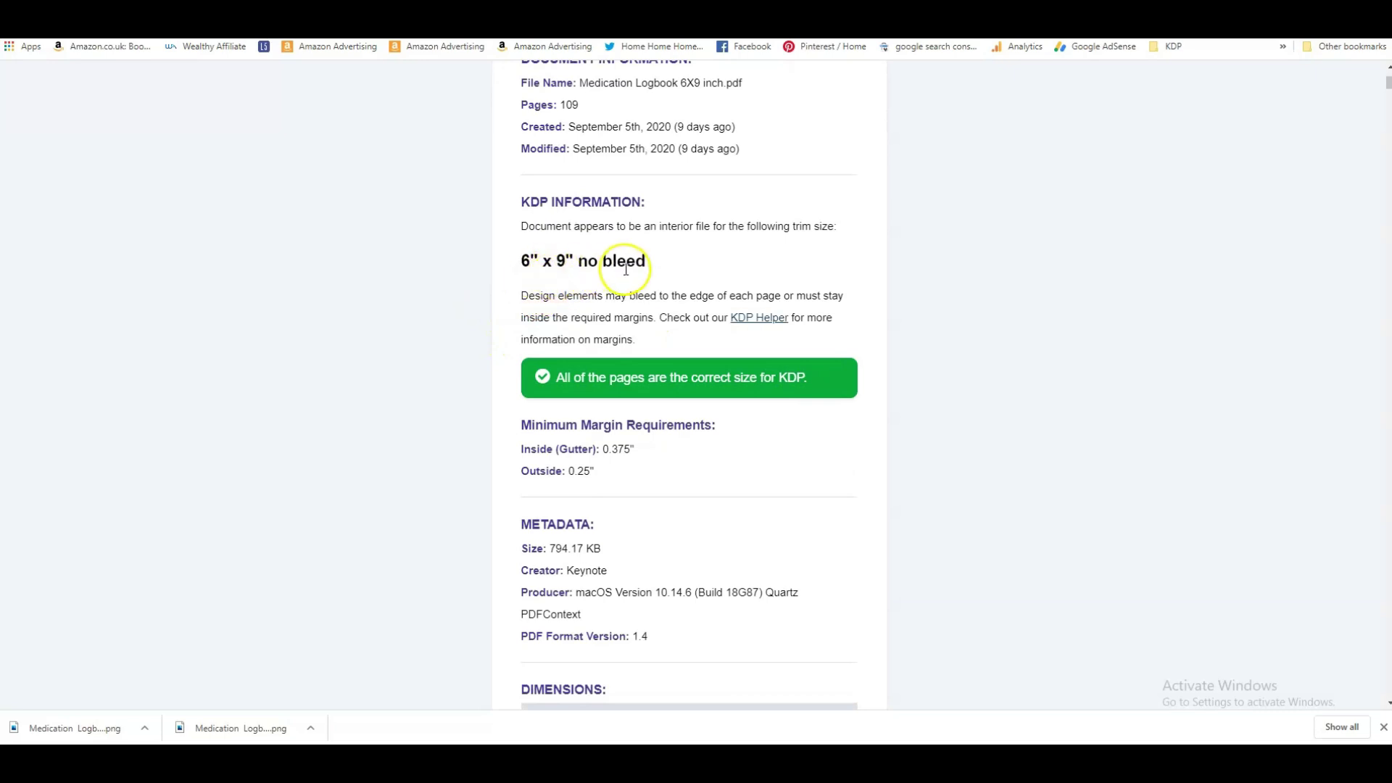
{"action": "scroll", "coordinate": [681, 272], "scroll_direction": "up", "scroll_amount": 3}
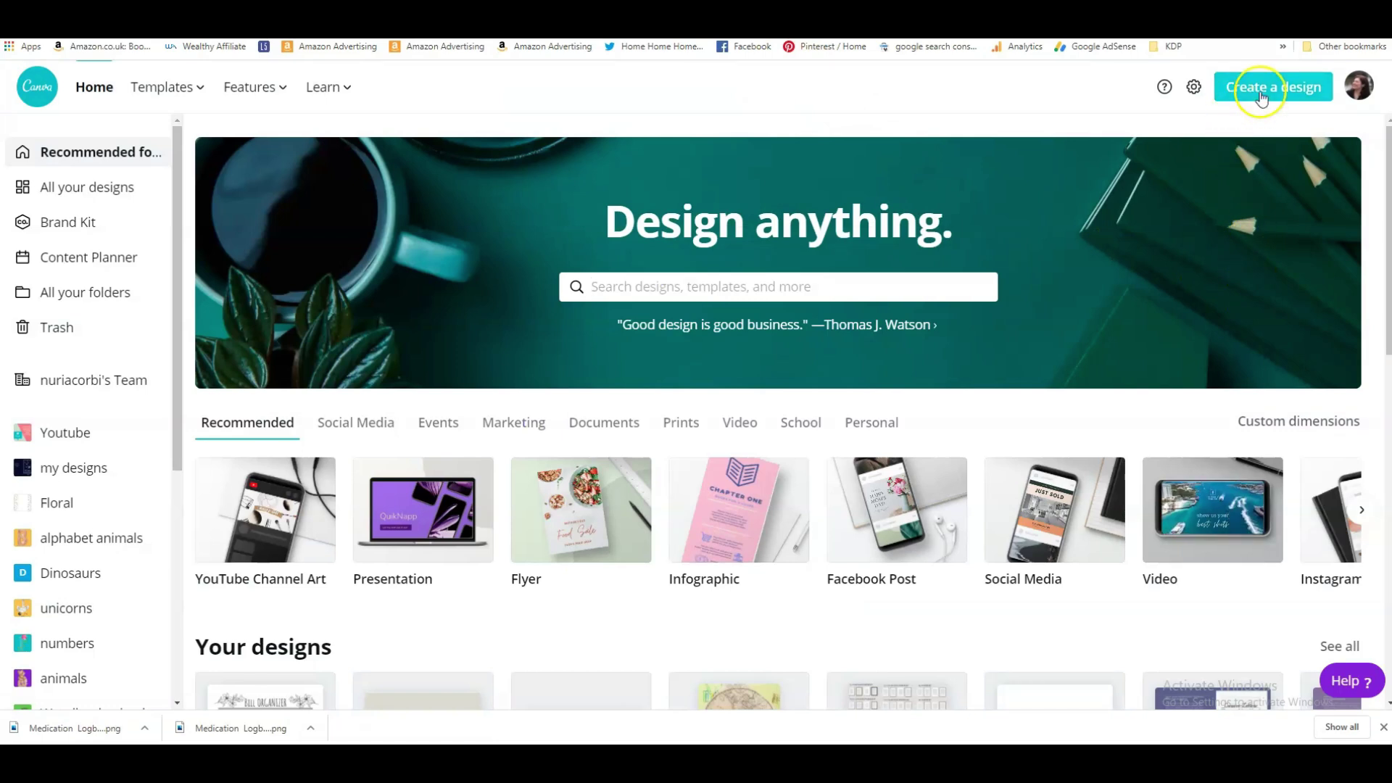
- Switch to Canva and create a new design with custom dimensions of 6 × 9 in
{"action": "left_click", "coordinate": [1262, 96]}
{"action": "left_click", "coordinate": [1189, 161]}
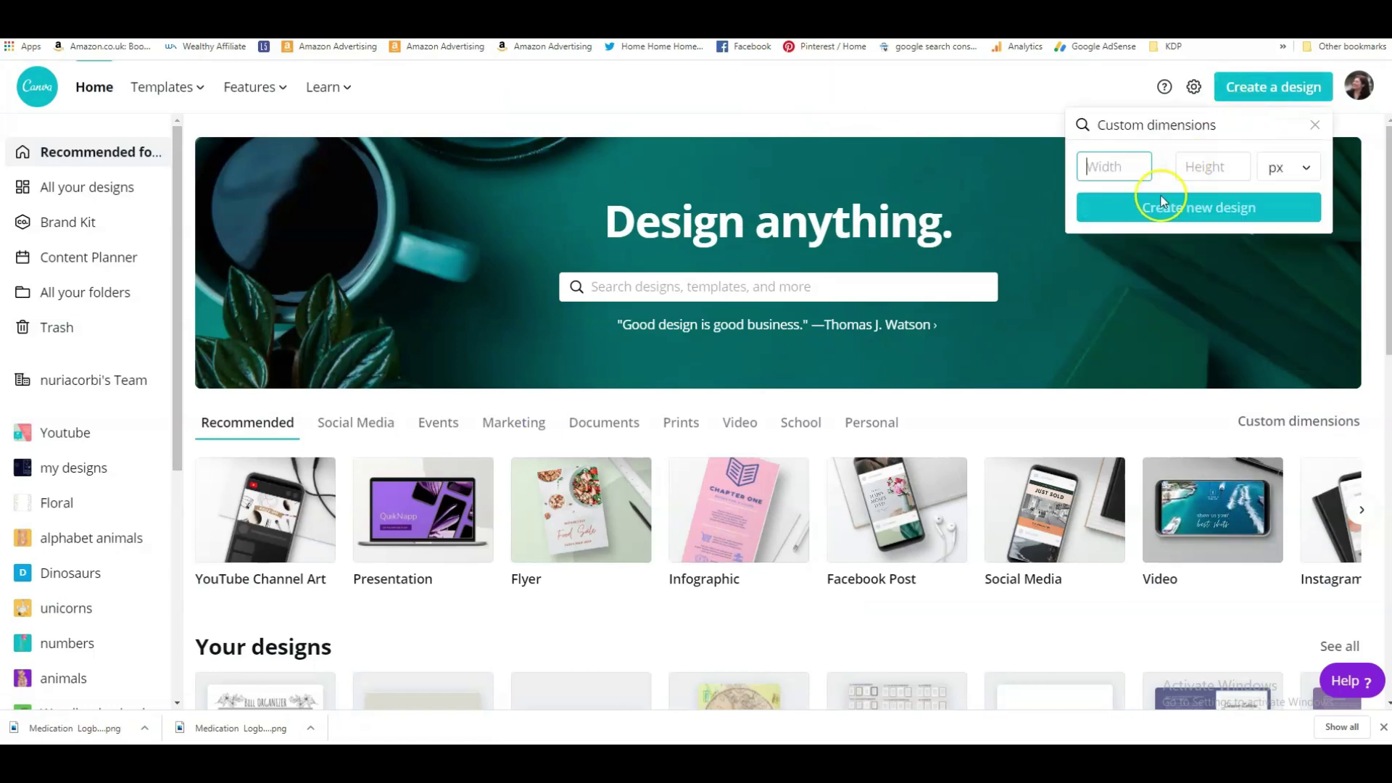
{"action": "left_click", "coordinate": [1274, 169]}
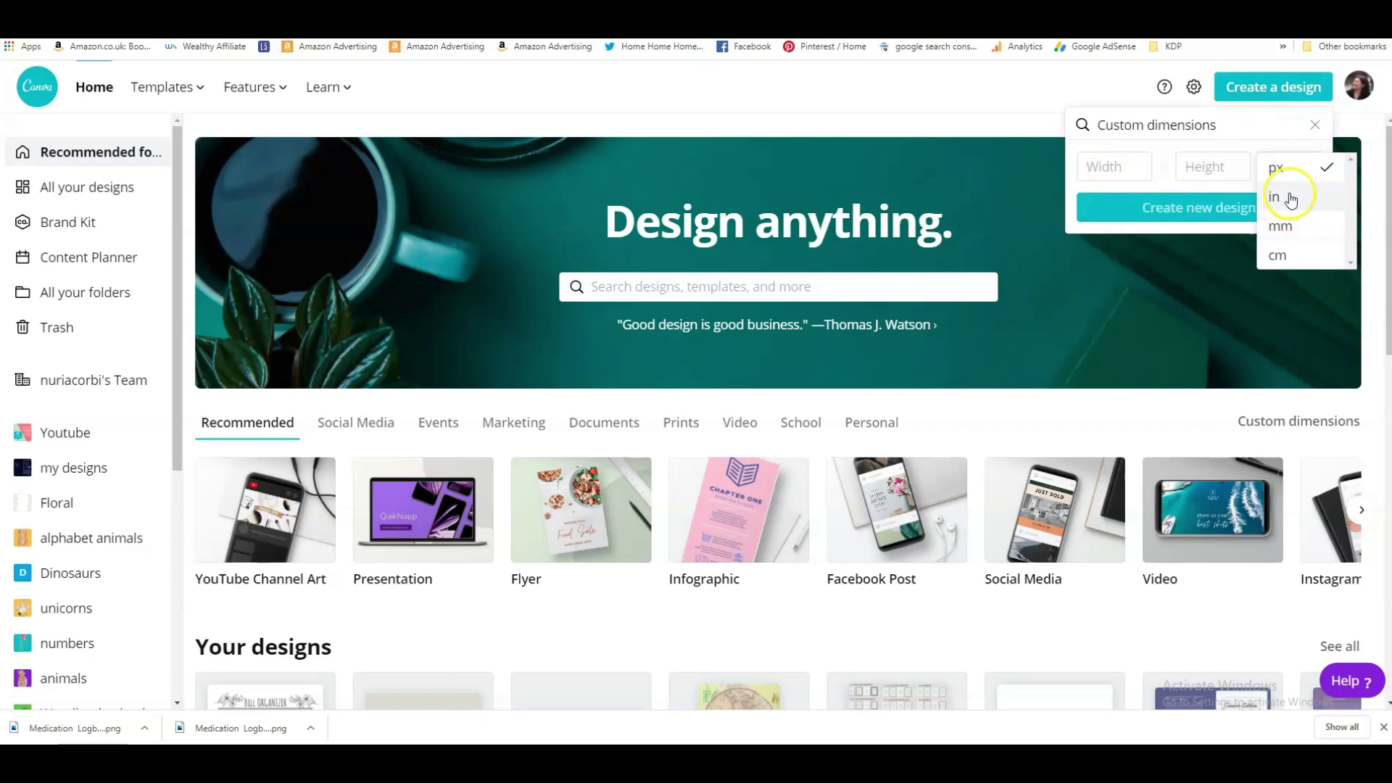
{"action": "left_click", "coordinate": [1287, 203]}
{"action": "left_click", "coordinate": [1106, 168]}
{"action": "type", "text": "6"}
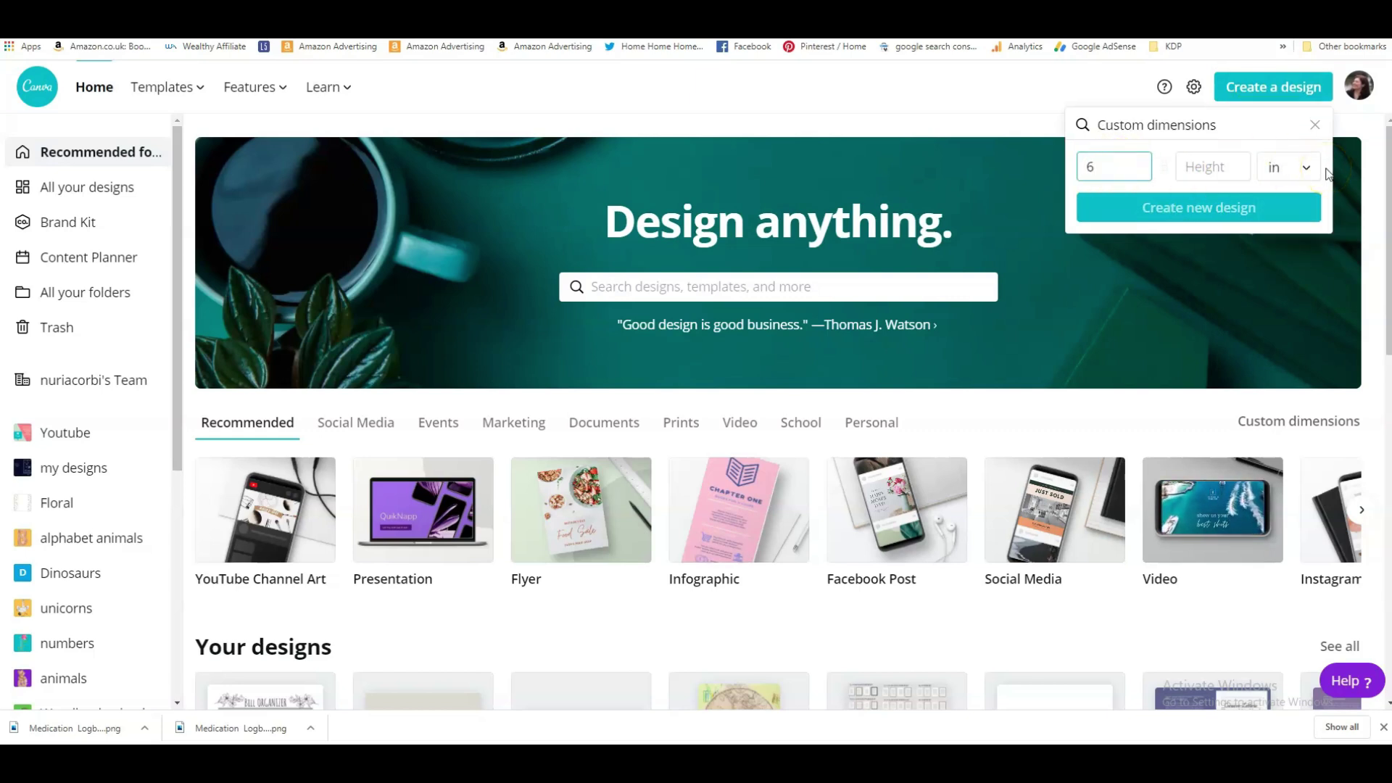
{"action": "left_click", "coordinate": [1218, 165]}
{"action": "type", "text": "8"}
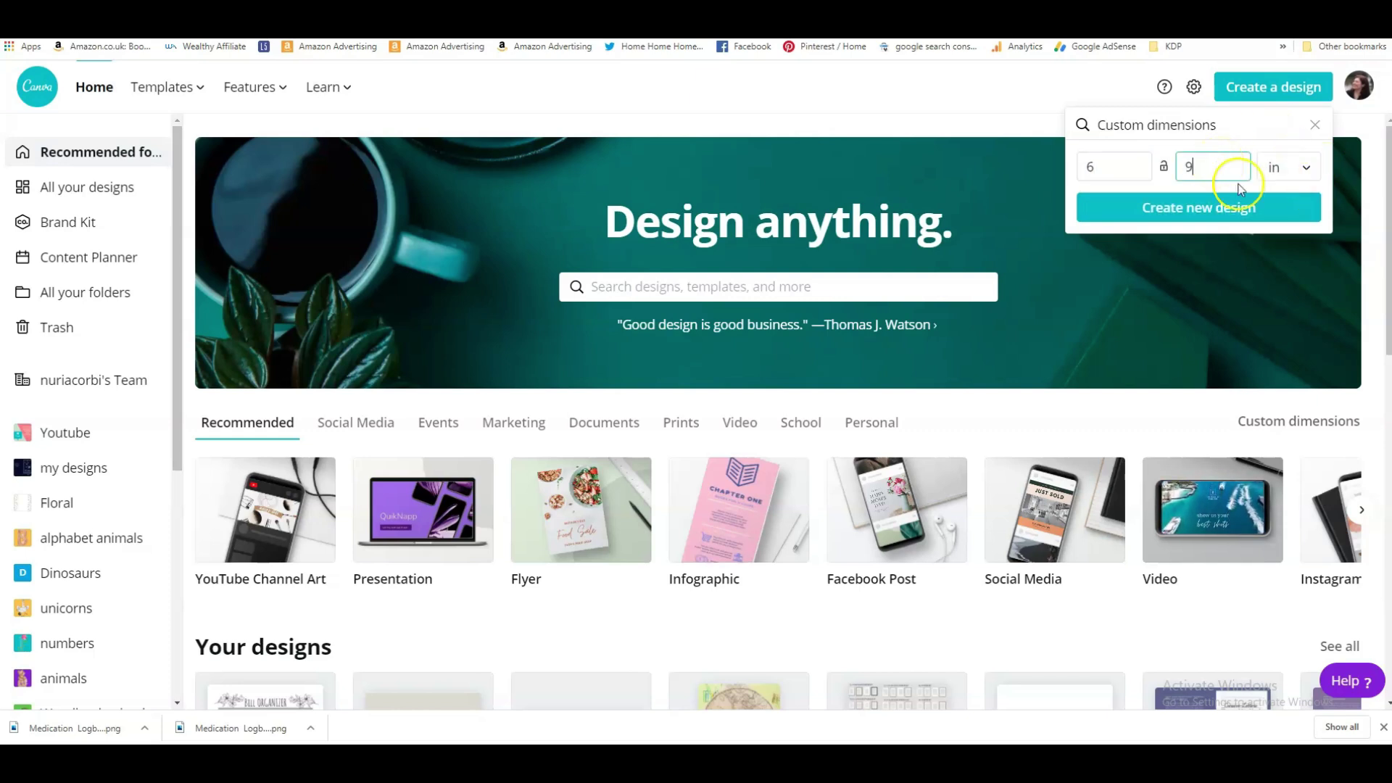
{"action": "left_click", "coordinate": [1230, 208]}
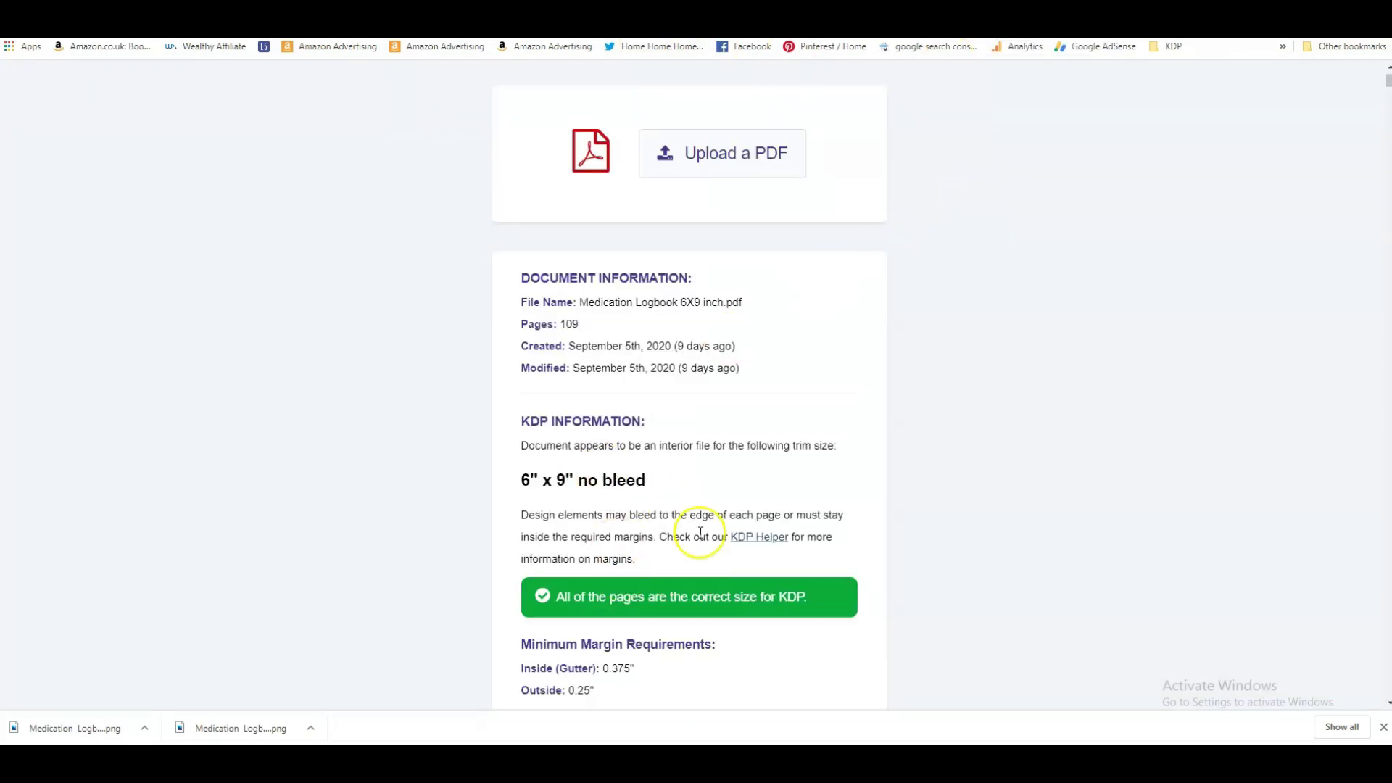
- Recheck the trim size and dimensions in the PDF Inspector report, and return to the Canva design
{"action": "scroll", "coordinate": [718, 493], "scroll_direction": "down", "scroll_amount": 6}
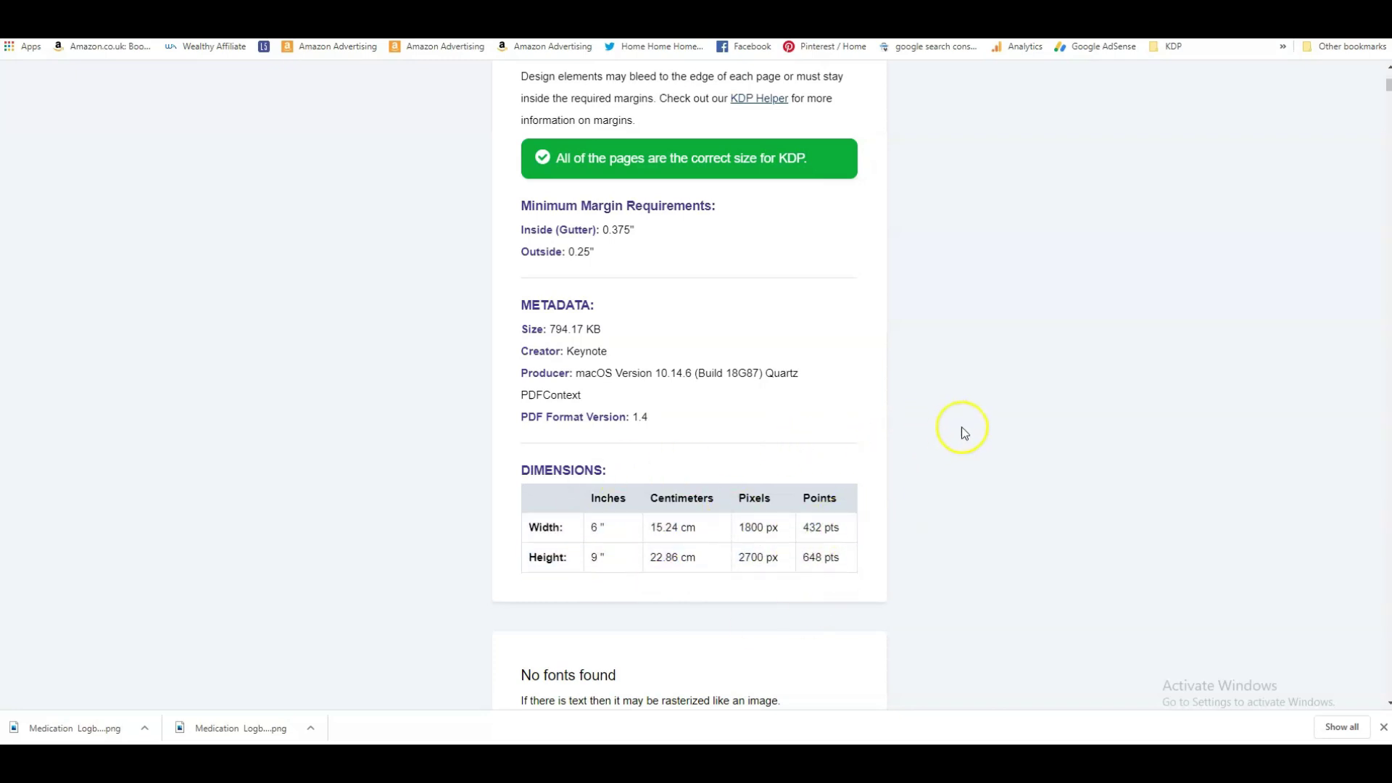
{"action": "scroll", "coordinate": [956, 429], "scroll_direction": "up", "scroll_amount": 4}
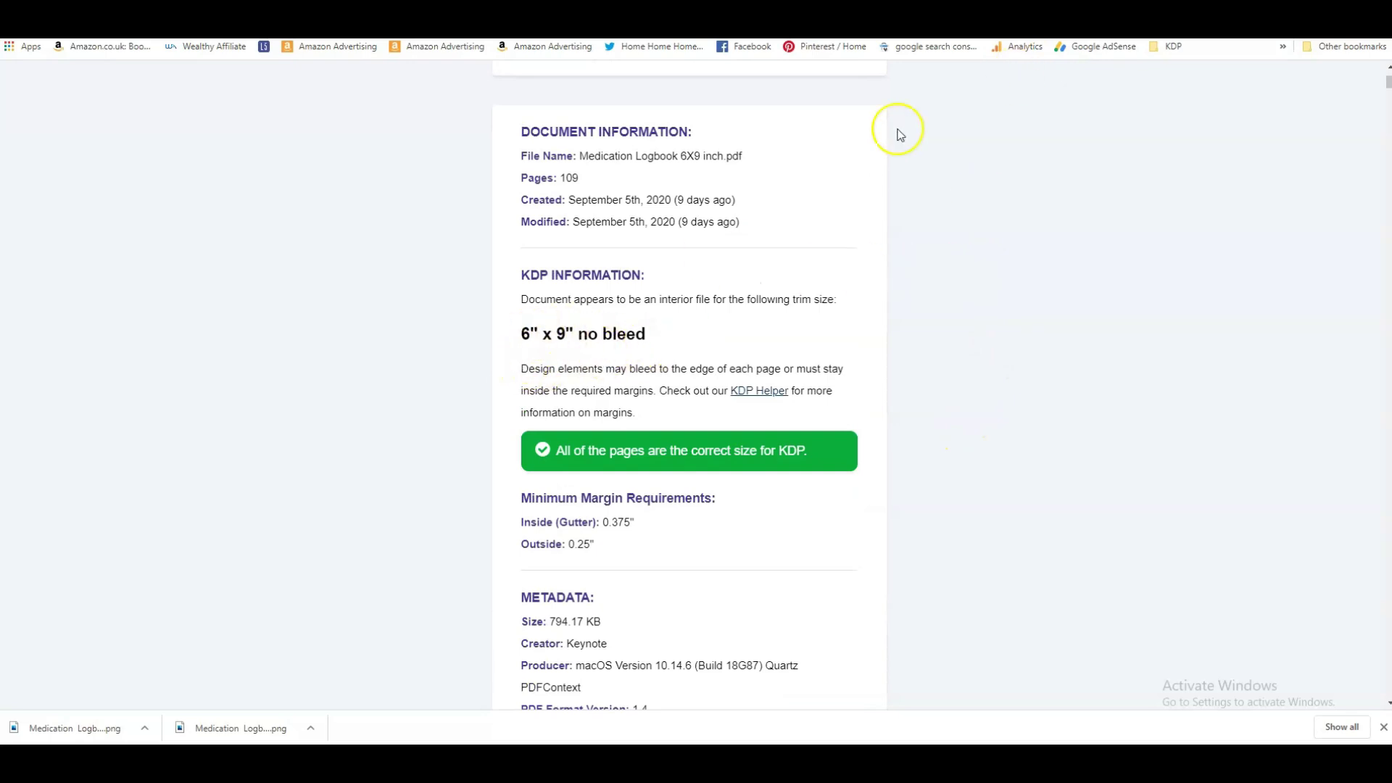
{"action": "key", "text": "ctrl+Tab"}
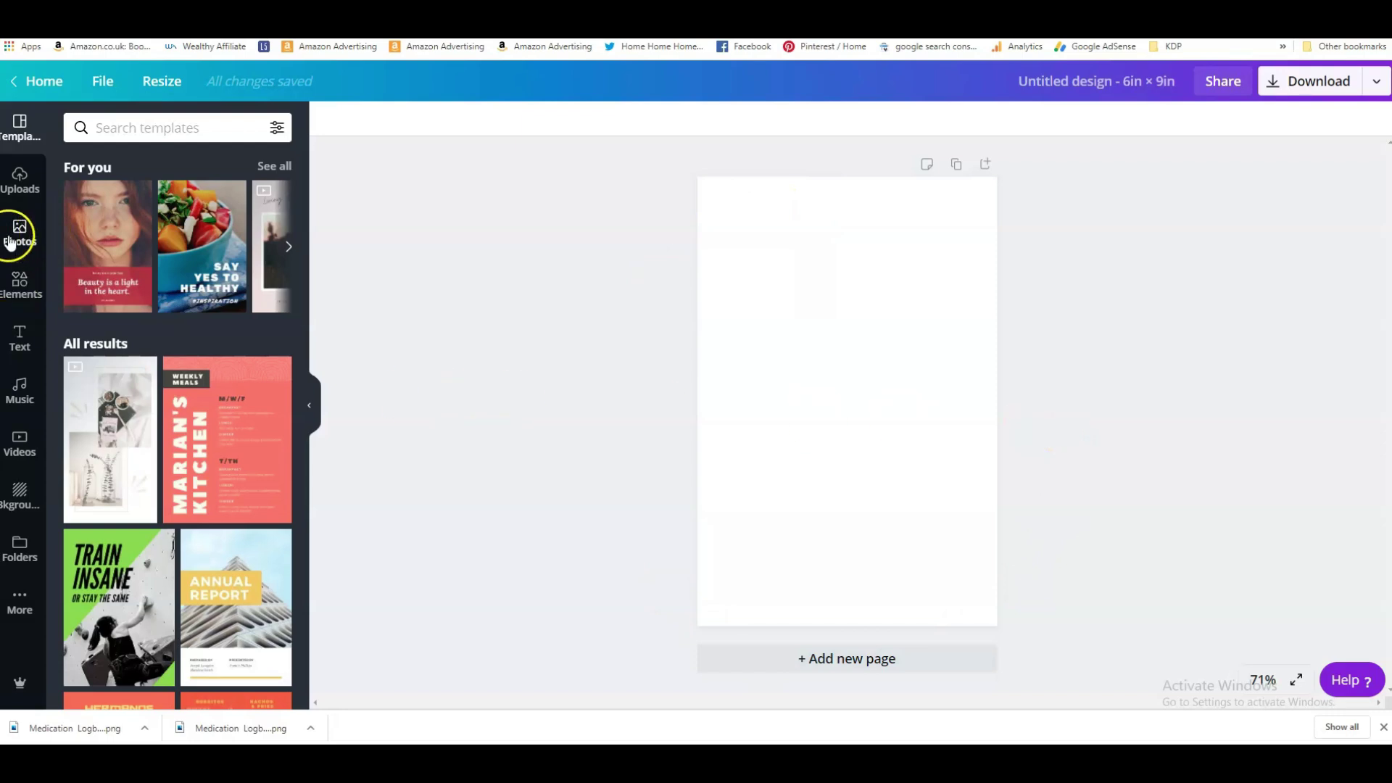
- Upload the two downloaded Medication Logbook PNG images to the design's uploads
{"action": "left_click", "coordinate": [20, 180]}
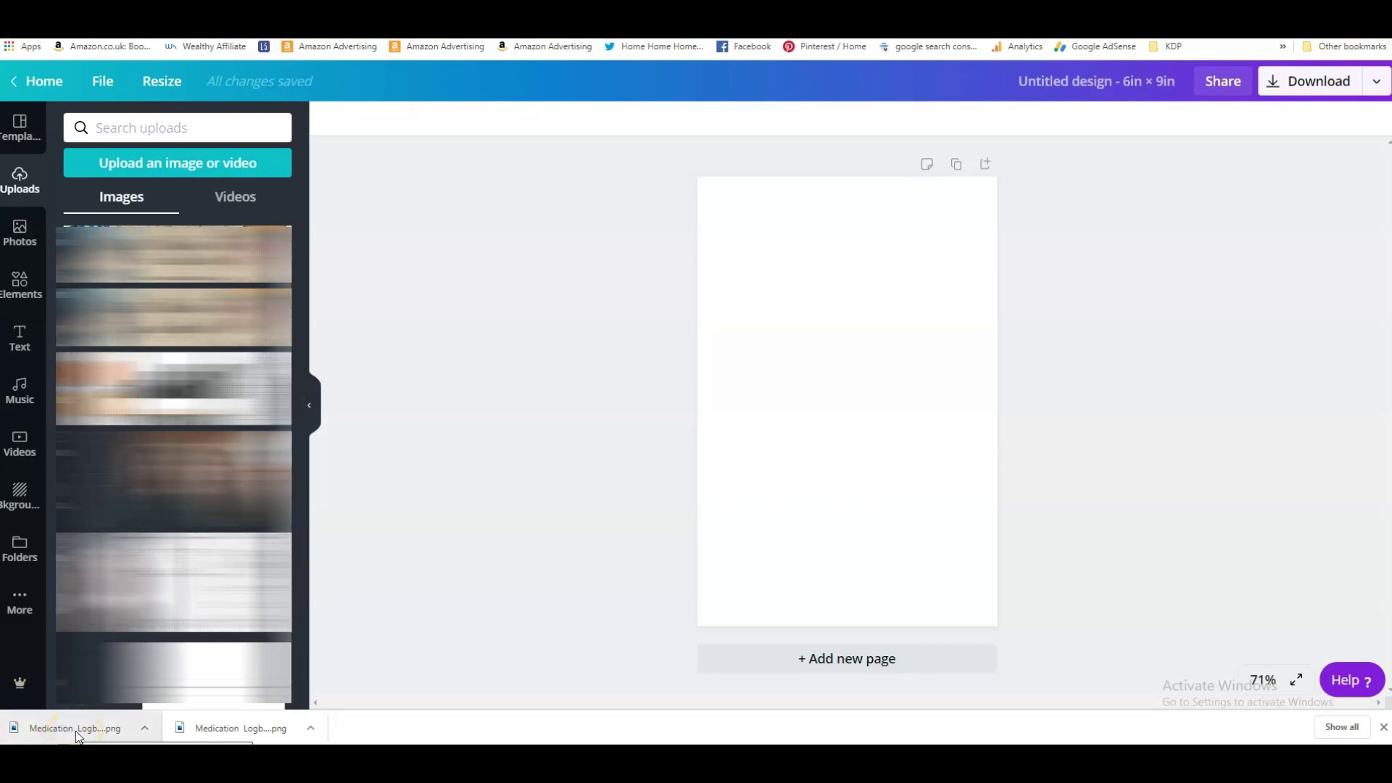
{"action": "left_click_drag", "start_coordinate": [78, 734], "coordinate": [177, 214]}
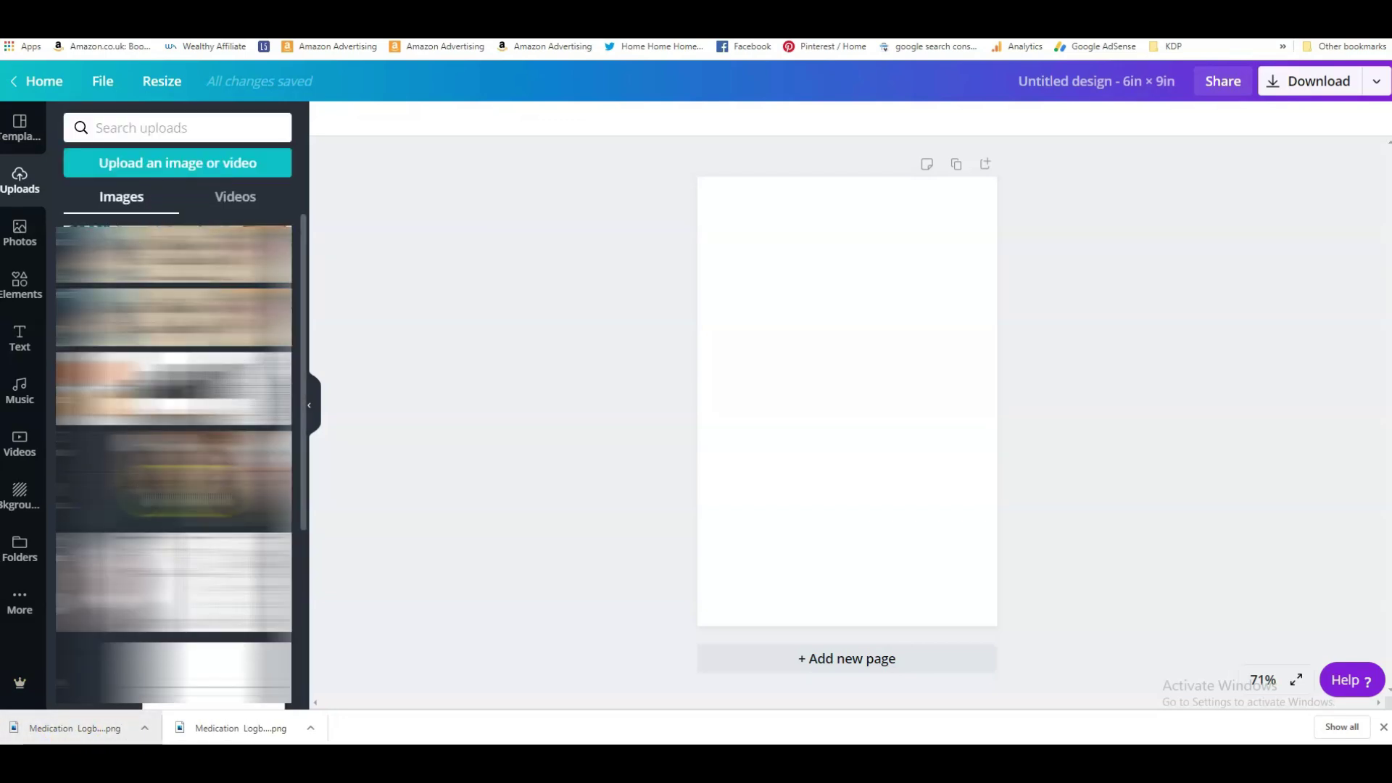
{"action": "left_click_drag", "start_coordinate": [246, 732], "coordinate": [207, 193]}
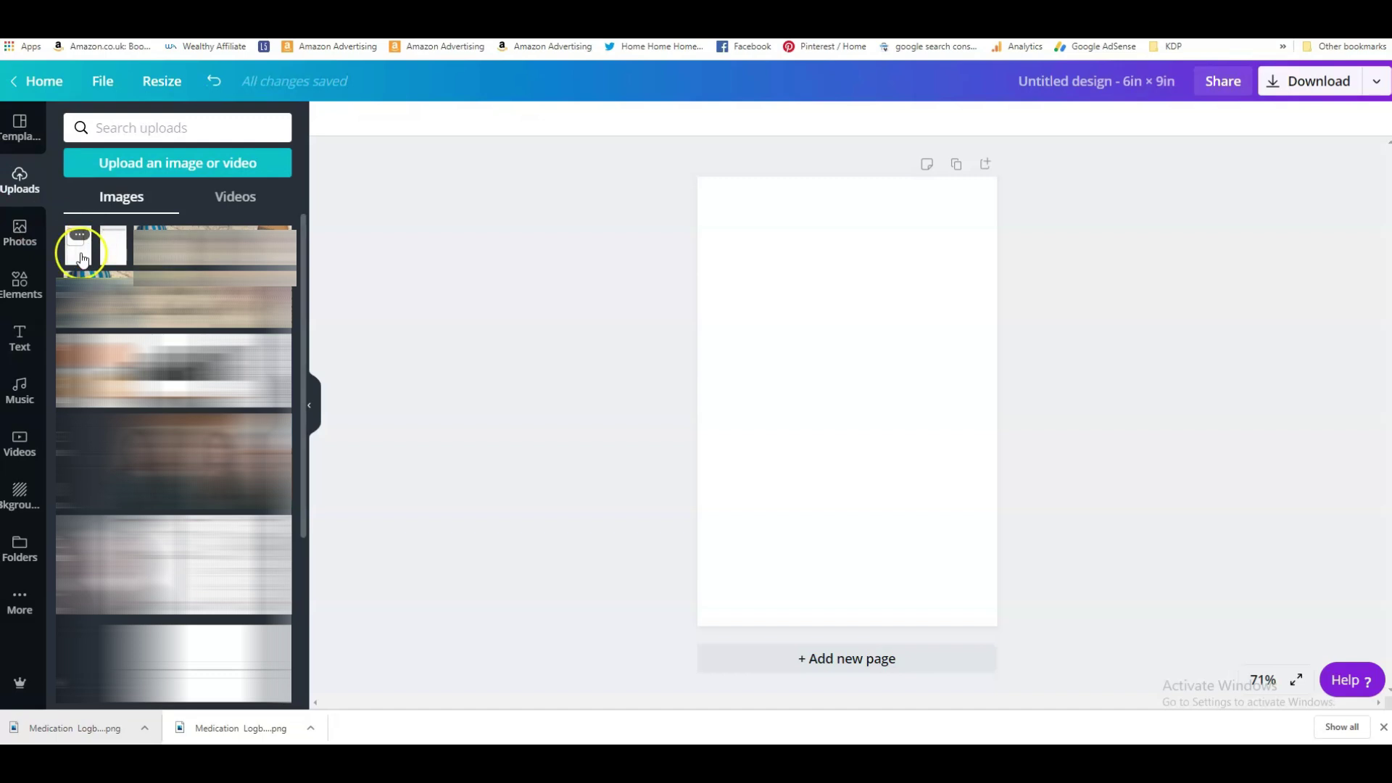
- Place the uploaded weekly medication table on the page, enlarge it to nearly fill the page, and centre it
{"action": "left_click", "coordinate": [89, 250]}
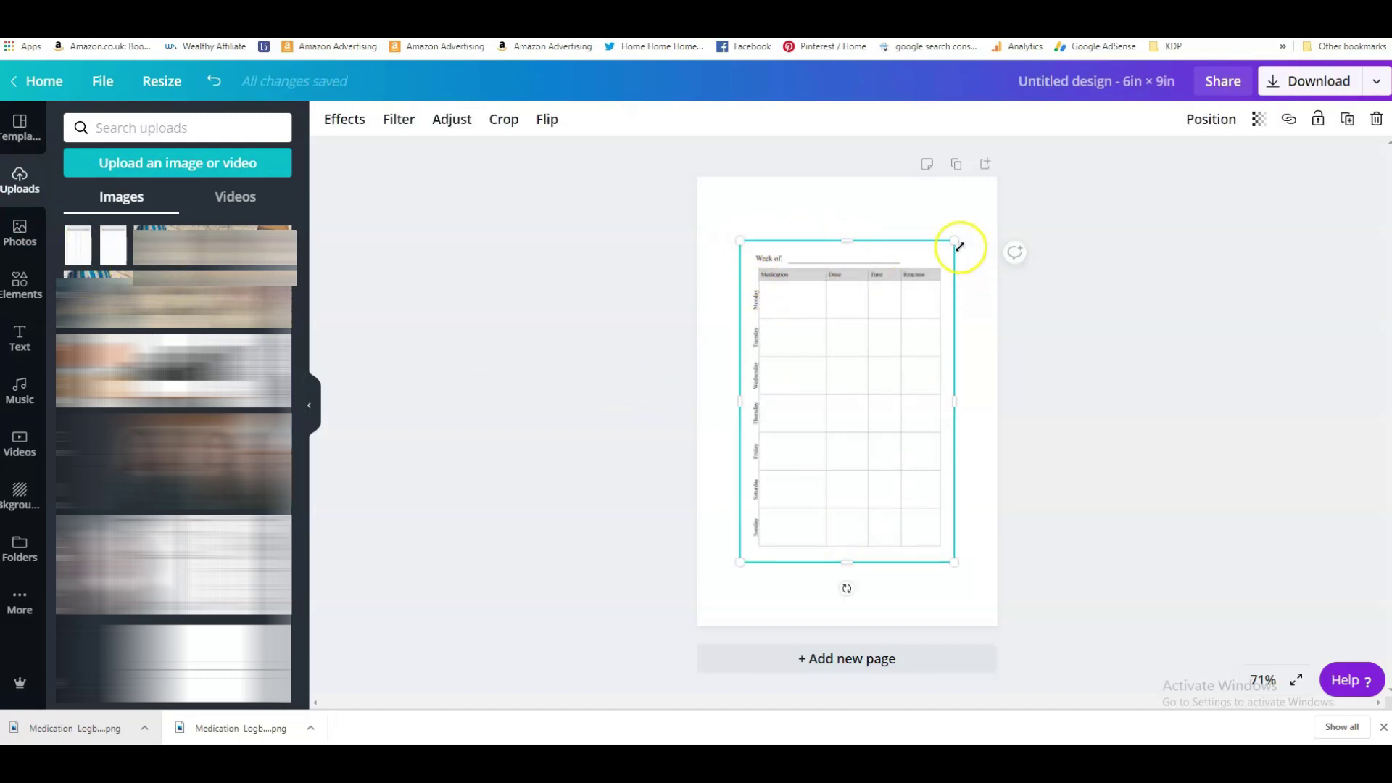
{"action": "left_click_drag", "start_coordinate": [956, 240], "coordinate": [990, 215]}
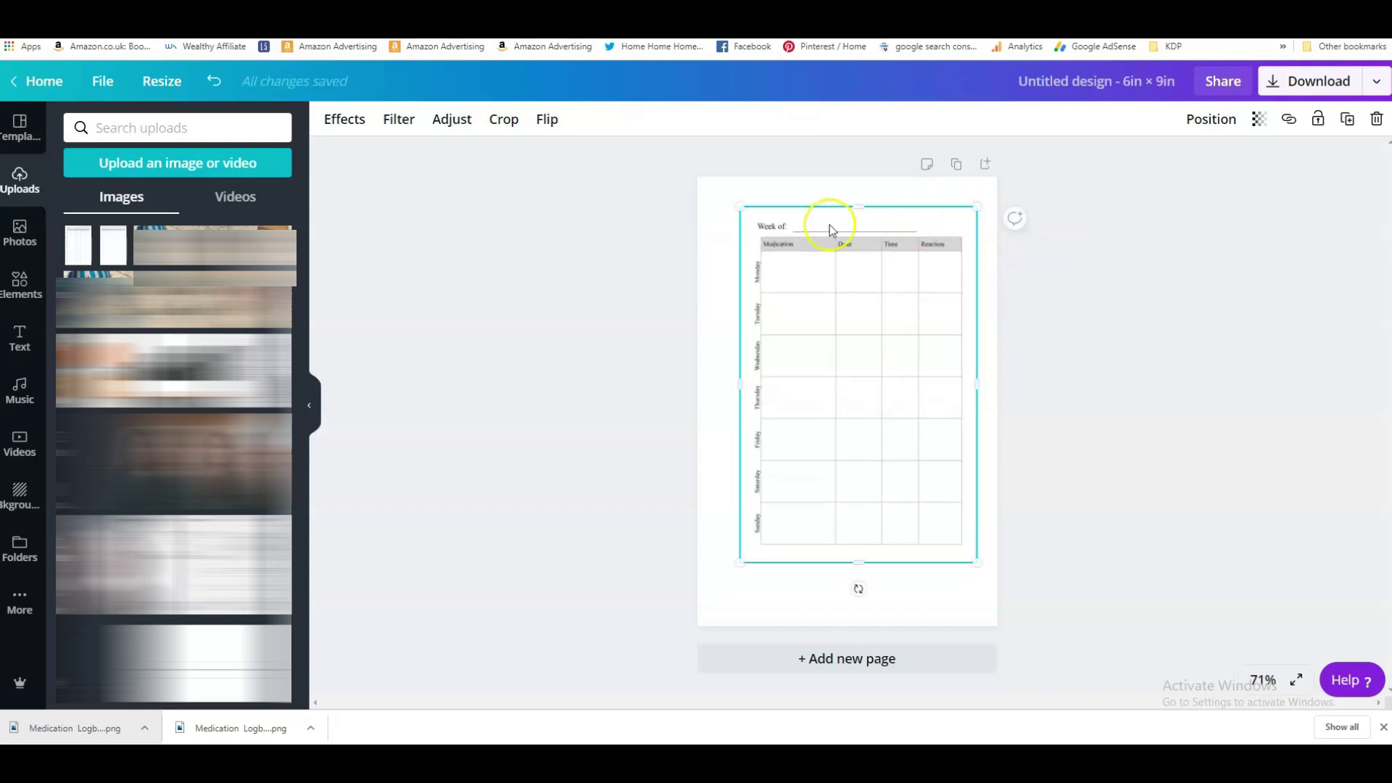
{"action": "left_click_drag", "start_coordinate": [738, 207], "coordinate": [726, 188]}
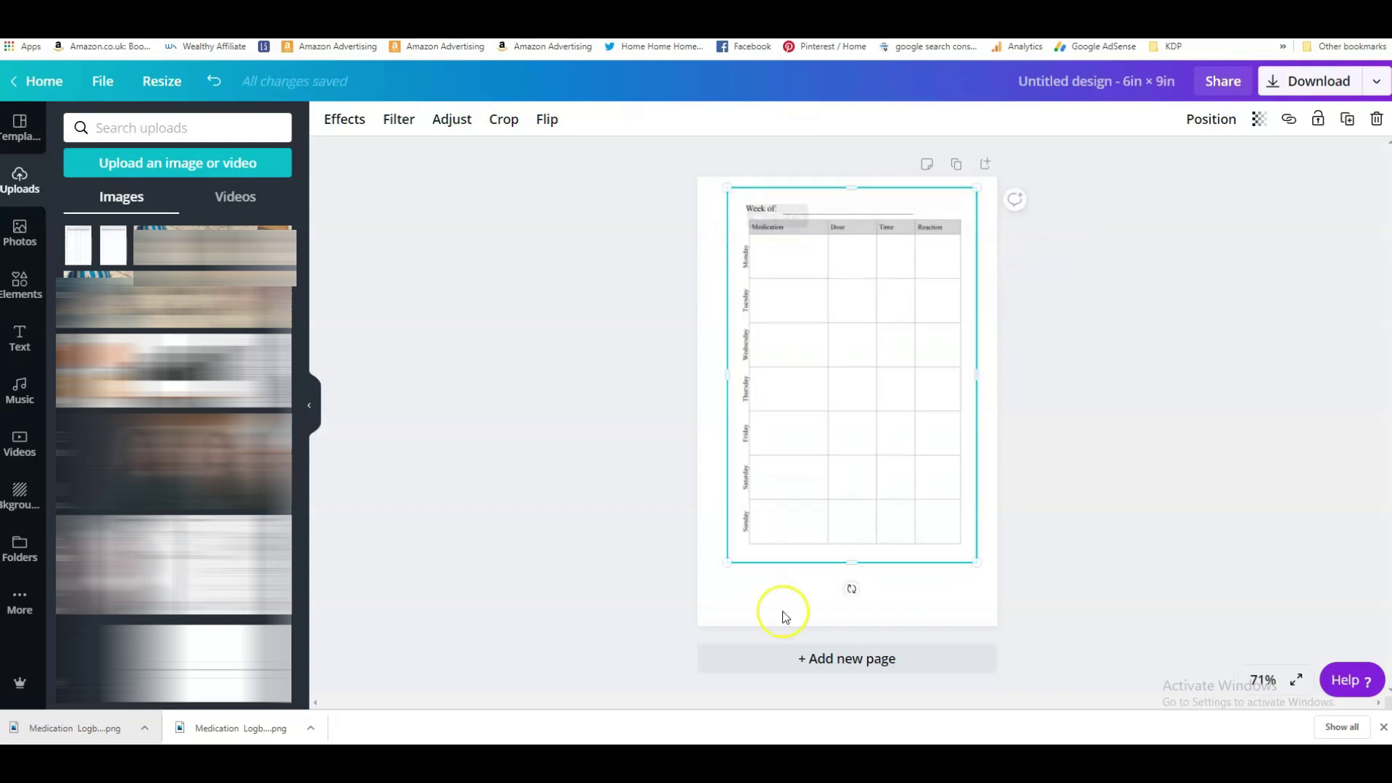
{"action": "left_click_drag", "start_coordinate": [728, 561], "coordinate": [708, 601]}
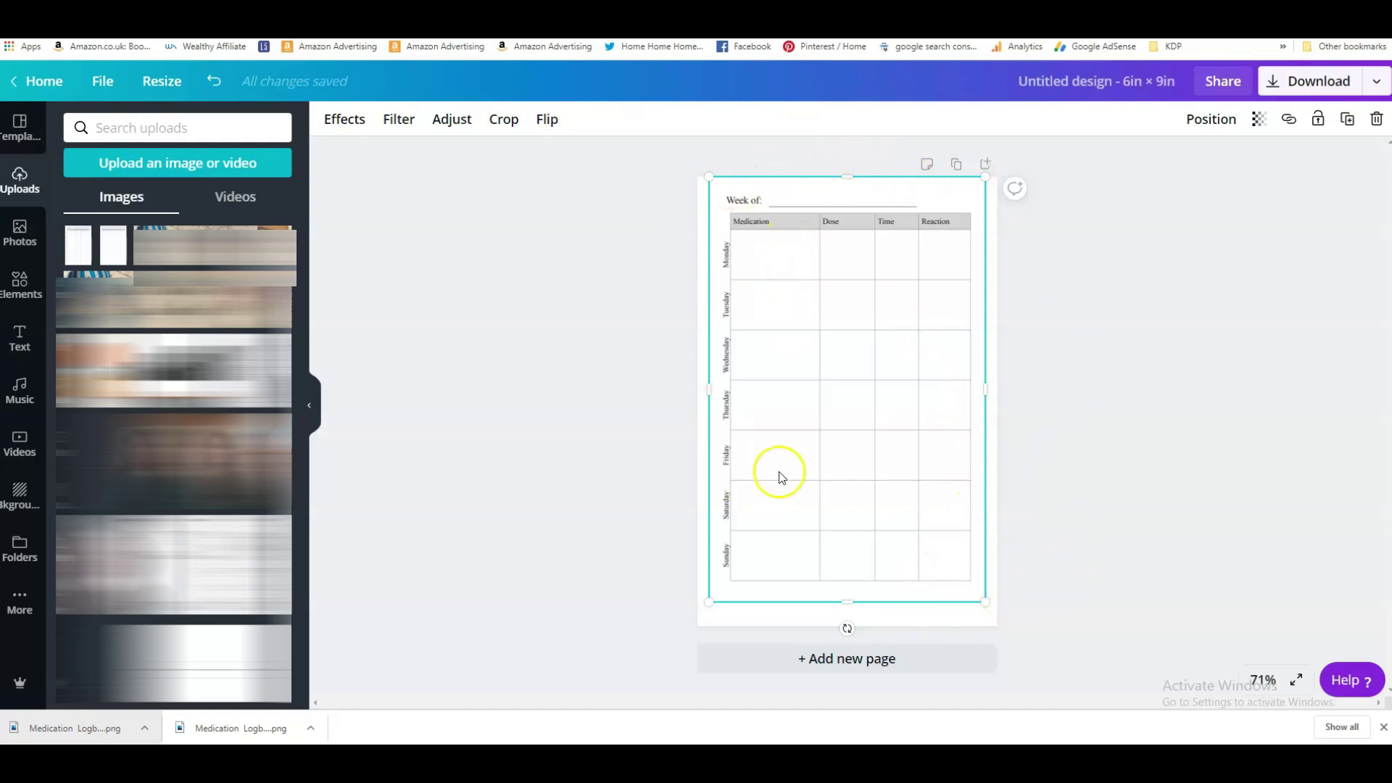
{"action": "mouse_move", "coordinate": [892, 398]}
{"action": "left_mouse_down"}
{"action": "mouse_move", "coordinate": [892, 414]}
{"action": "mouse_move", "coordinate": [896, 403]}
{"action": "left_mouse_up"}
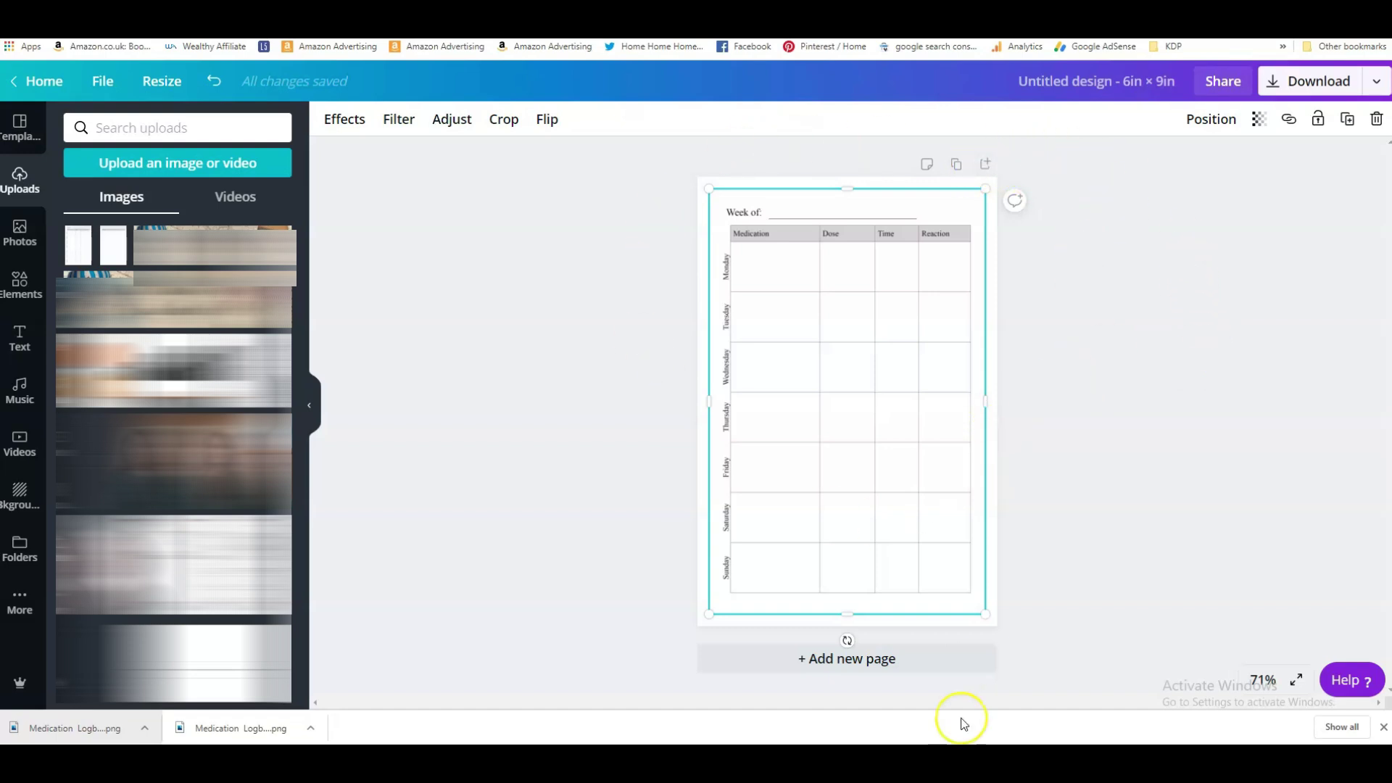
- Add a blank page and move it ahead of the medication table page
{"action": "left_click", "coordinate": [898, 660]}
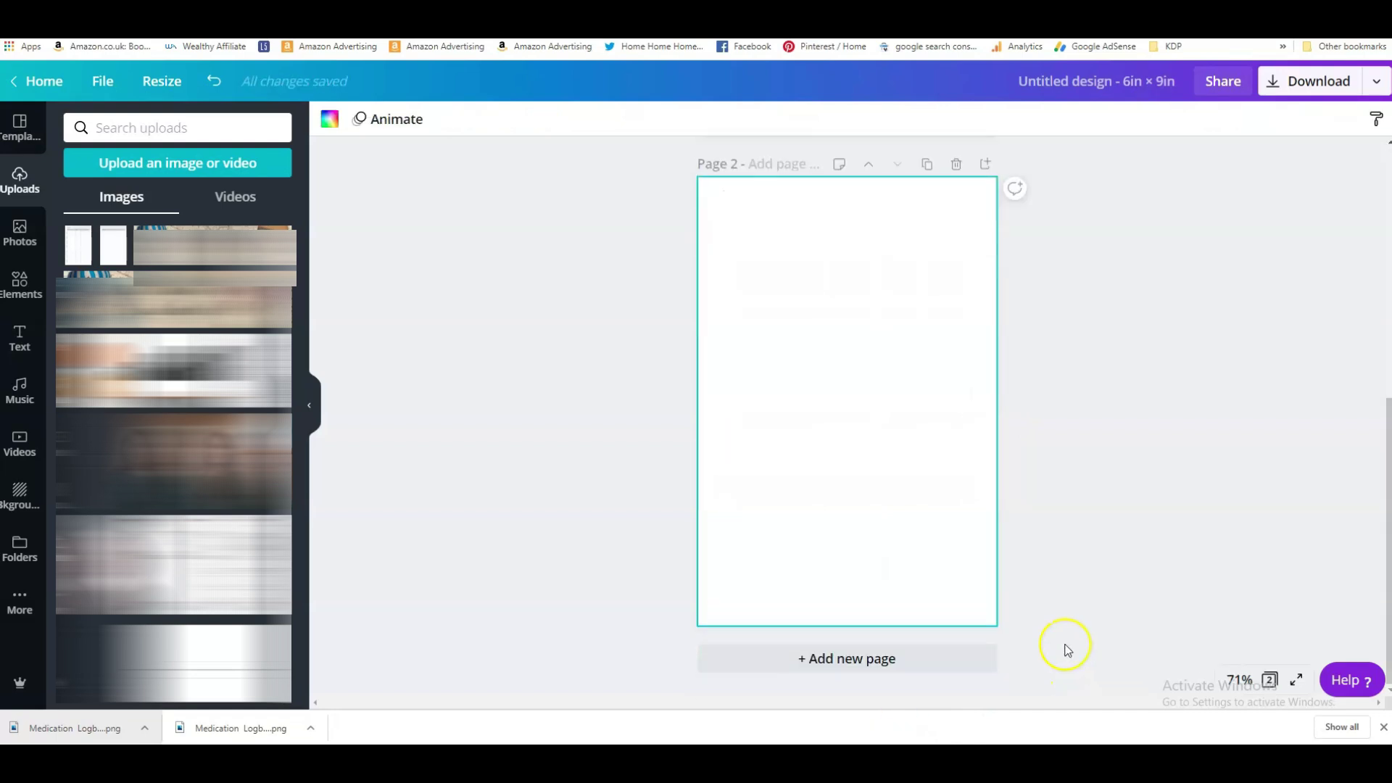
{"action": "left_click", "coordinate": [869, 166]}
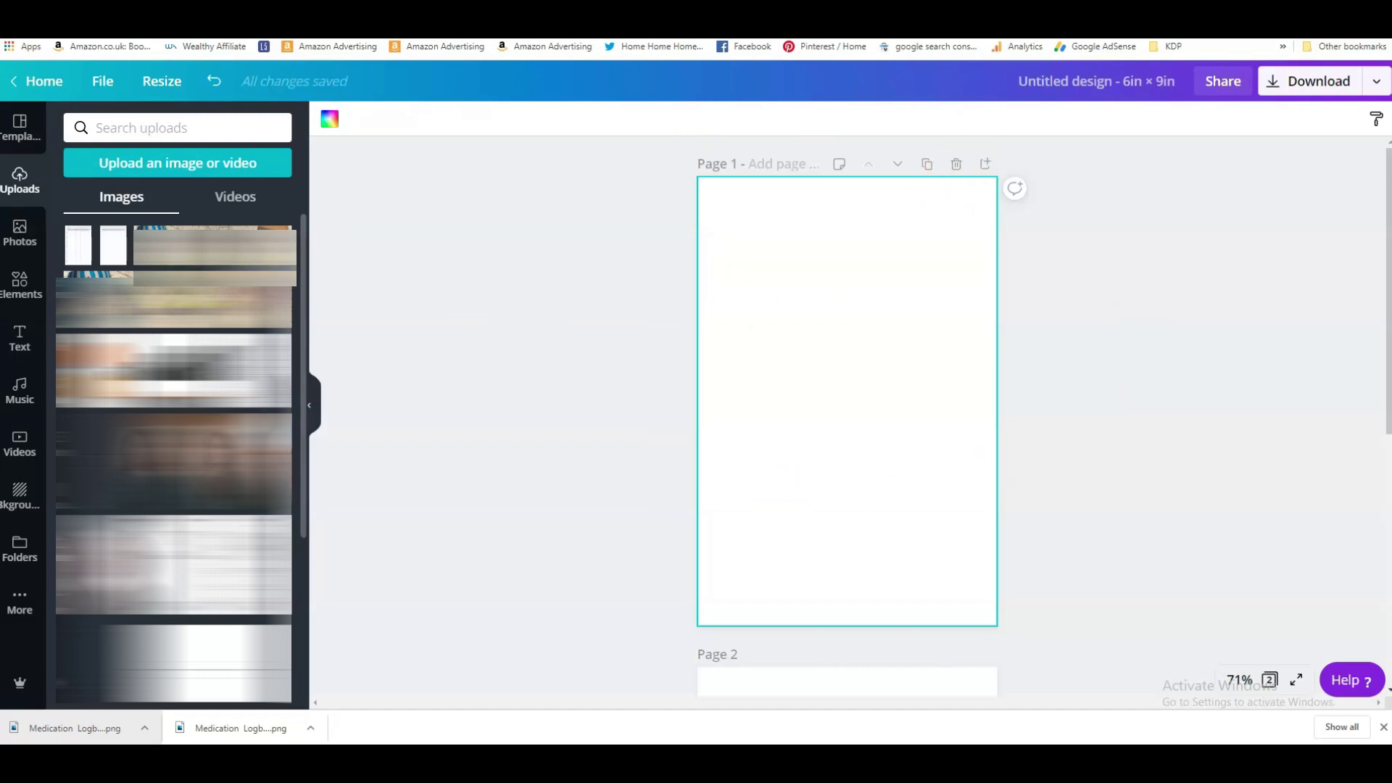
- Add a heading reading "This book belongs to" in the upper half of page 1, with a dashed name line two lines below
{"action": "left_click", "coordinate": [20, 335]}
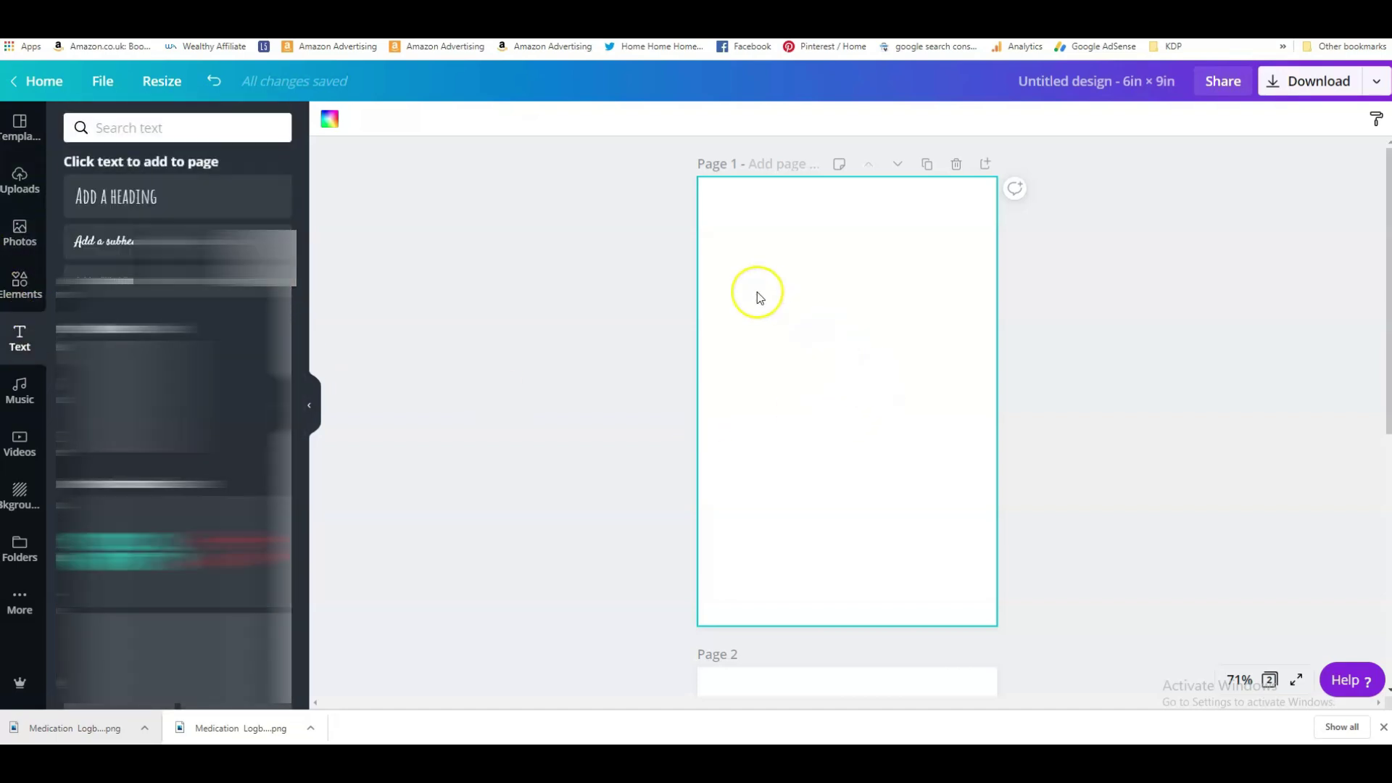
{"action": "left_click", "coordinate": [177, 198]}
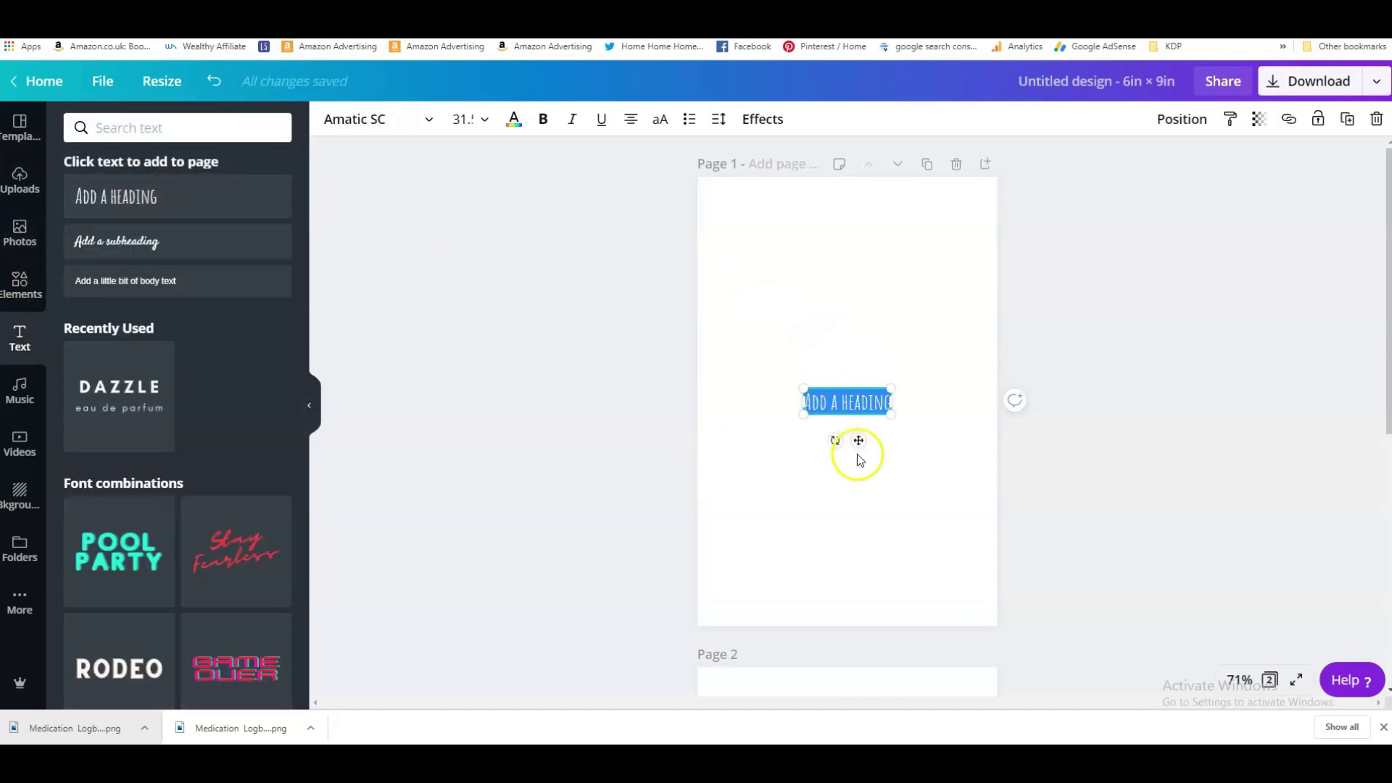
{"action": "left_click_drag", "start_coordinate": [871, 396], "coordinate": [860, 336]}
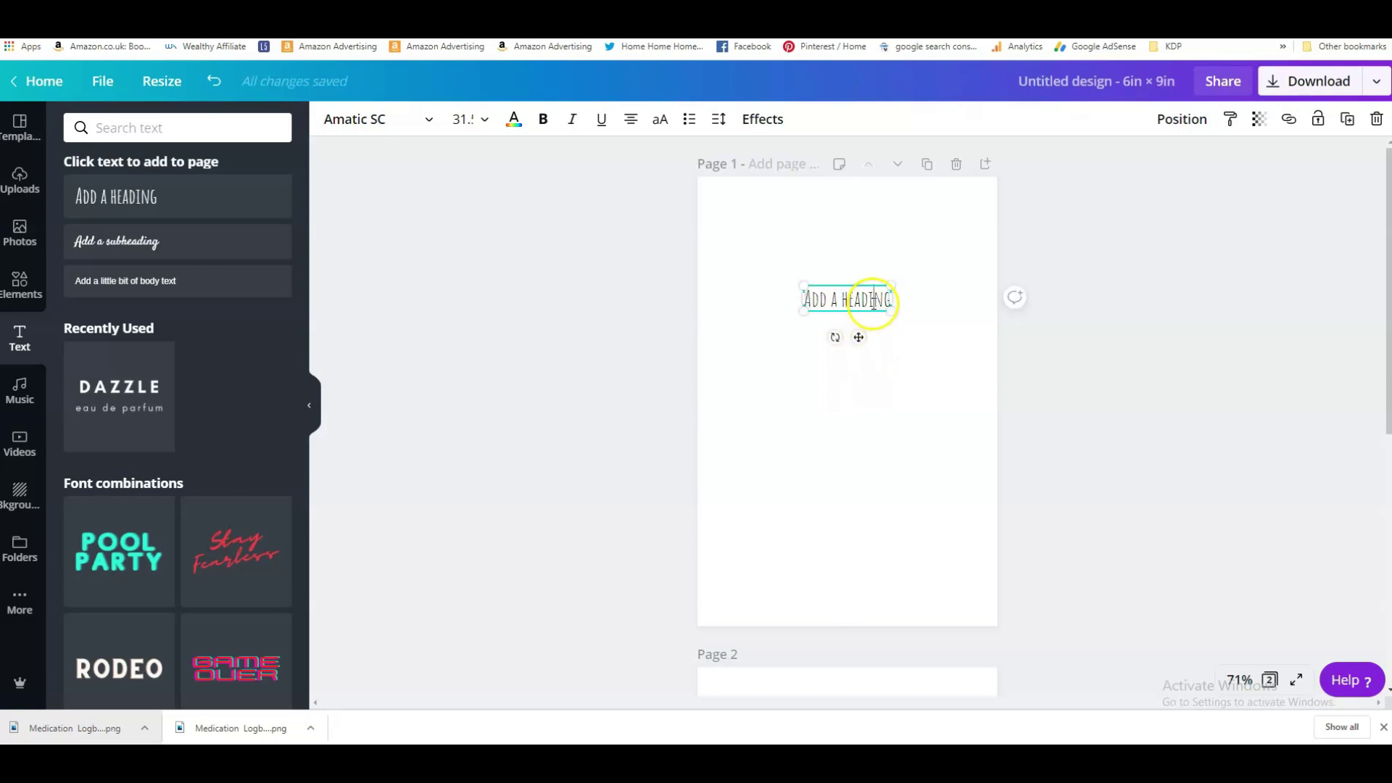
{"action": "type", "text": "This book"}
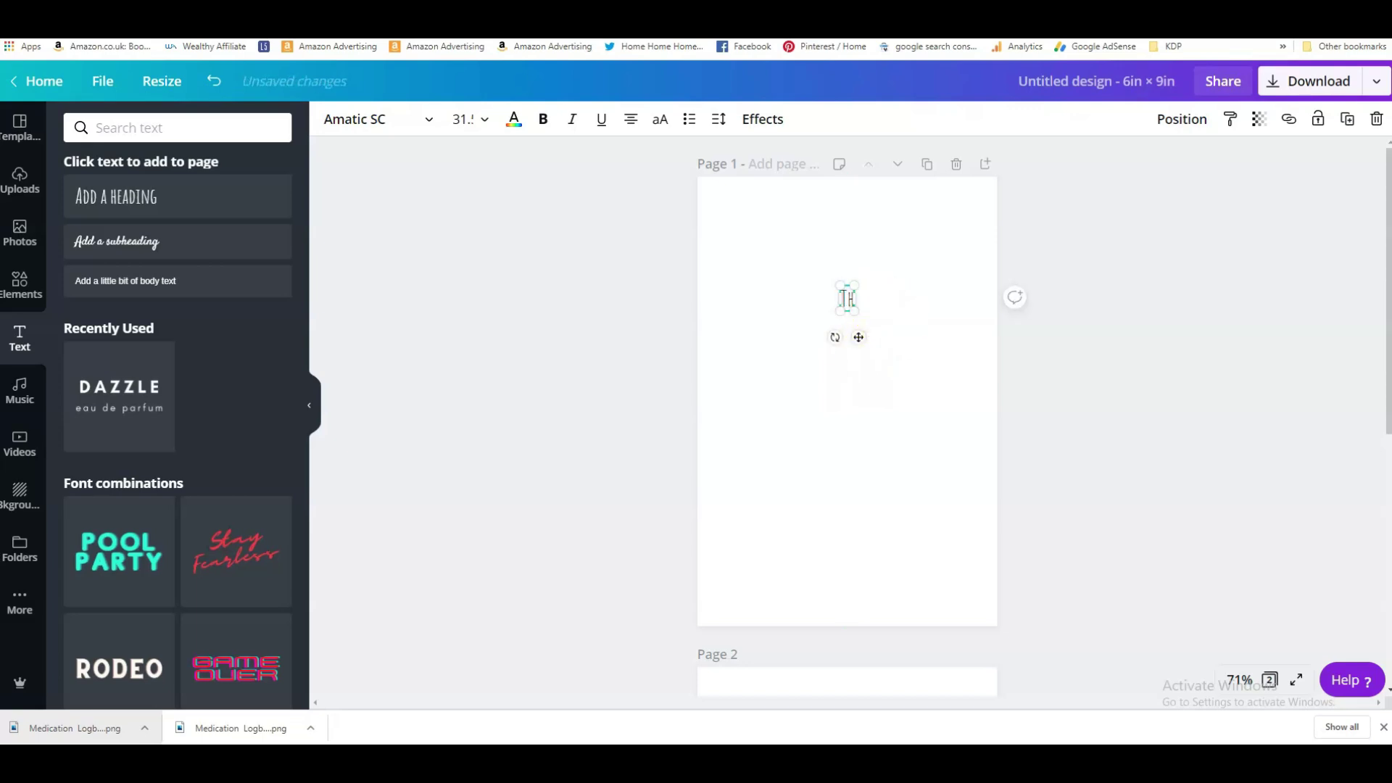
{"action": "type", "text": " belongs to"}
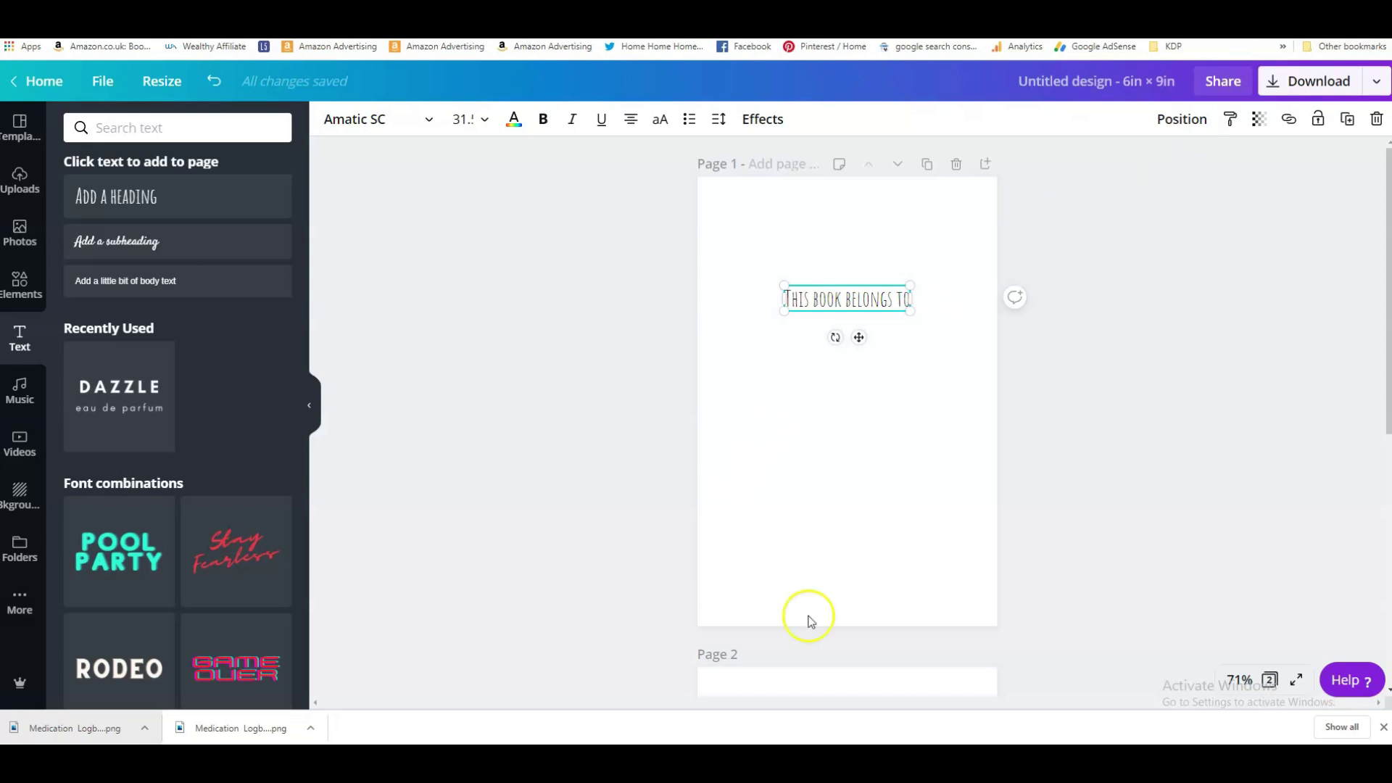
{"action": "key", "text": "Return"}
{"action": "key", "text": "Return"}
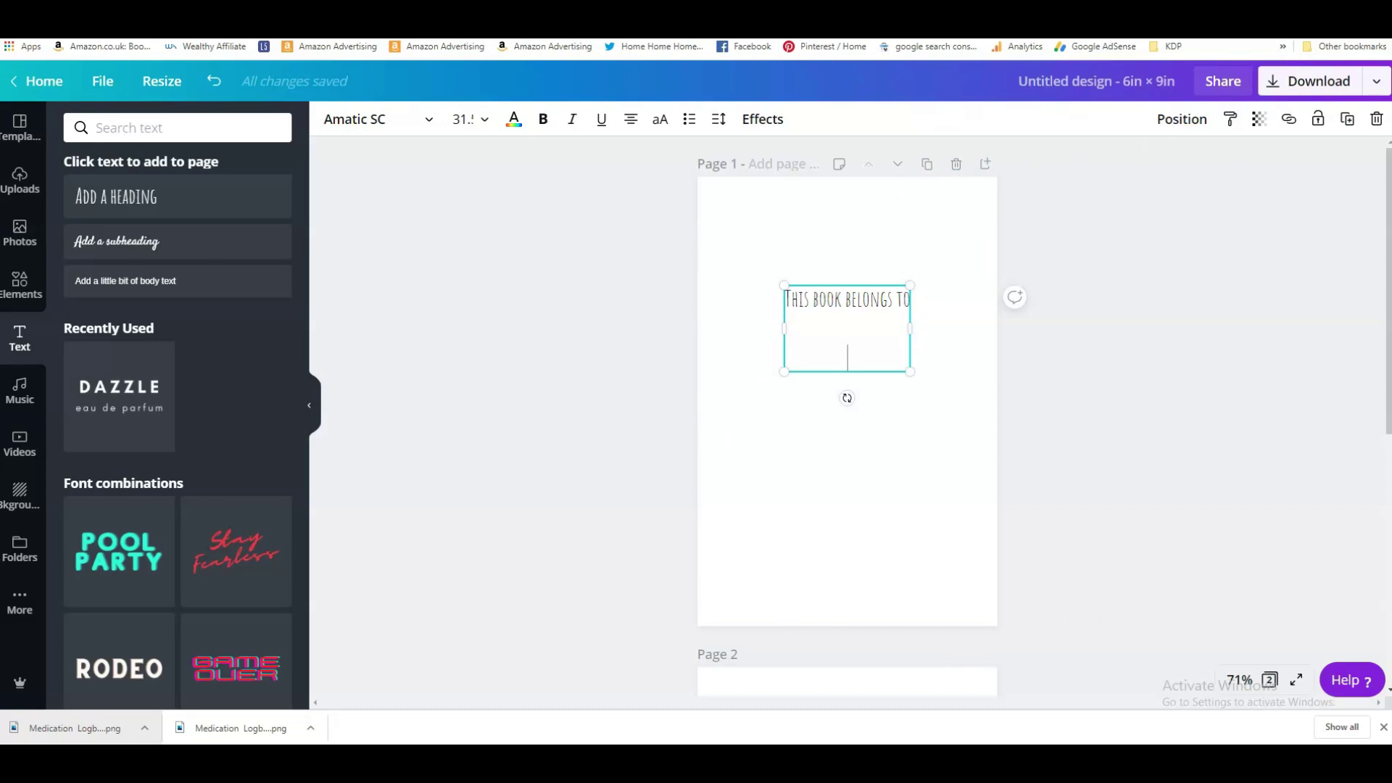
{"action": "type", "text": "________________________"}
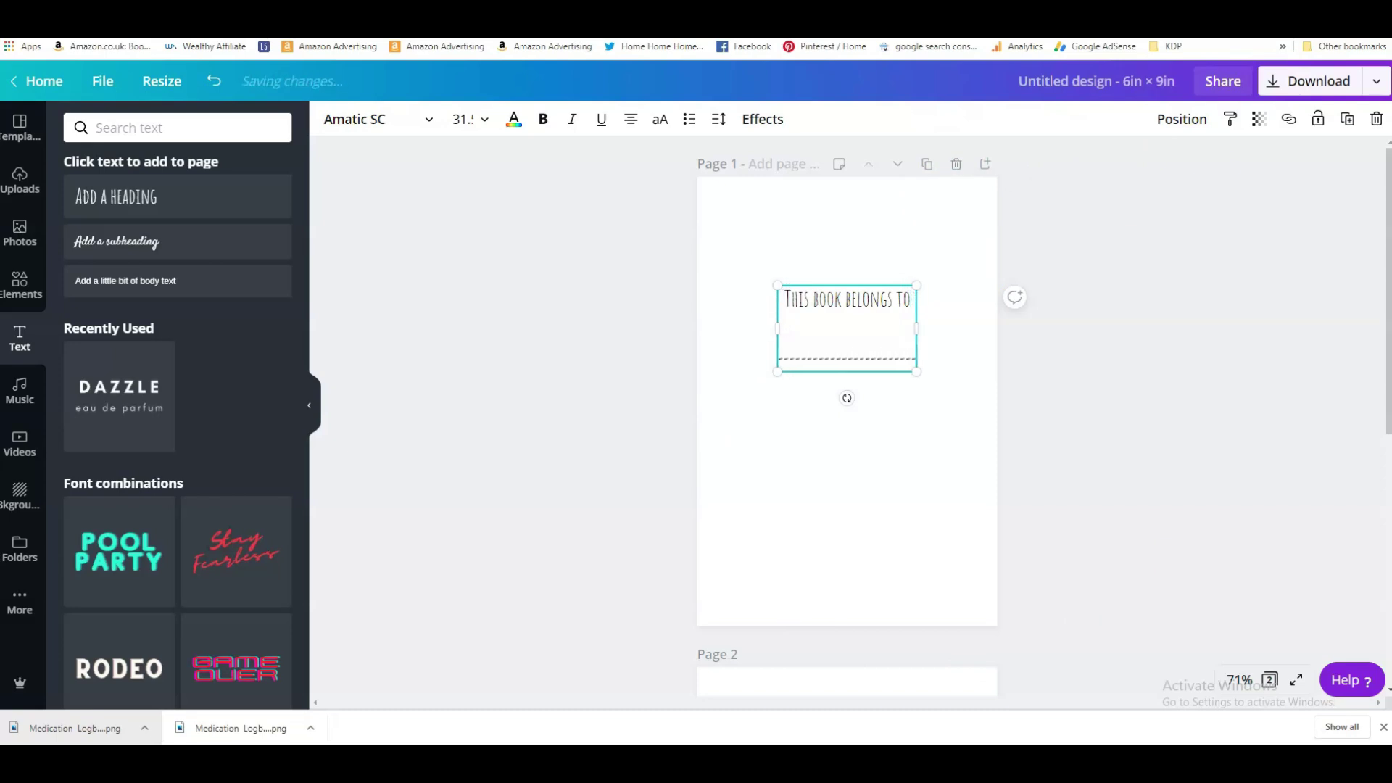
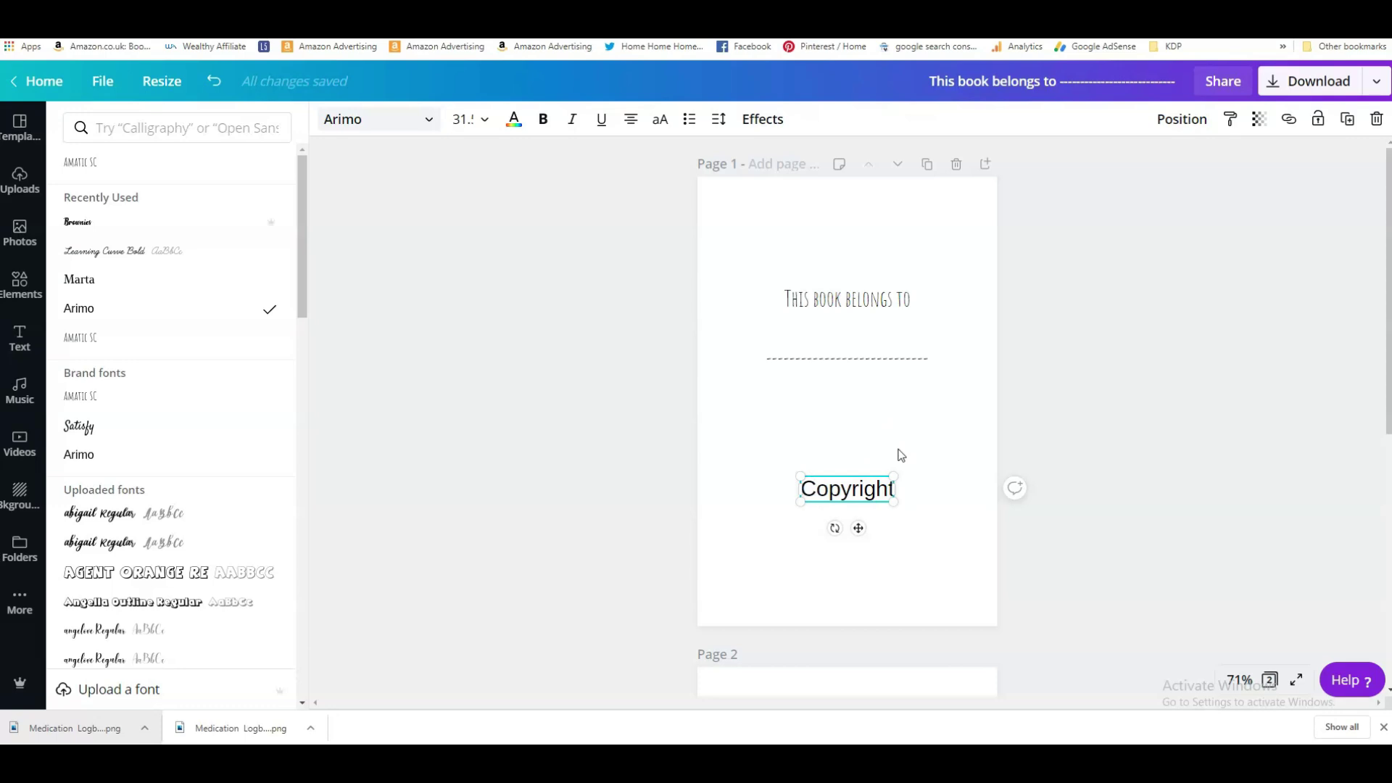
- Append the © symbol to the "Copyright" text, shift the text box sideways and widen it slightly
{"action": "key", "text": "alt"}
{"action": "key", "text": "alt"}
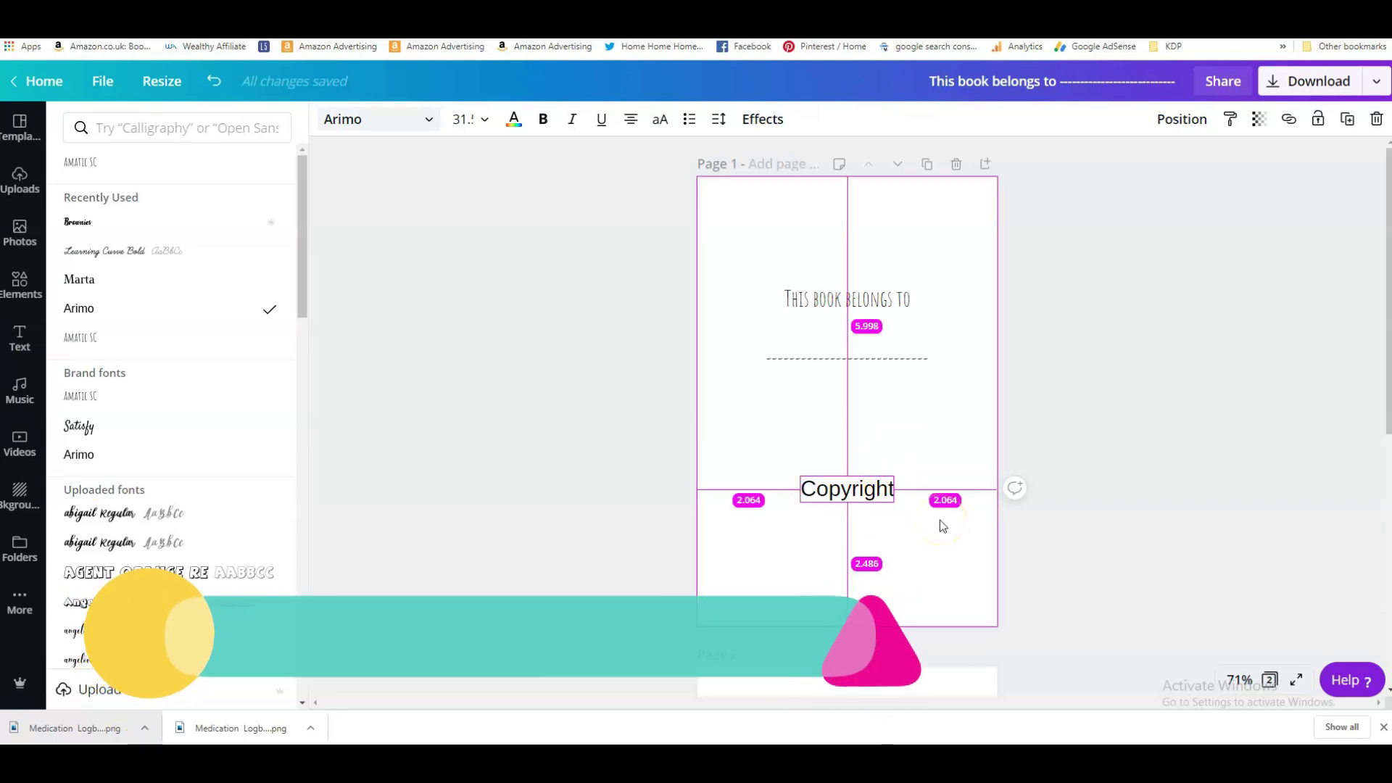
{"action": "type", "text": "©"}
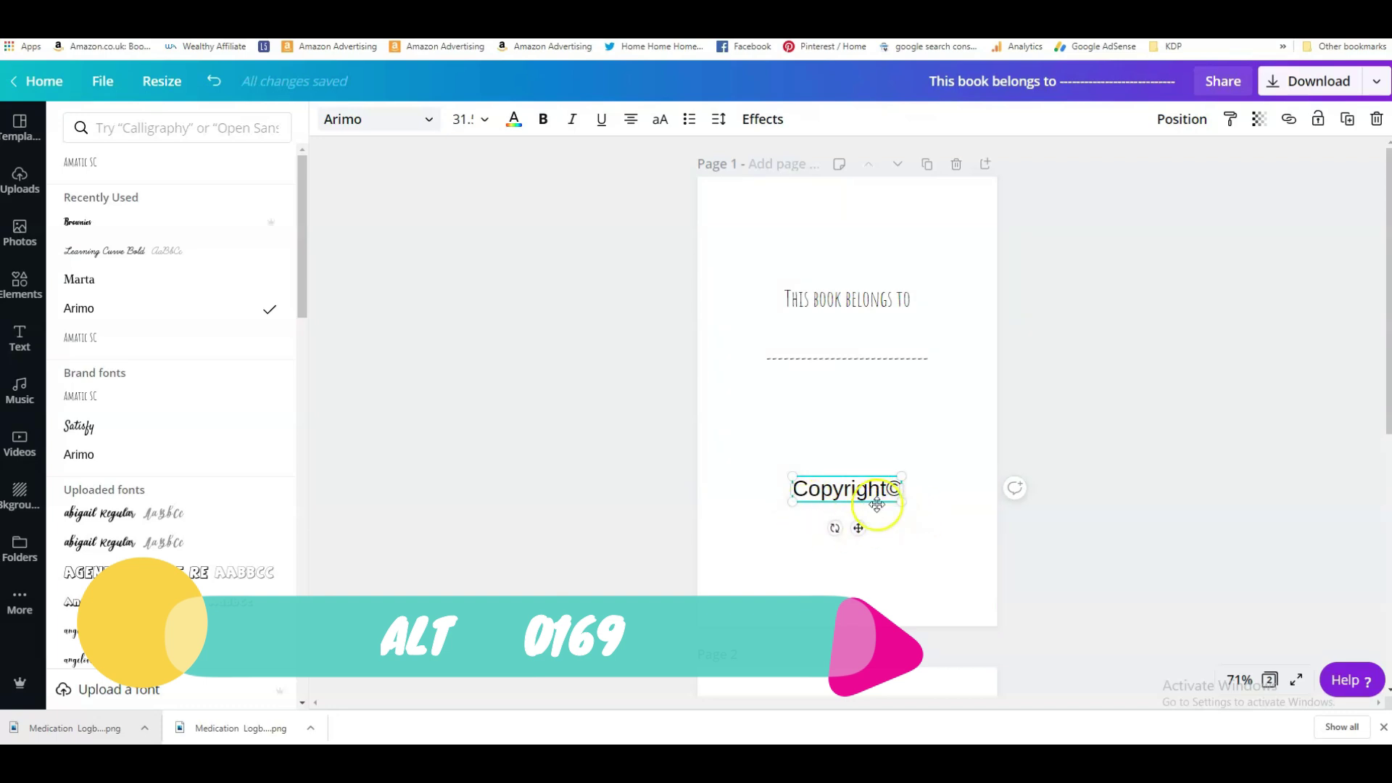
{"action": "left_click_drag", "start_coordinate": [856, 527], "coordinate": [831, 527]}
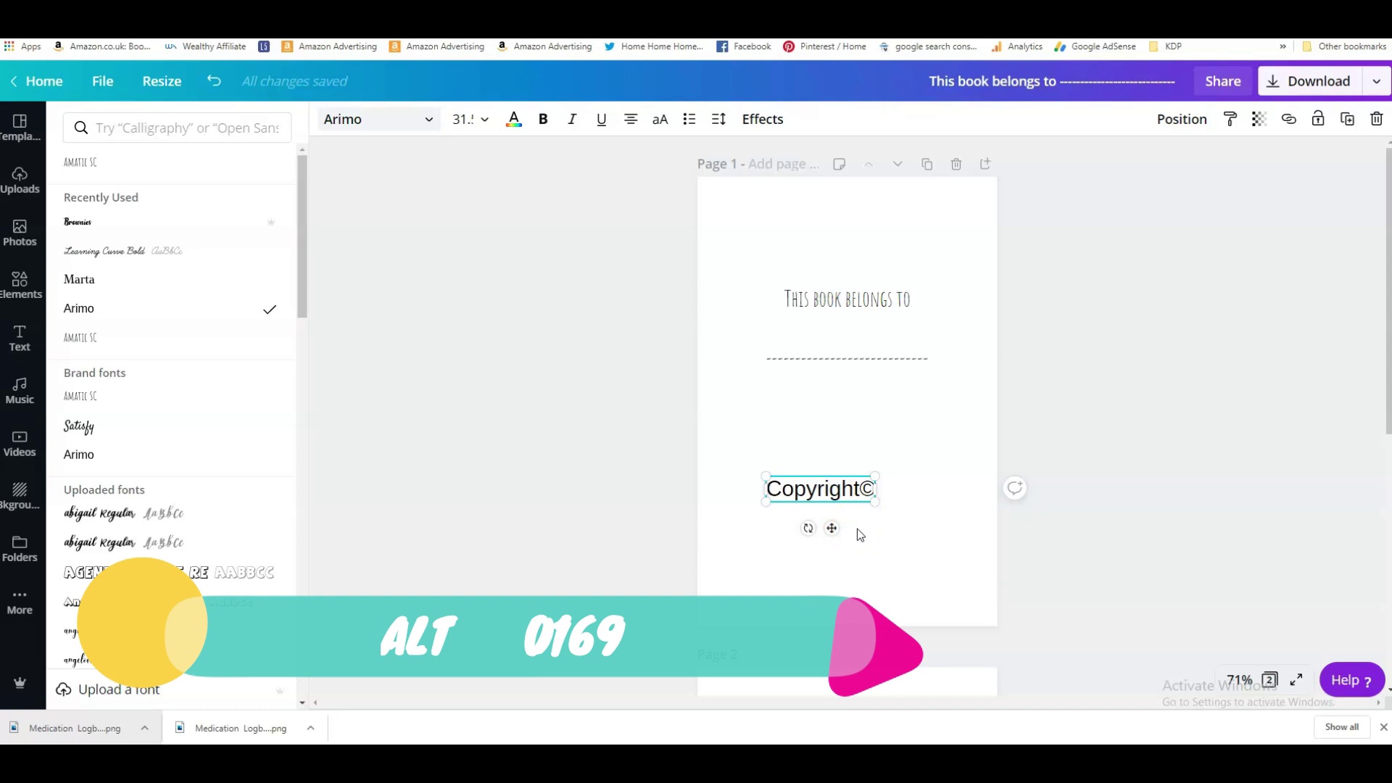
{"action": "left_click", "coordinate": [857, 515]}
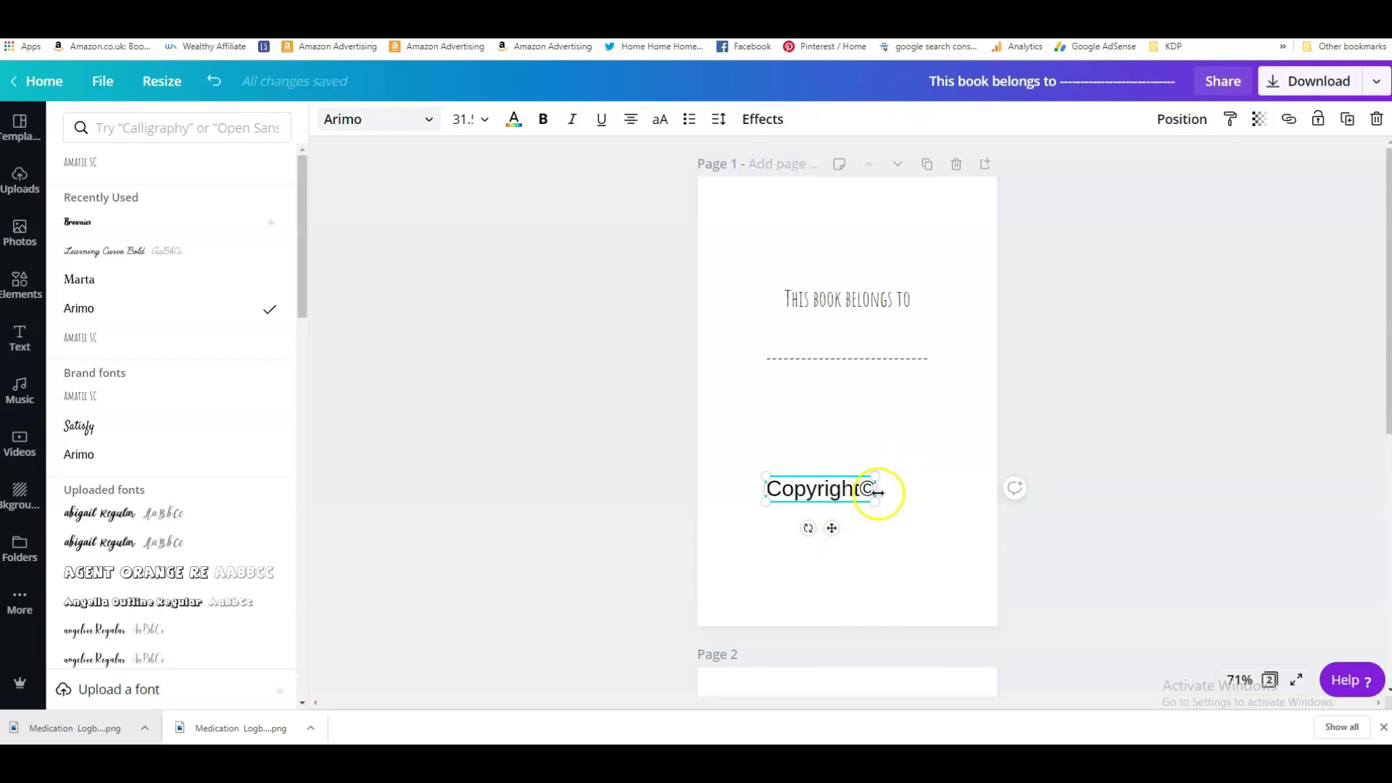
{"action": "left_click_drag", "start_coordinate": [877, 493], "coordinate": [897, 493]}
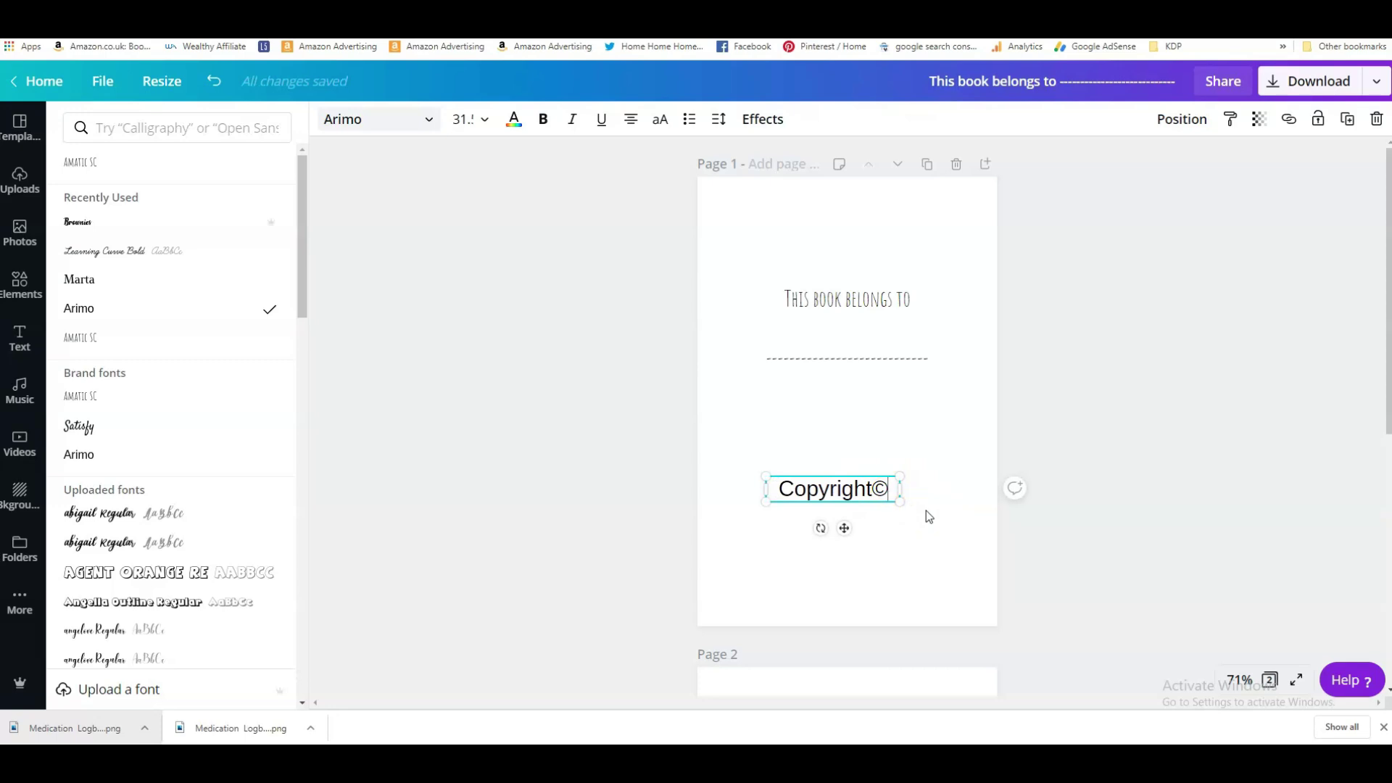
- Complete the copyright notice with "2020 by" and the author's full name, and centre the text box on the page
{"action": "type", "text": "John Smith"}
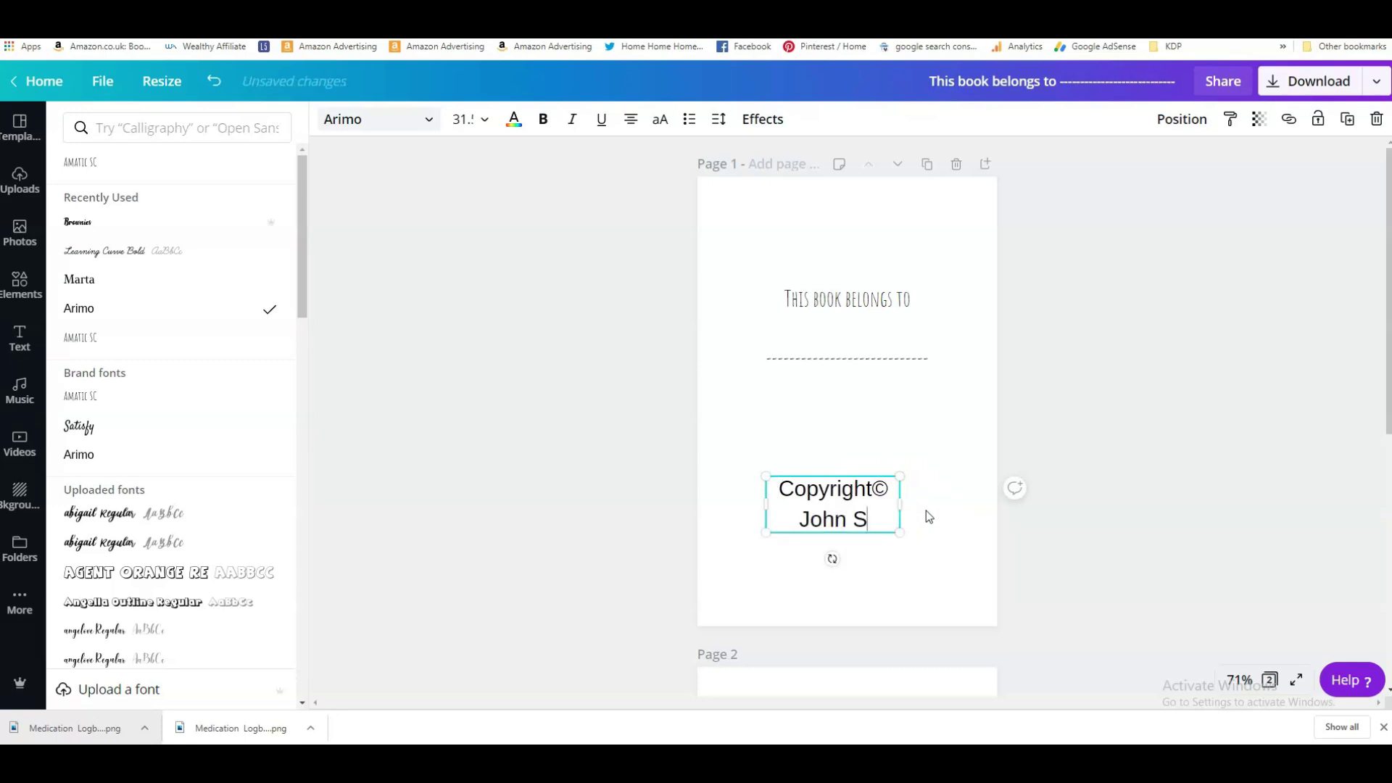
{"action": "left_click", "coordinate": [898, 488]}
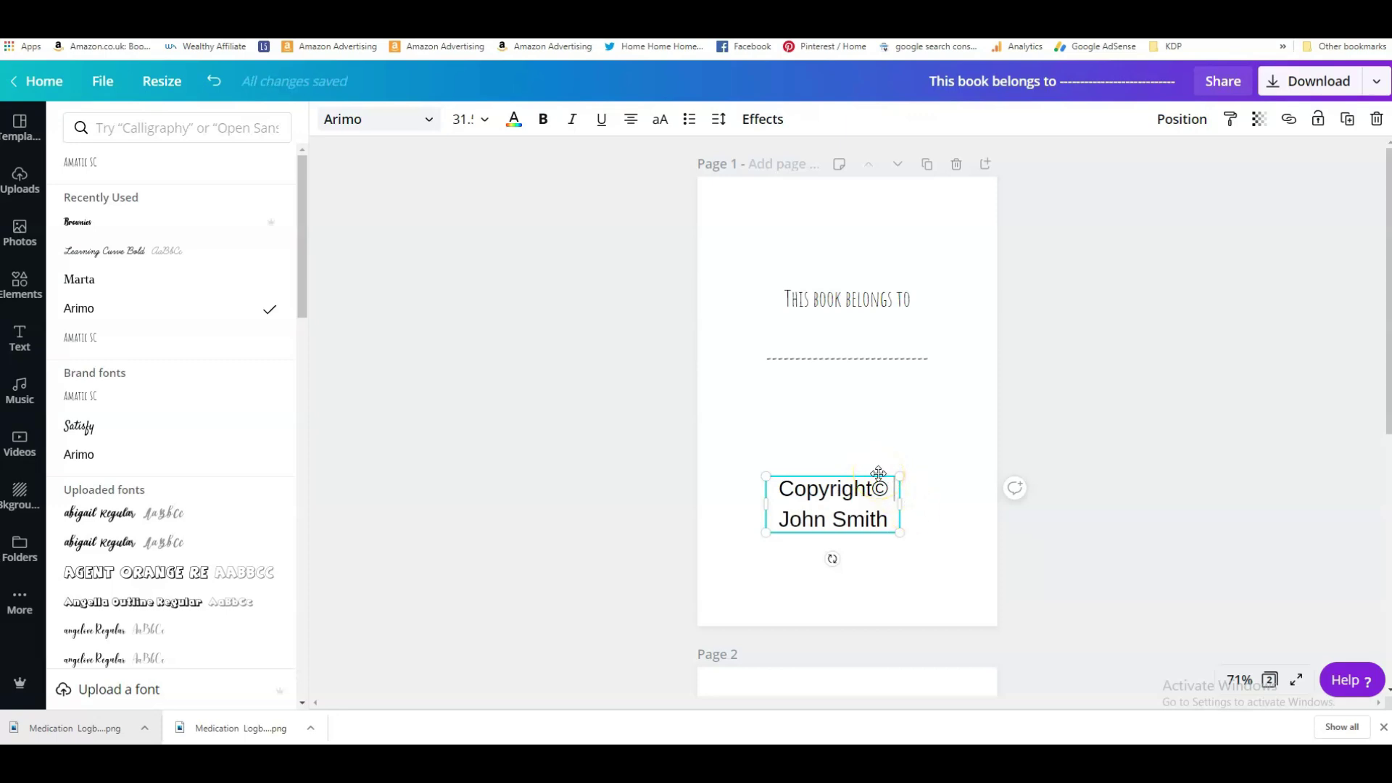
{"action": "type", "text": "2020 "}
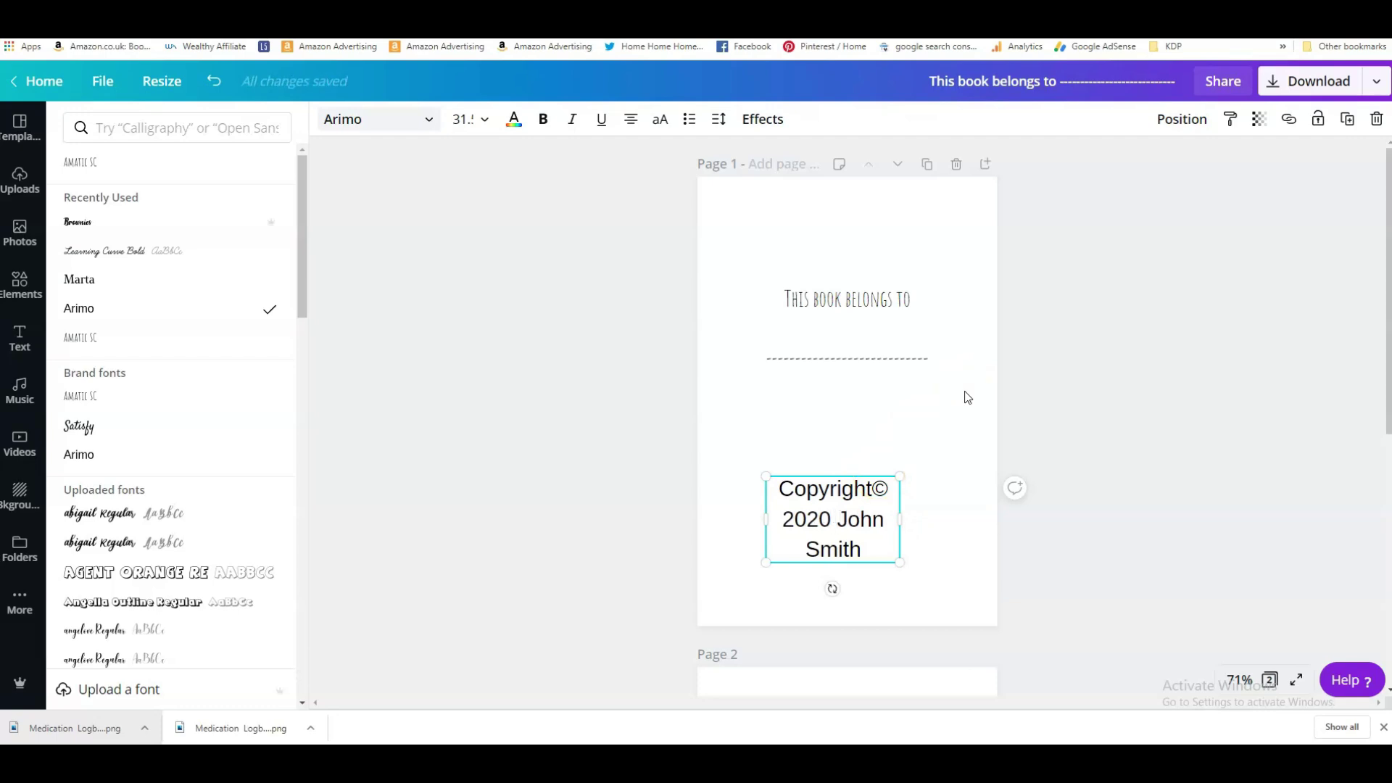
{"action": "type", "text": "by"}
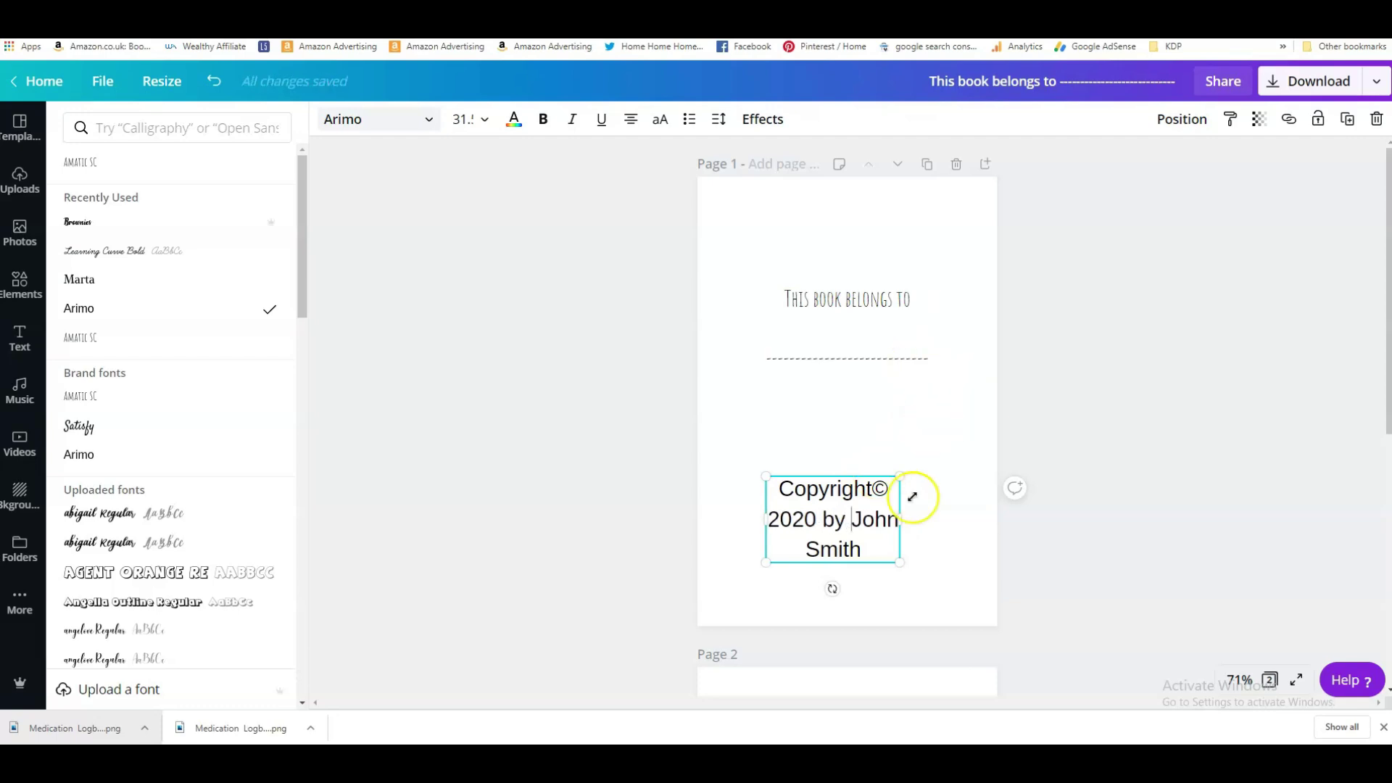
{"action": "left_click_drag", "start_coordinate": [873, 567], "coordinate": [887, 565]}
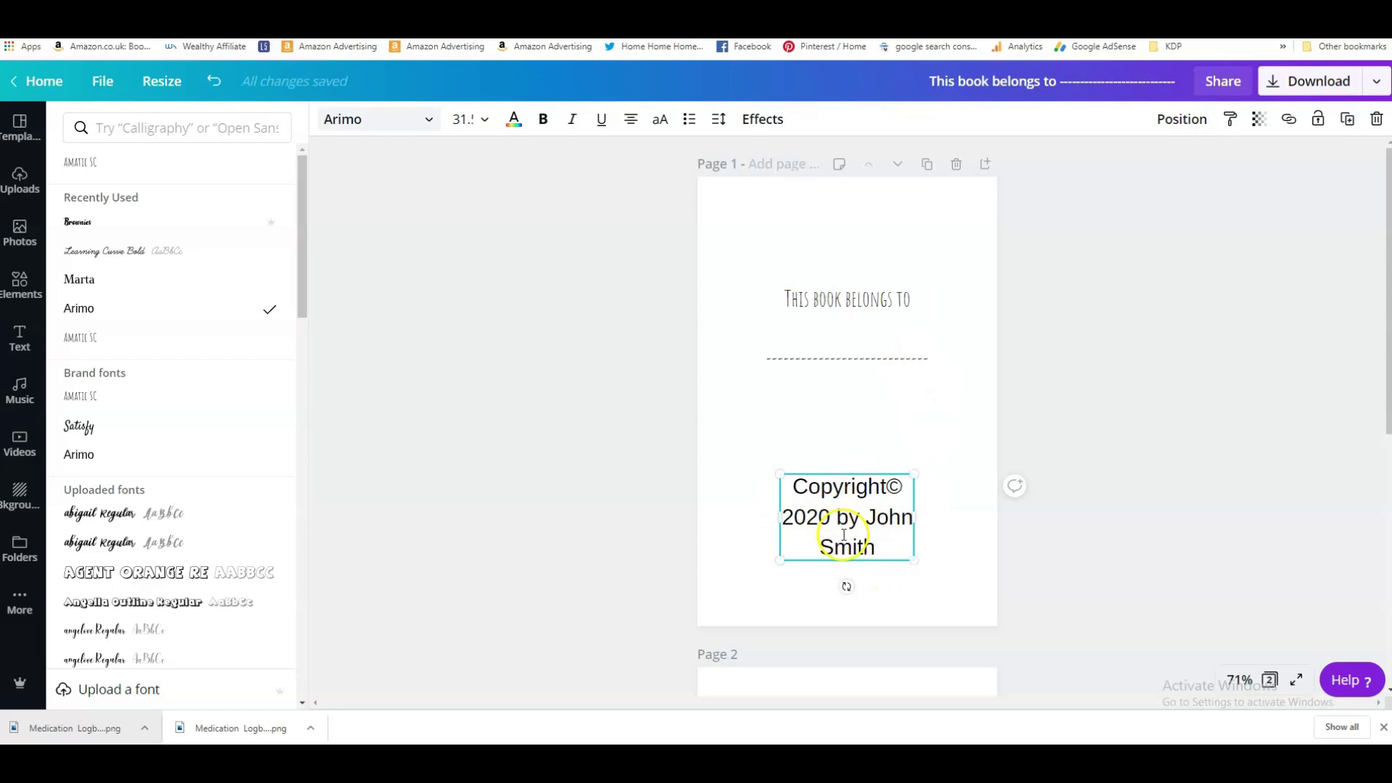
- Add "All rights reserved" on a new line of the copyright notice, widen its box to about 3.9 in, and recentre it
{"action": "left_click", "coordinate": [892, 545]}
{"action": "key", "text": "Return"}
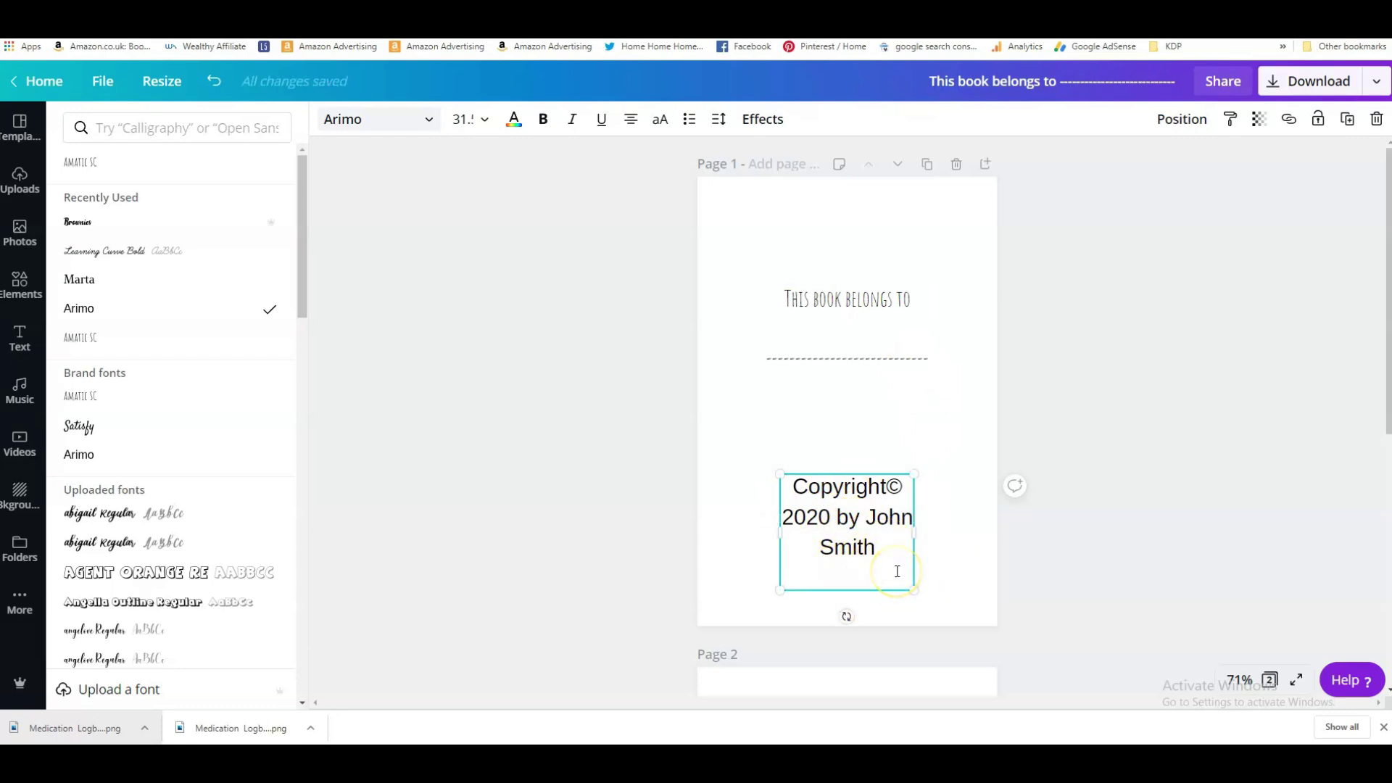
{"action": "type", "text": "All rights reserved"}
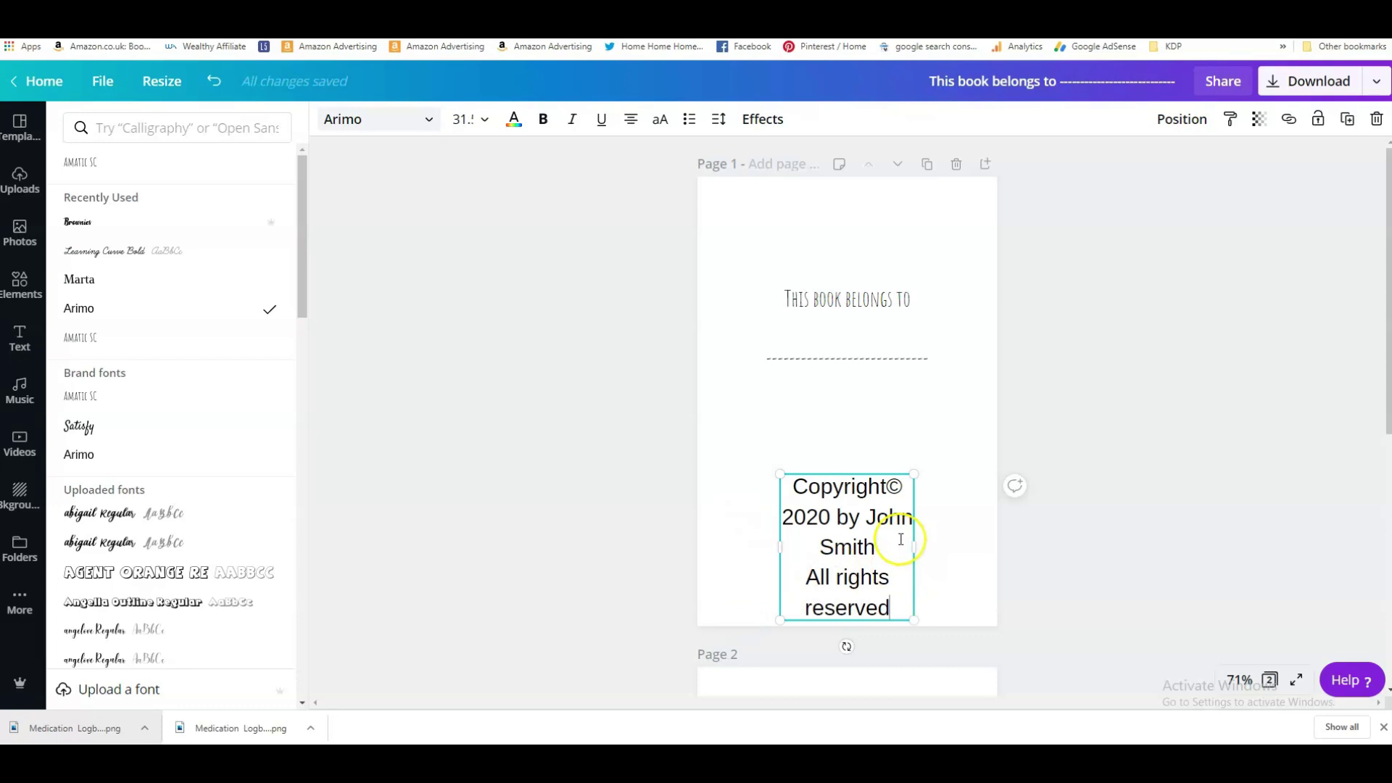
{"action": "left_click_drag", "start_coordinate": [915, 548], "coordinate": [981, 547]}
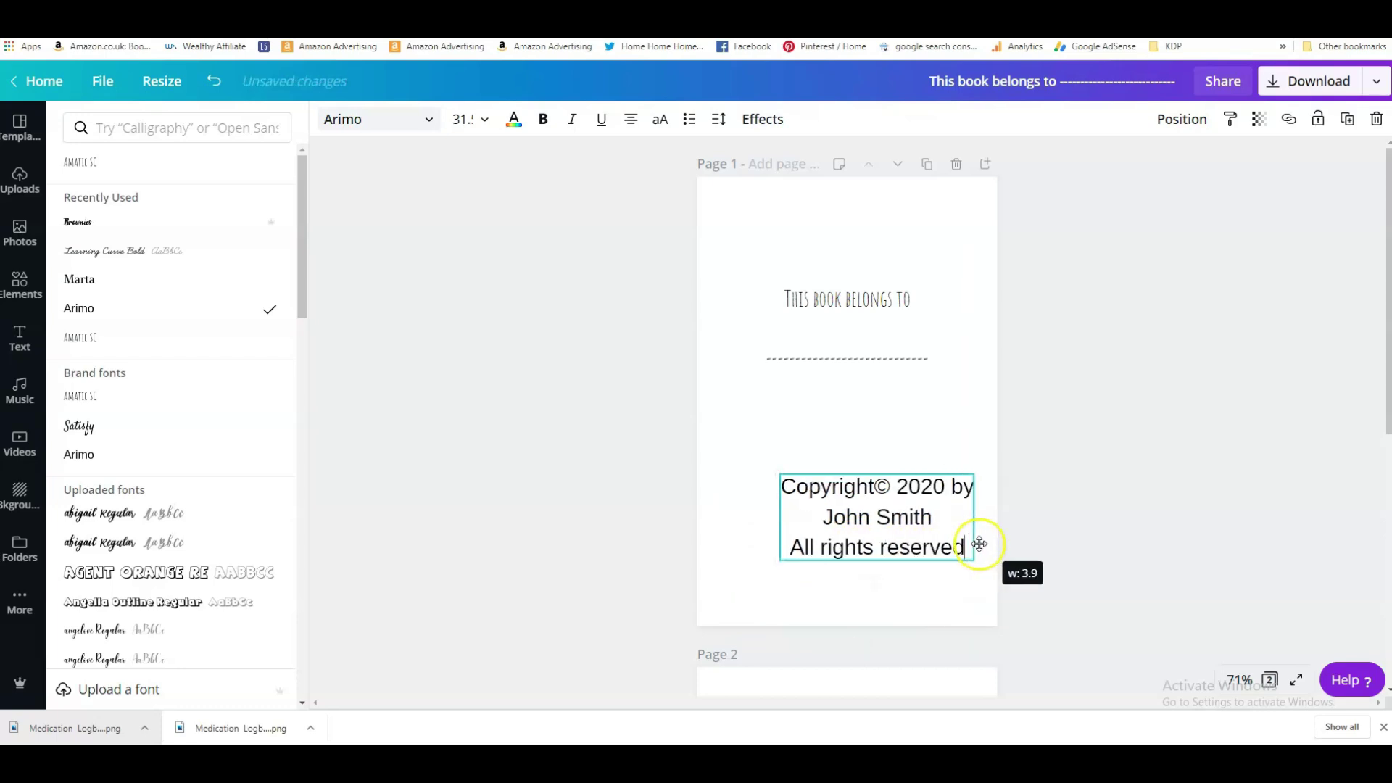
{"action": "left_click_drag", "start_coordinate": [875, 566], "coordinate": [862, 549]}
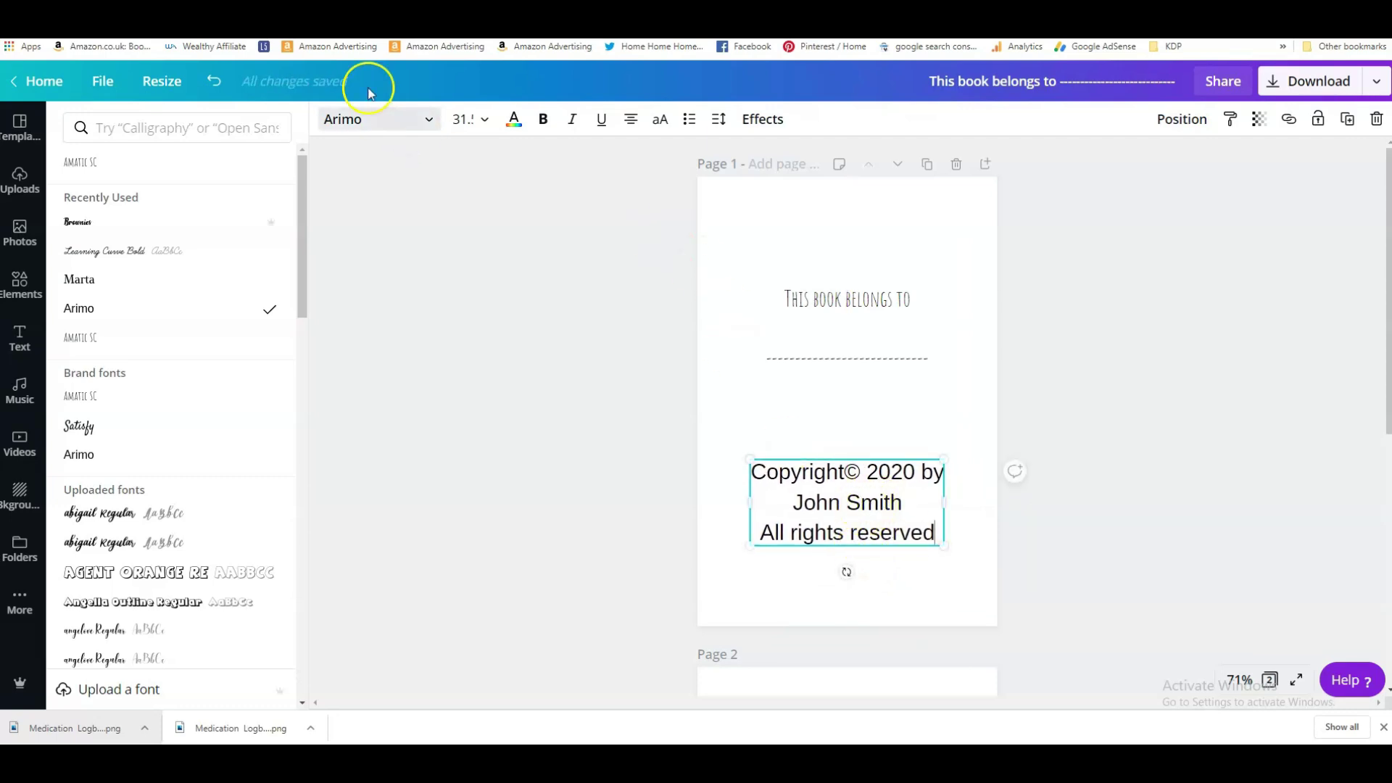
- Set the font size of the entire copyright notice to 12
{"action": "left_click", "coordinate": [475, 119]}
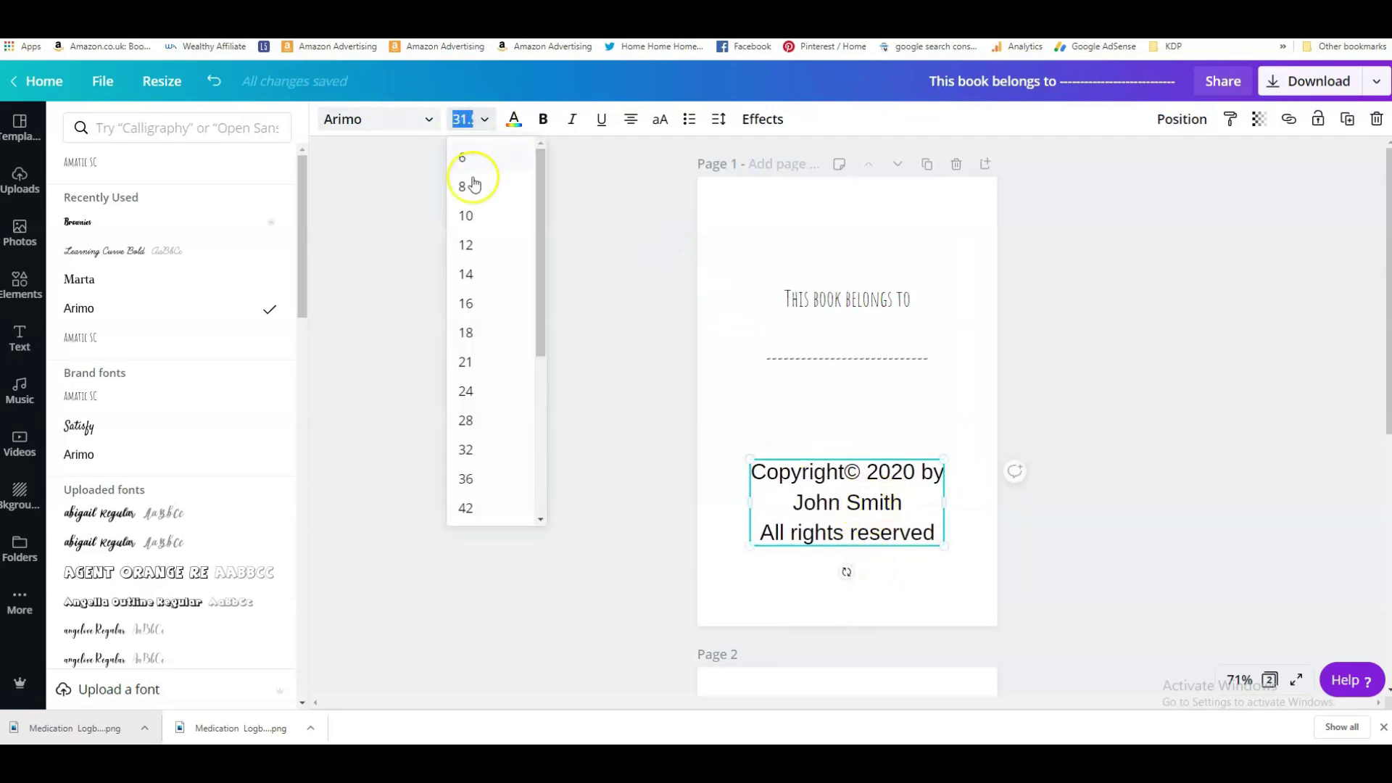
{"action": "left_click", "coordinate": [529, 388]}
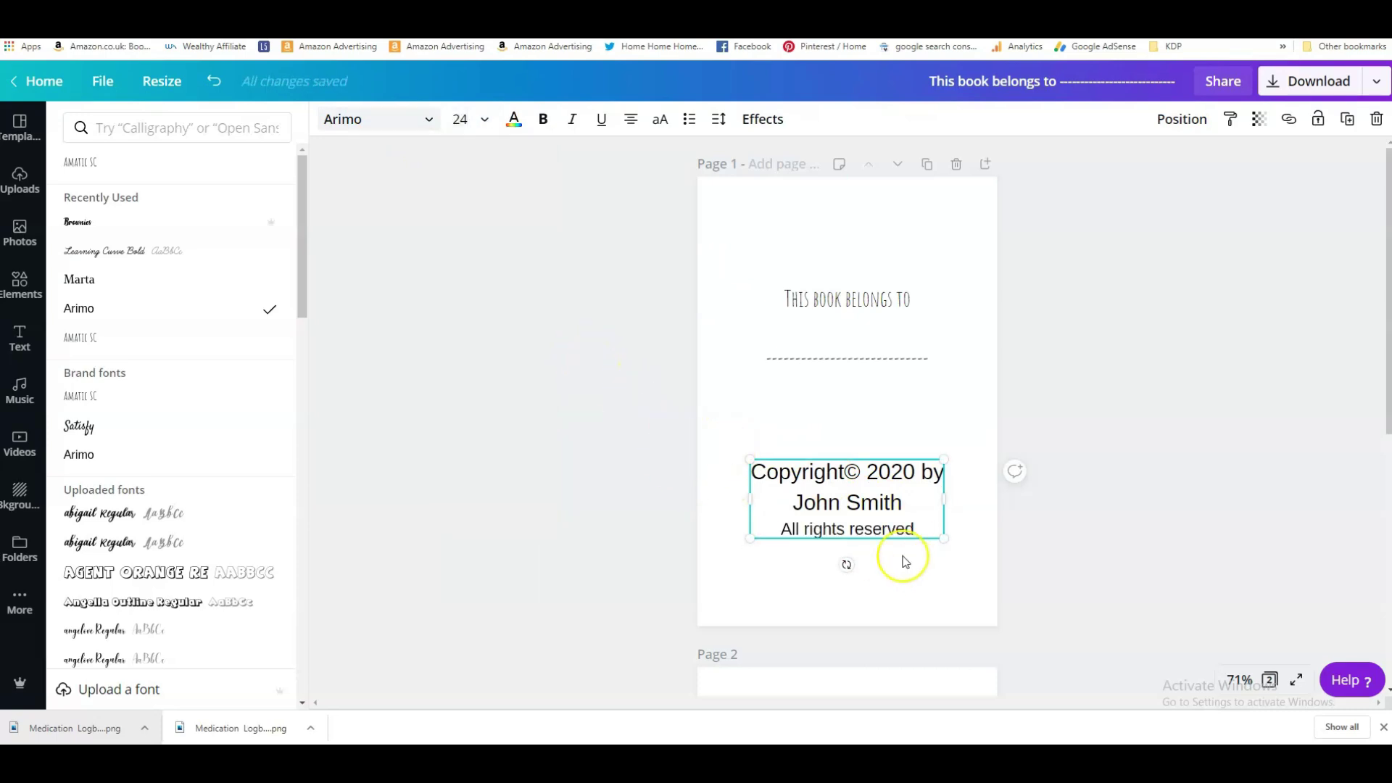
{"action": "left_click_drag", "start_coordinate": [917, 530], "coordinate": [741, 449]}
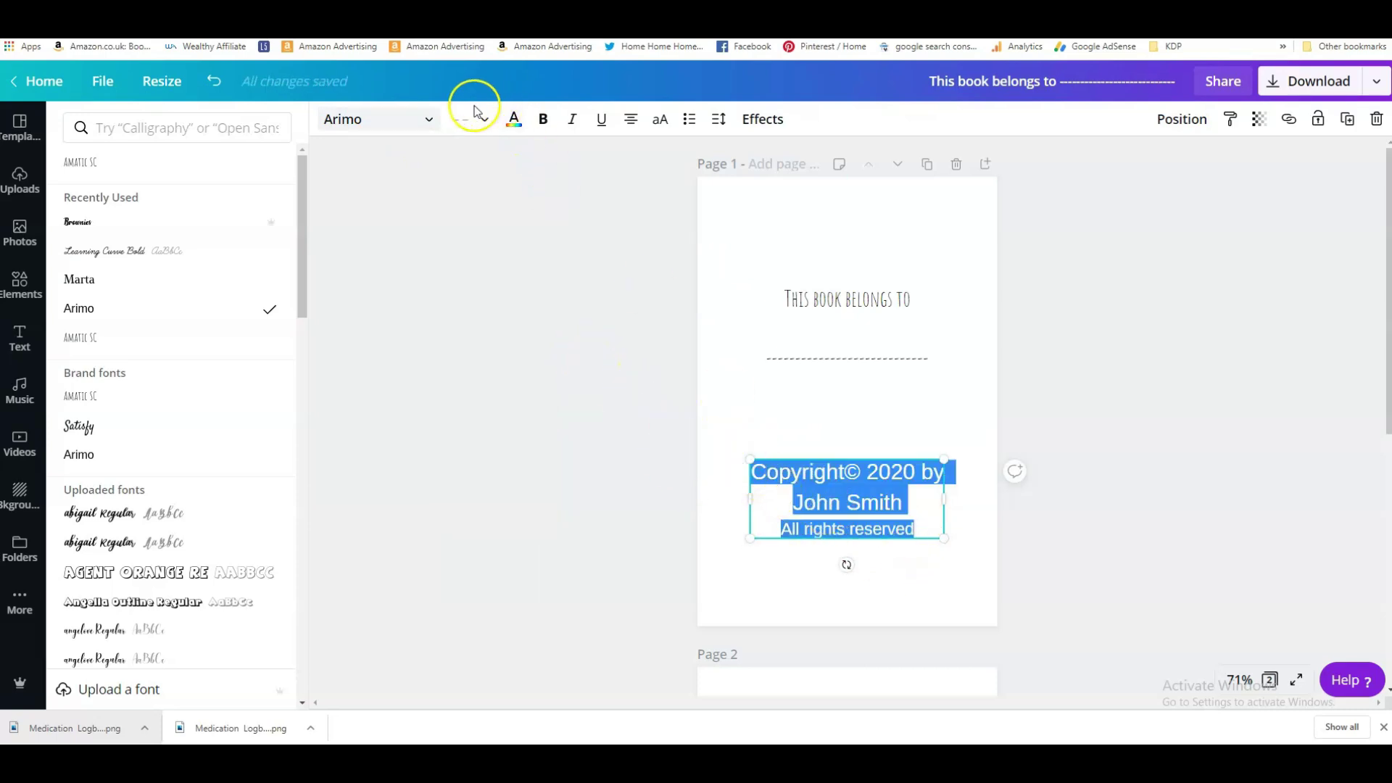
{"action": "left_click", "coordinate": [492, 122]}
{"action": "left_click", "coordinate": [475, 243]}
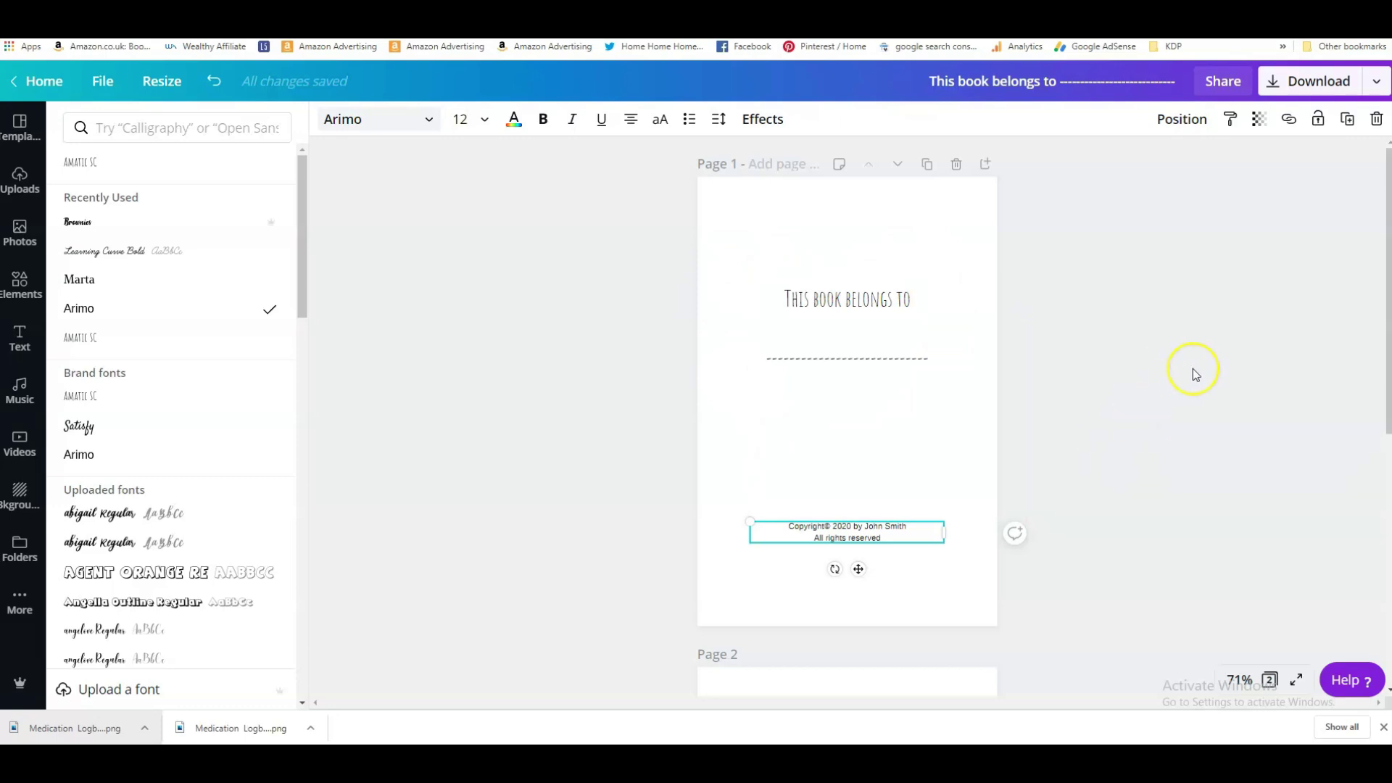
- Review the layout of the title page and the weekly medication table page
{"action": "scroll", "coordinate": [1081, 403], "scroll_direction": "down", "scroll_amount": 3}
{"action": "scroll", "coordinate": [1080, 405], "scroll_direction": "up", "scroll_amount": 3}
{"action": "scroll", "coordinate": [1109, 364], "scroll_direction": "down", "scroll_amount": 3}
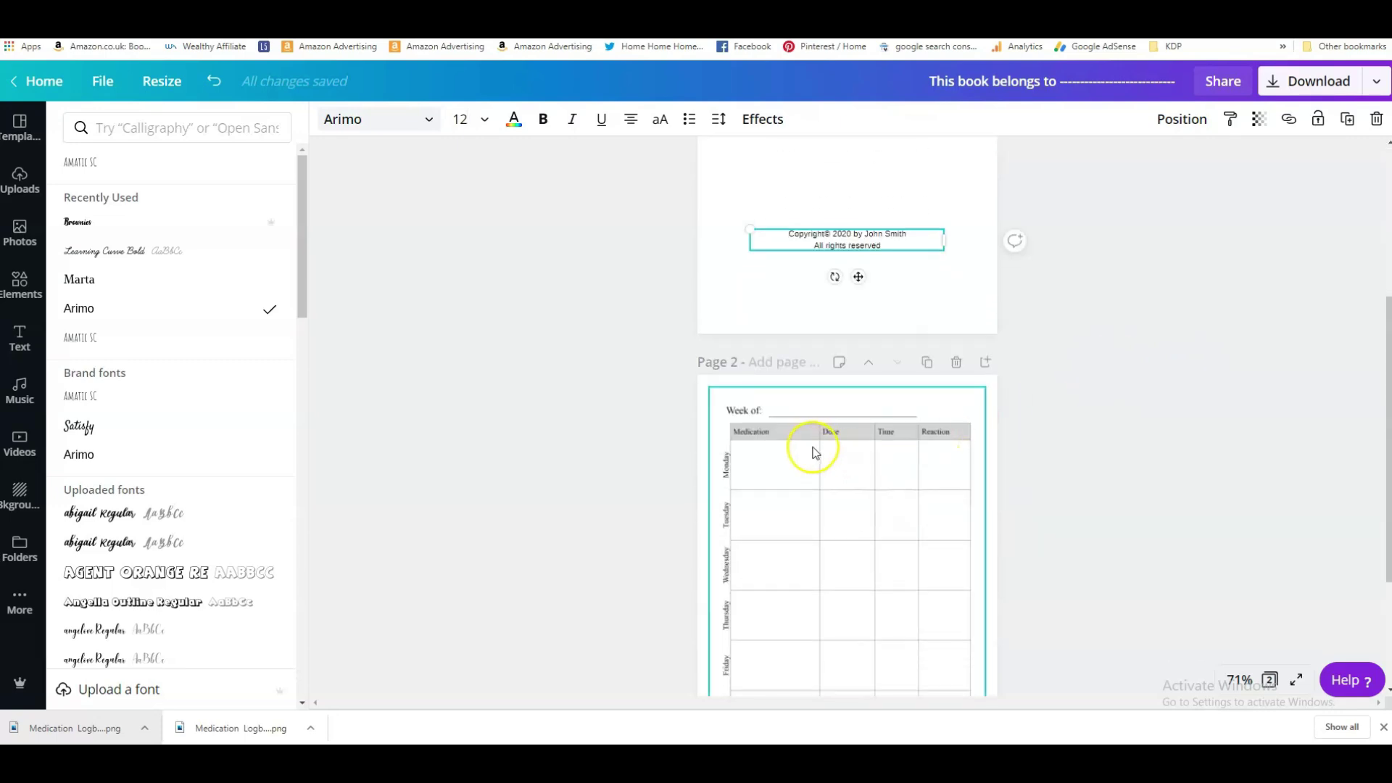
{"action": "scroll", "coordinate": [994, 339], "scroll_direction": "up", "scroll_amount": 3}
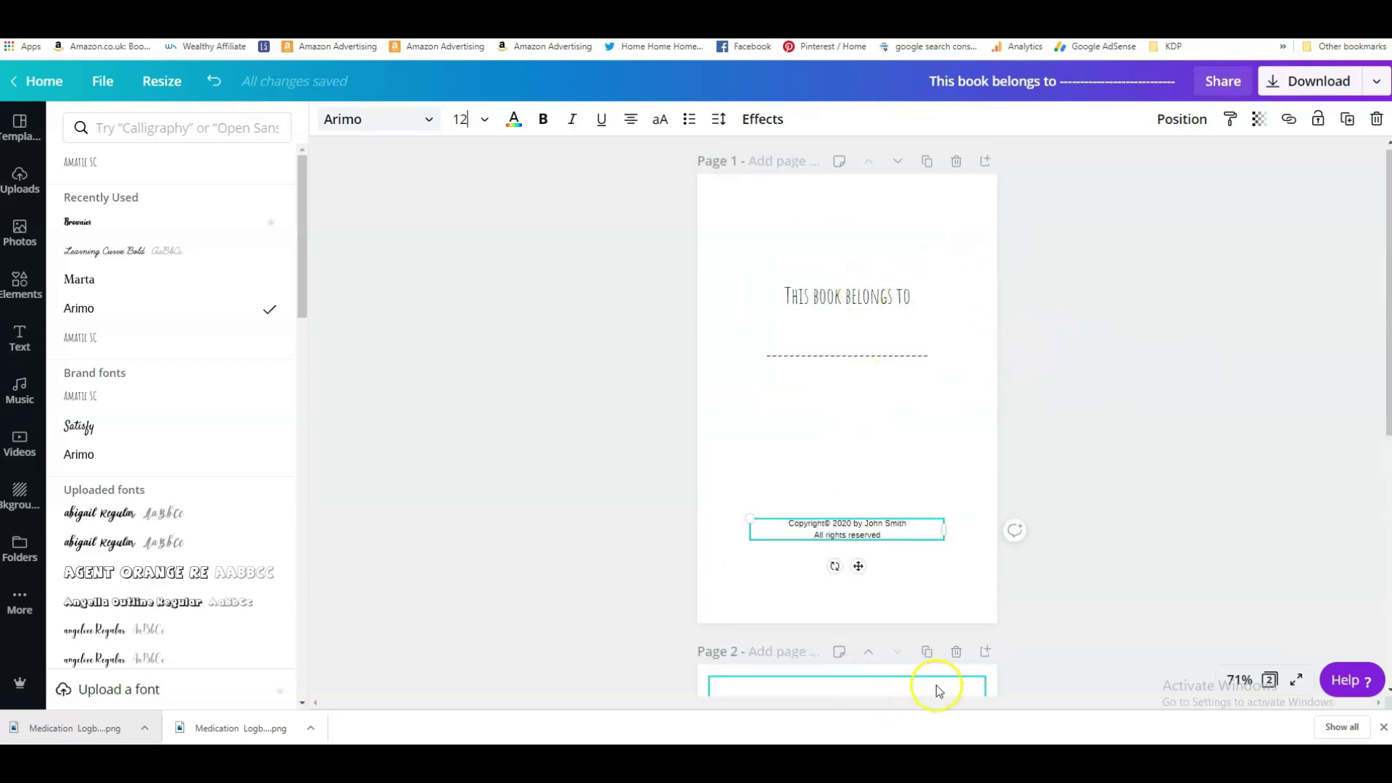
{"action": "scroll", "coordinate": [933, 687], "scroll_direction": "down", "scroll_amount": 2}
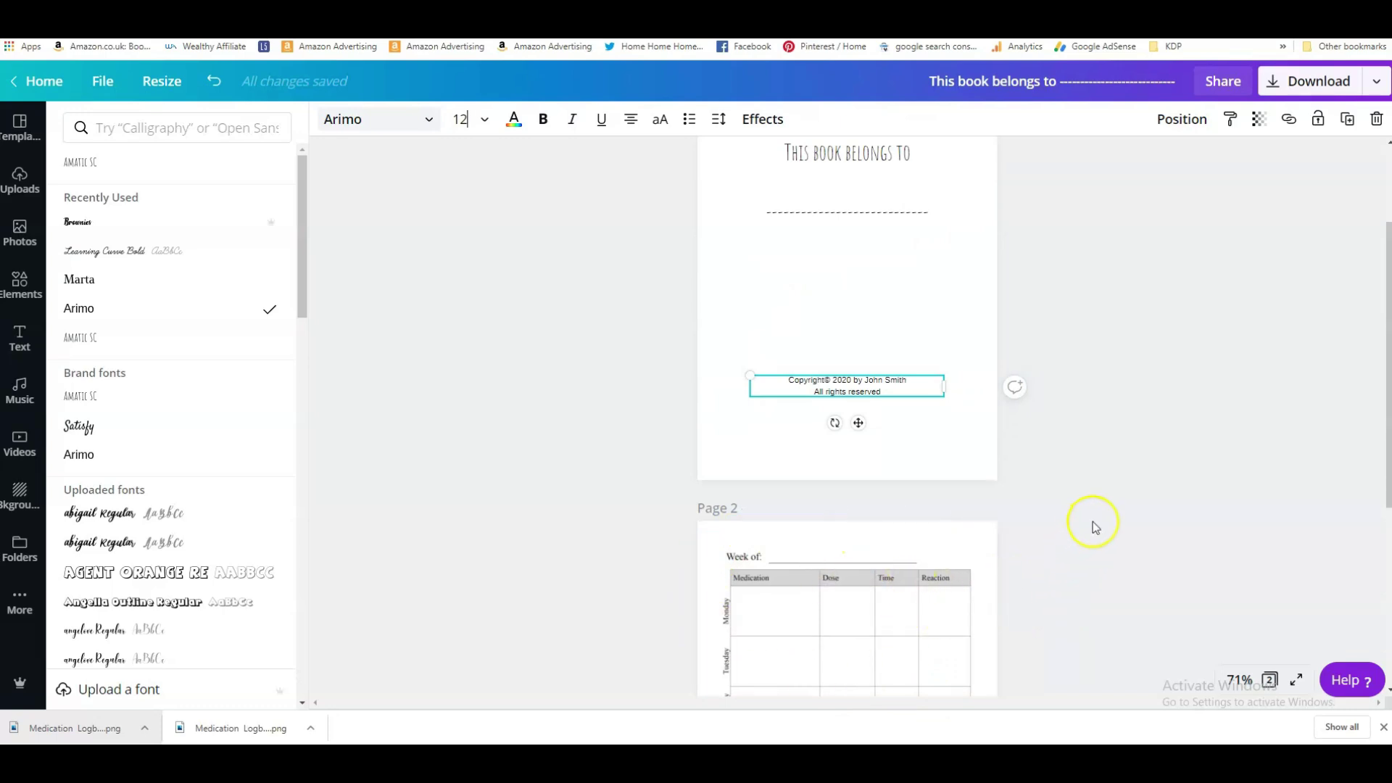
{"action": "scroll", "coordinate": [1094, 525], "scroll_direction": "down", "scroll_amount": 2}
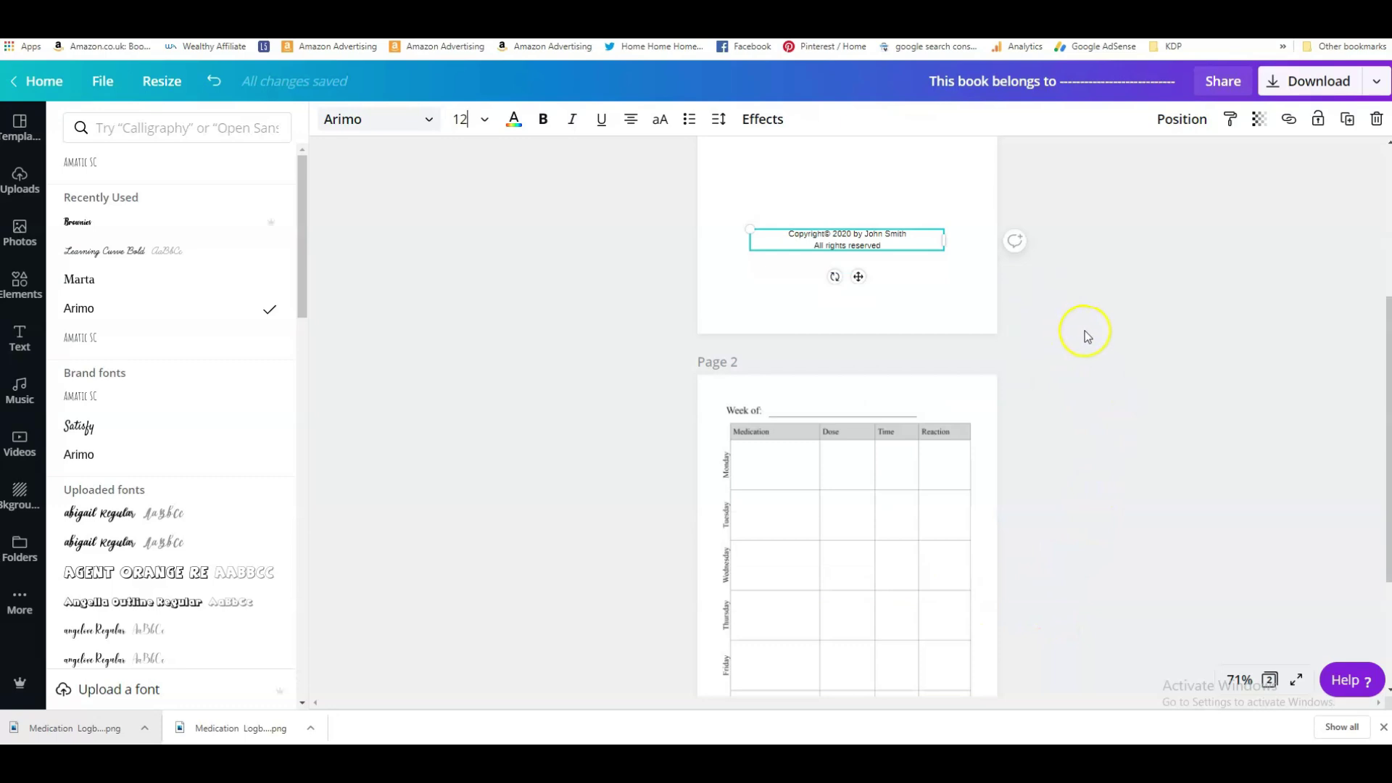
{"action": "scroll", "coordinate": [1064, 357], "scroll_direction": "up", "scroll_amount": 2}
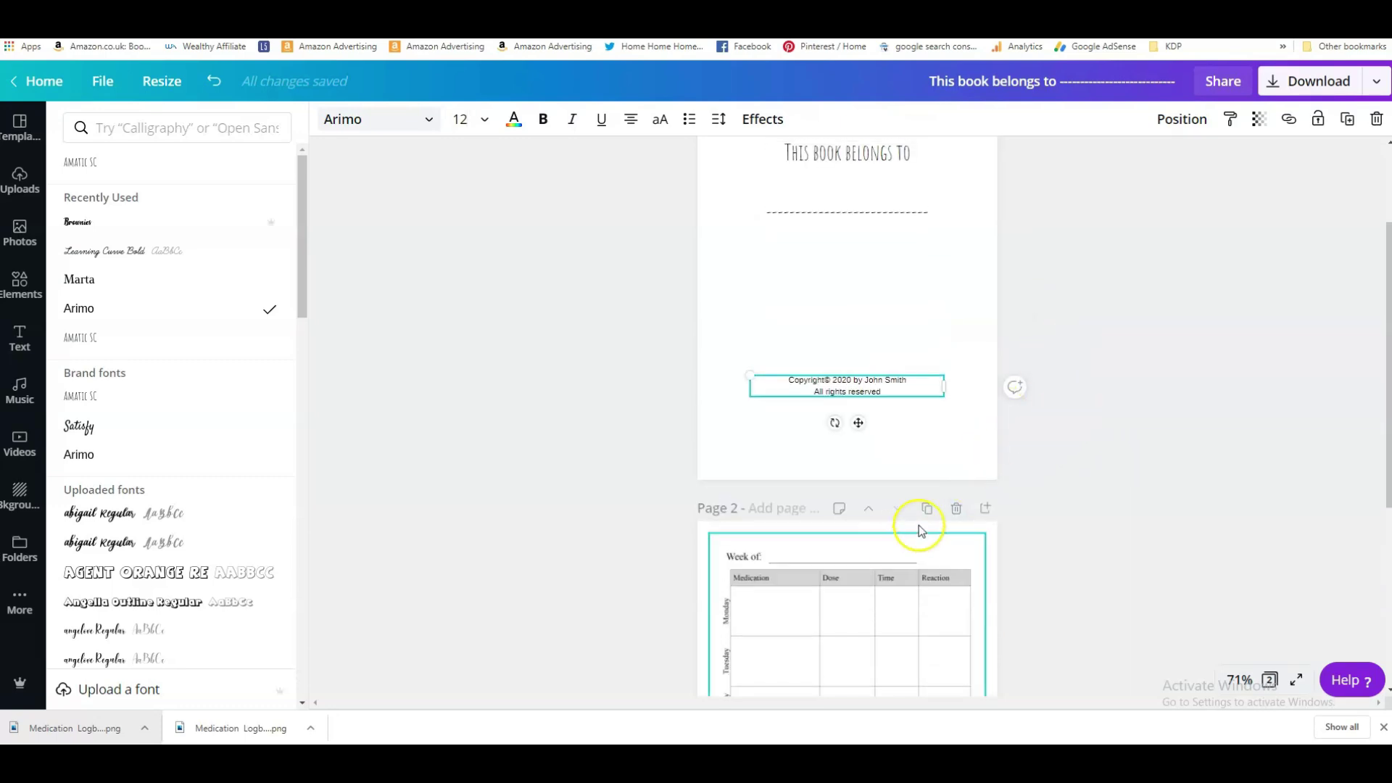
{"action": "scroll", "coordinate": [870, 479], "scroll_direction": "down", "scroll_amount": 2}
{"action": "scroll", "coordinate": [1103, 538], "scroll_direction": "down", "scroll_amount": 1}
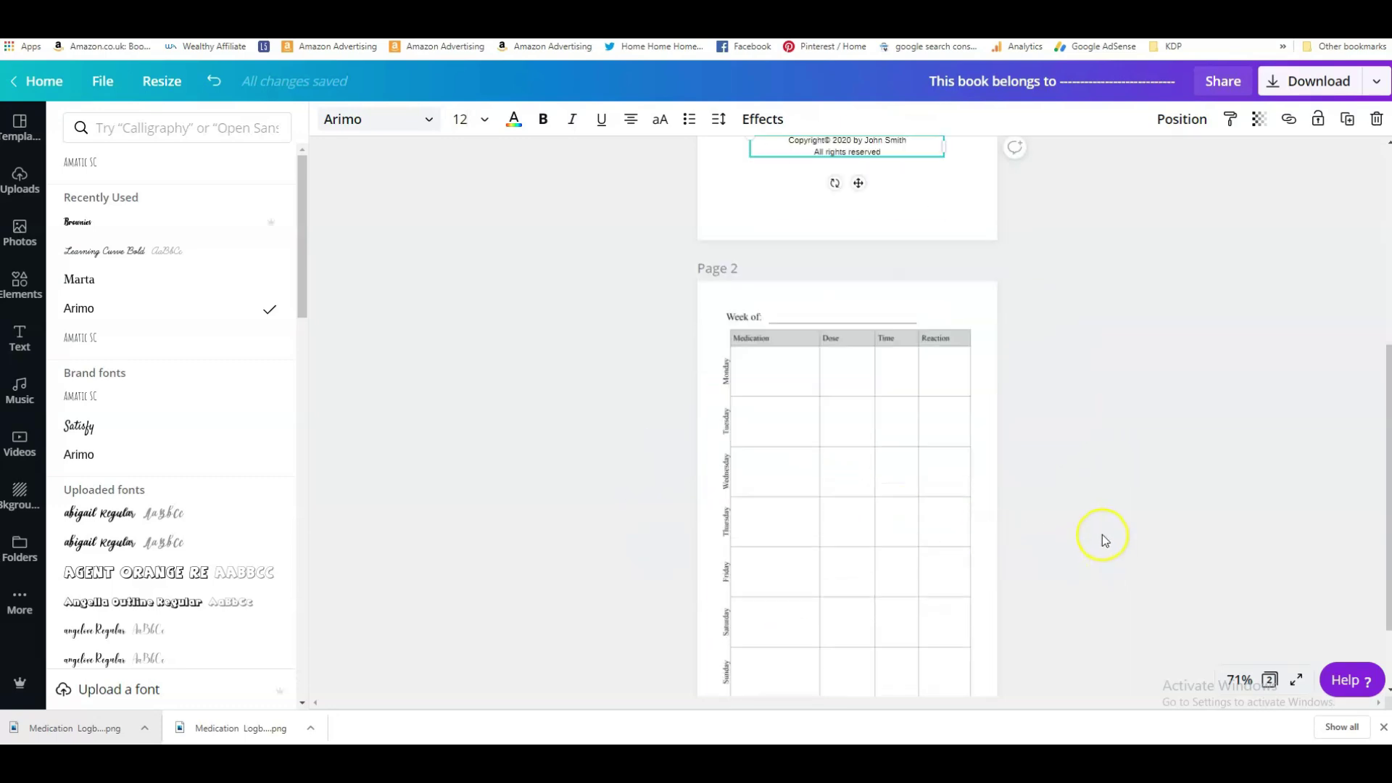
{"action": "scroll", "coordinate": [1102, 538], "scroll_direction": "down", "scroll_amount": 1}
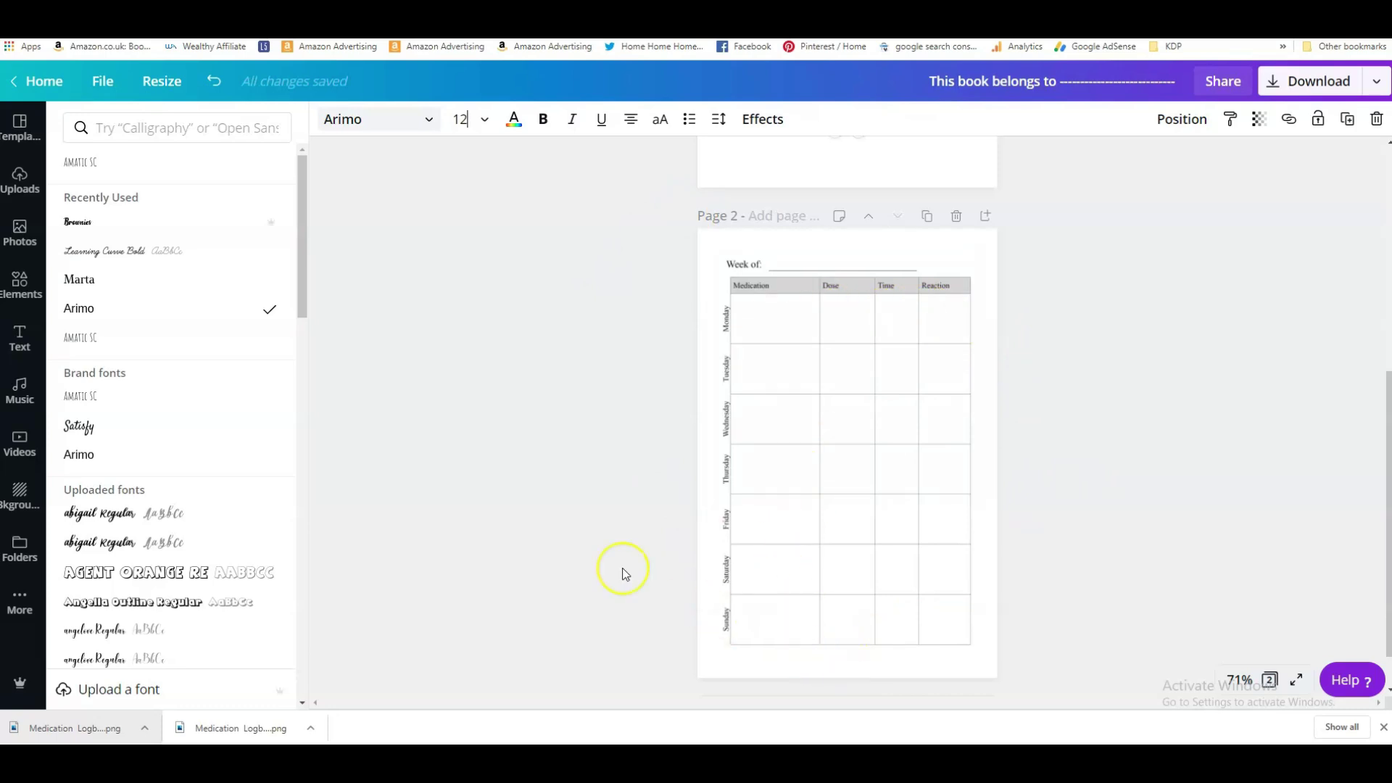
- Shrink the medication table on page 2 and move it down, leaving free space above it
{"action": "left_click", "coordinate": [726, 653]}
{"action": "left_click_drag", "start_coordinate": [710, 664], "coordinate": [794, 597]}
{"action": "left_click_drag", "start_coordinate": [848, 526], "coordinate": [842, 586]}
{"action": "left_click", "coordinate": [935, 231]}
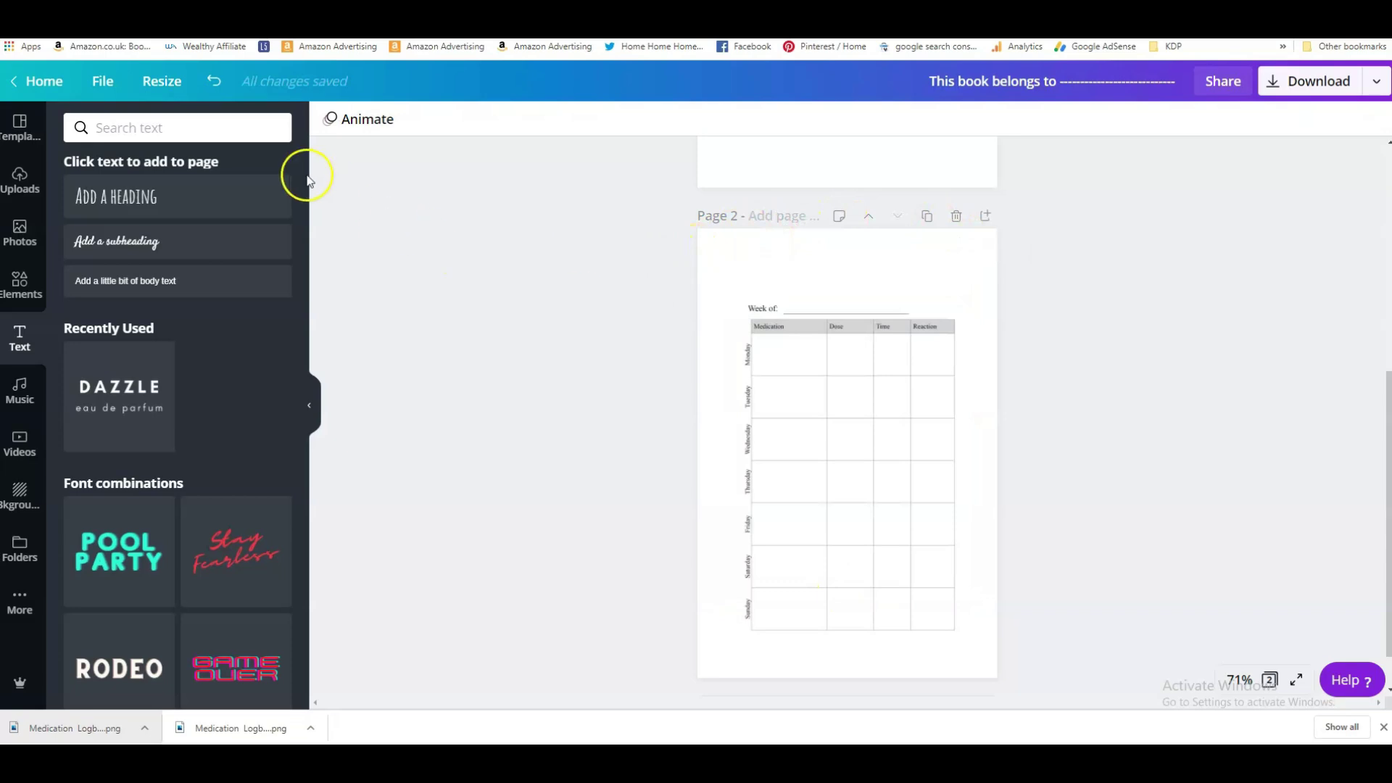
- Search the graphic elements for "medical" and look through the artwork for the medication table page
{"action": "left_click", "coordinate": [19, 287]}
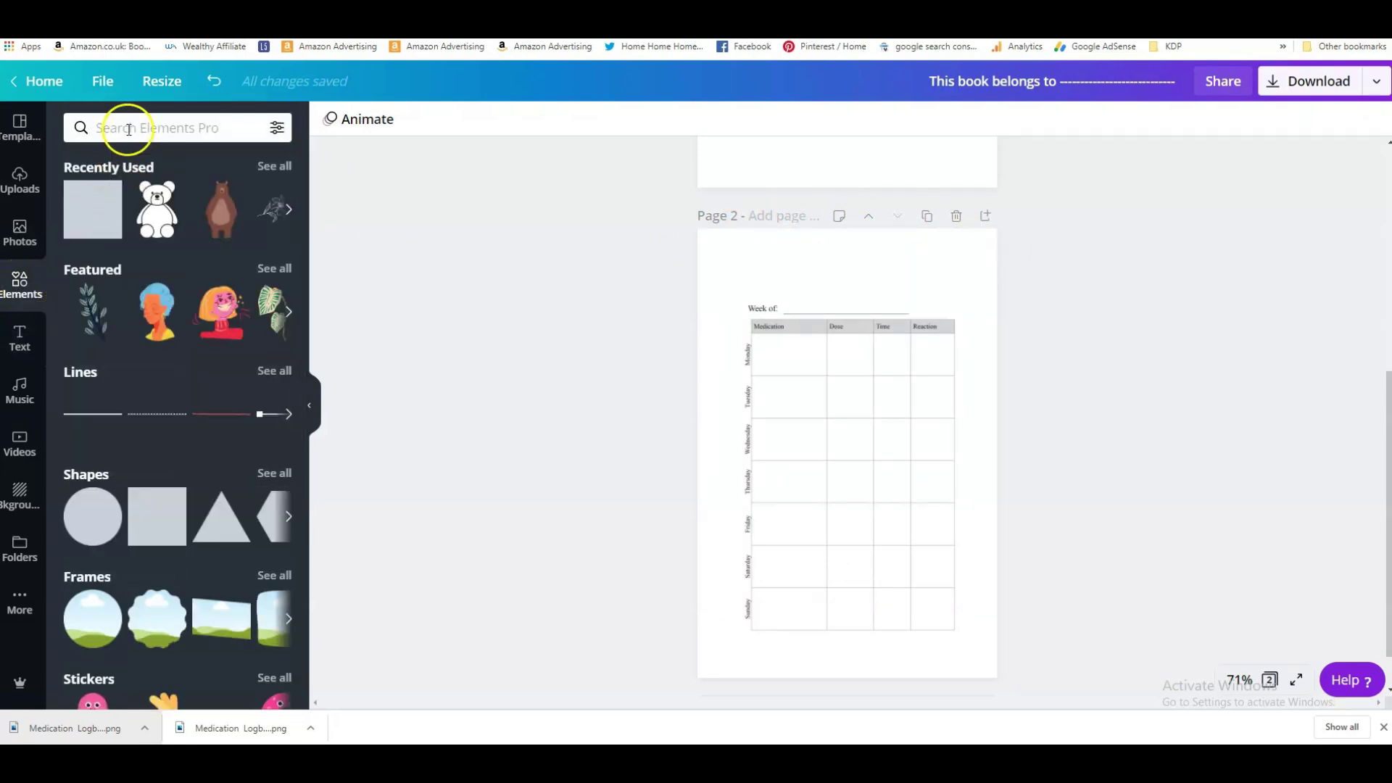
{"action": "type", "text": "mid"}
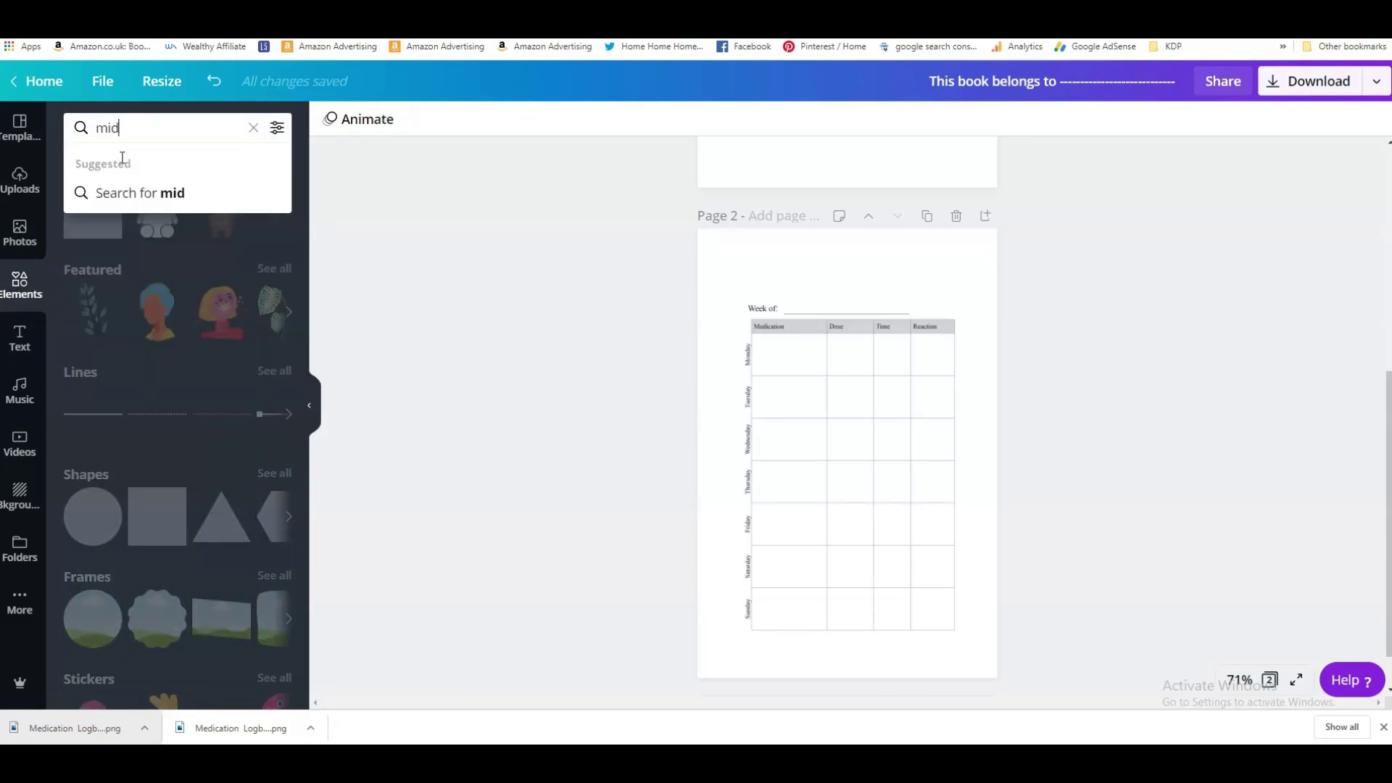
{"action": "key", "text": "BackSpace"}
{"action": "type", "text": "edical"}
{"action": "key", "text": "Return"}
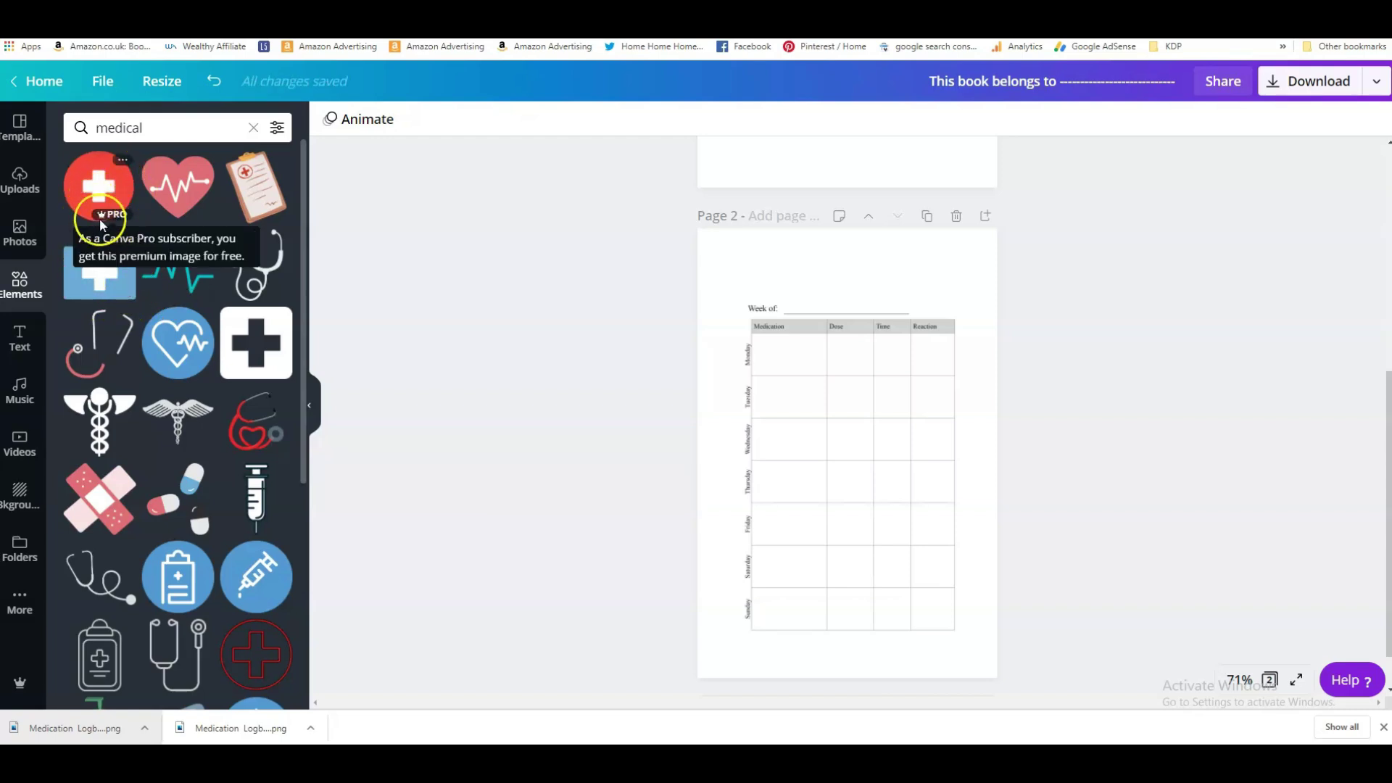
{"action": "left_click", "coordinate": [193, 198]}
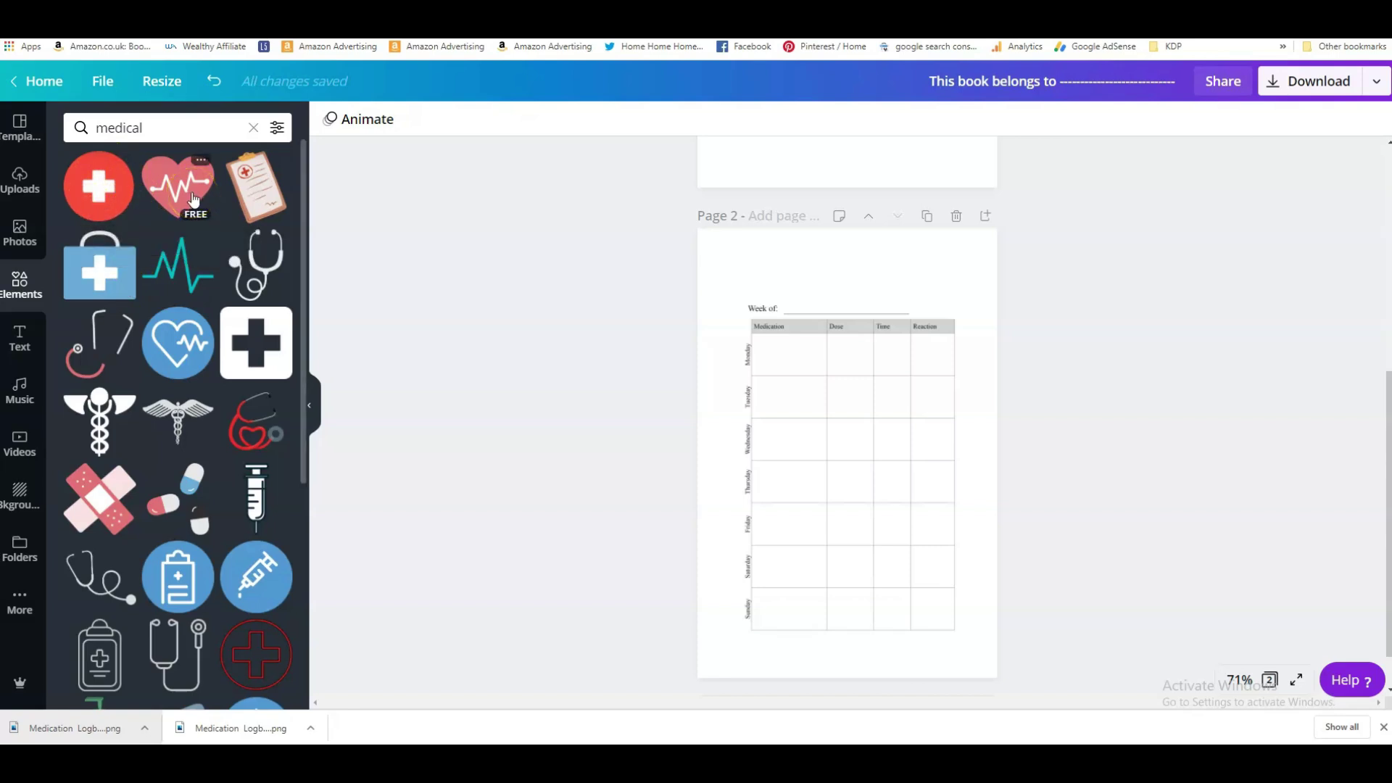
{"action": "left_click", "coordinate": [499, 317]}
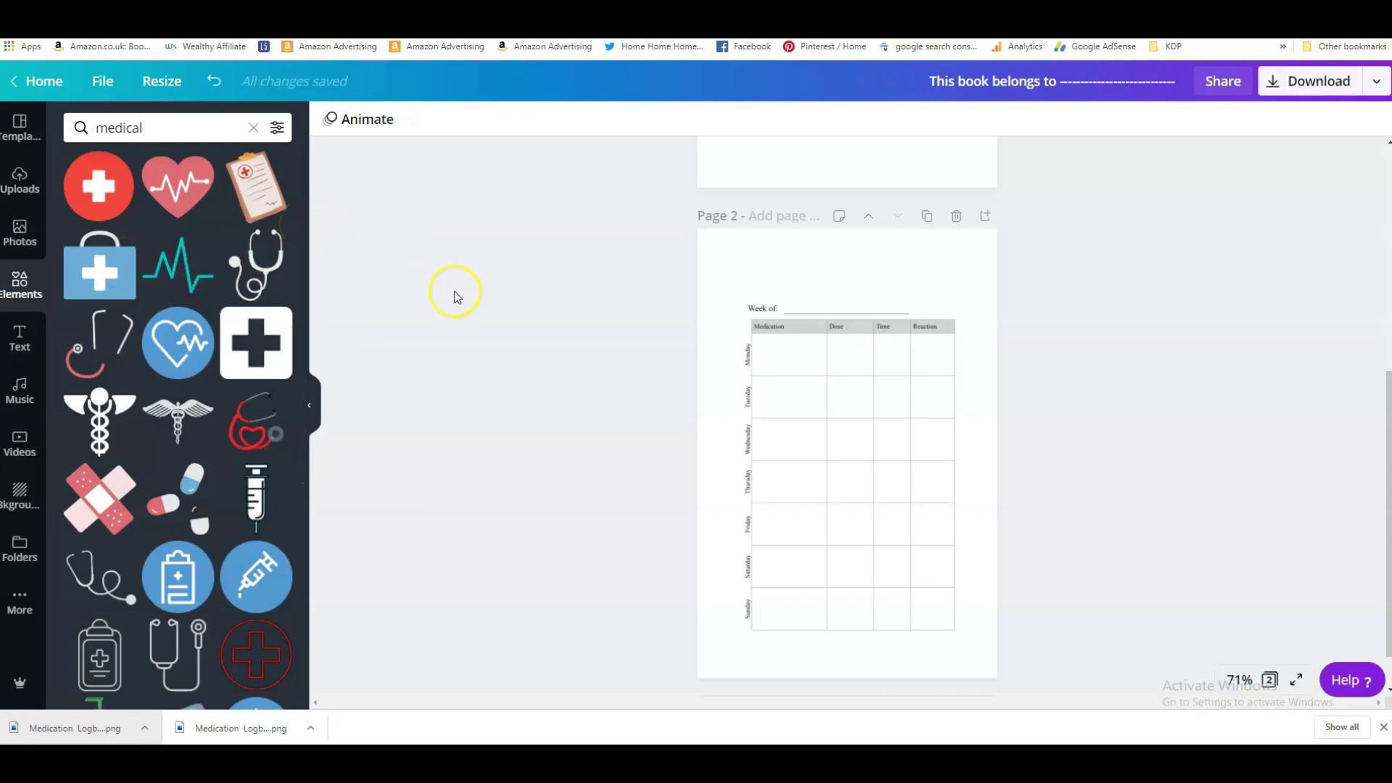
- Add the blue first-aid kit graphic to page 2, shrink it into the space above the table's left end, and recolour its blue area grey
{"action": "left_click", "coordinate": [107, 276]}
{"action": "left_click", "coordinate": [826, 426]}
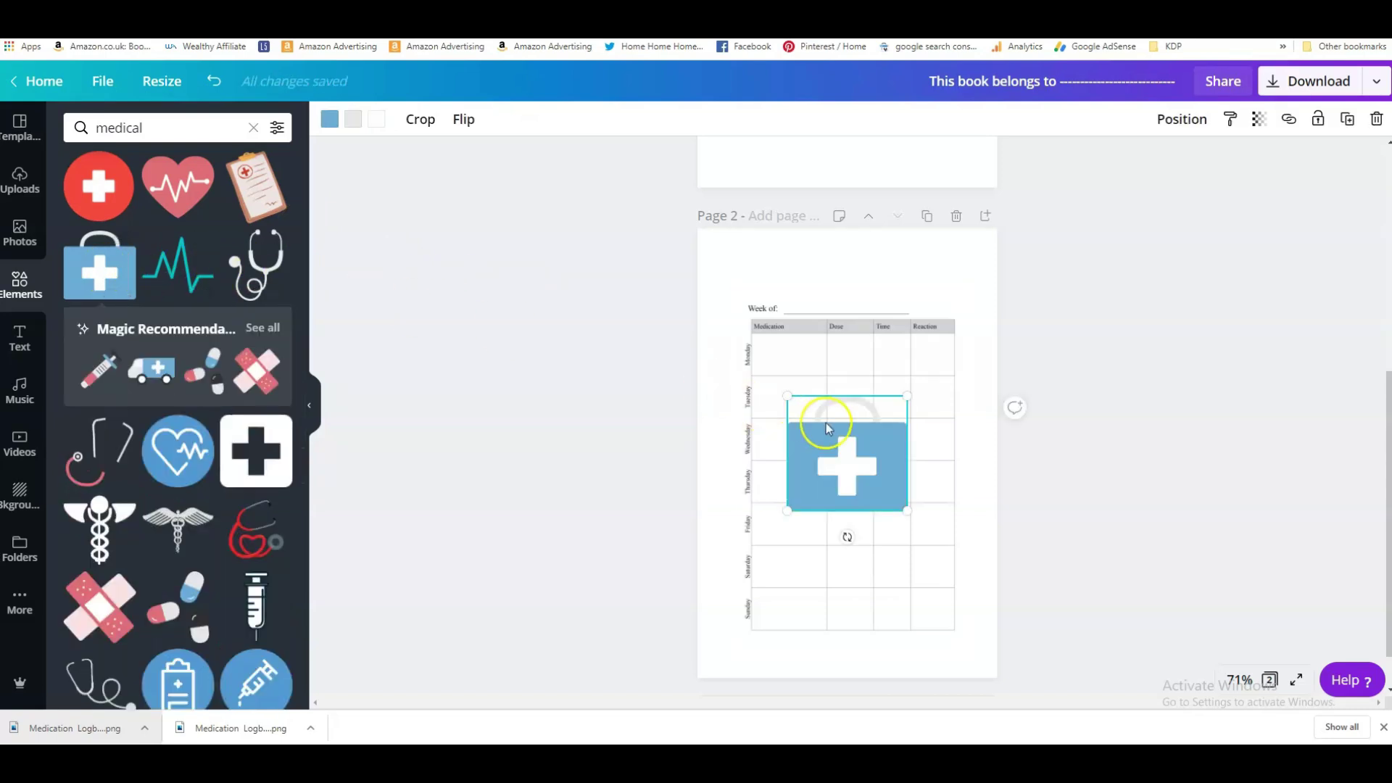
{"action": "left_click_drag", "start_coordinate": [852, 456], "coordinate": [828, 274]}
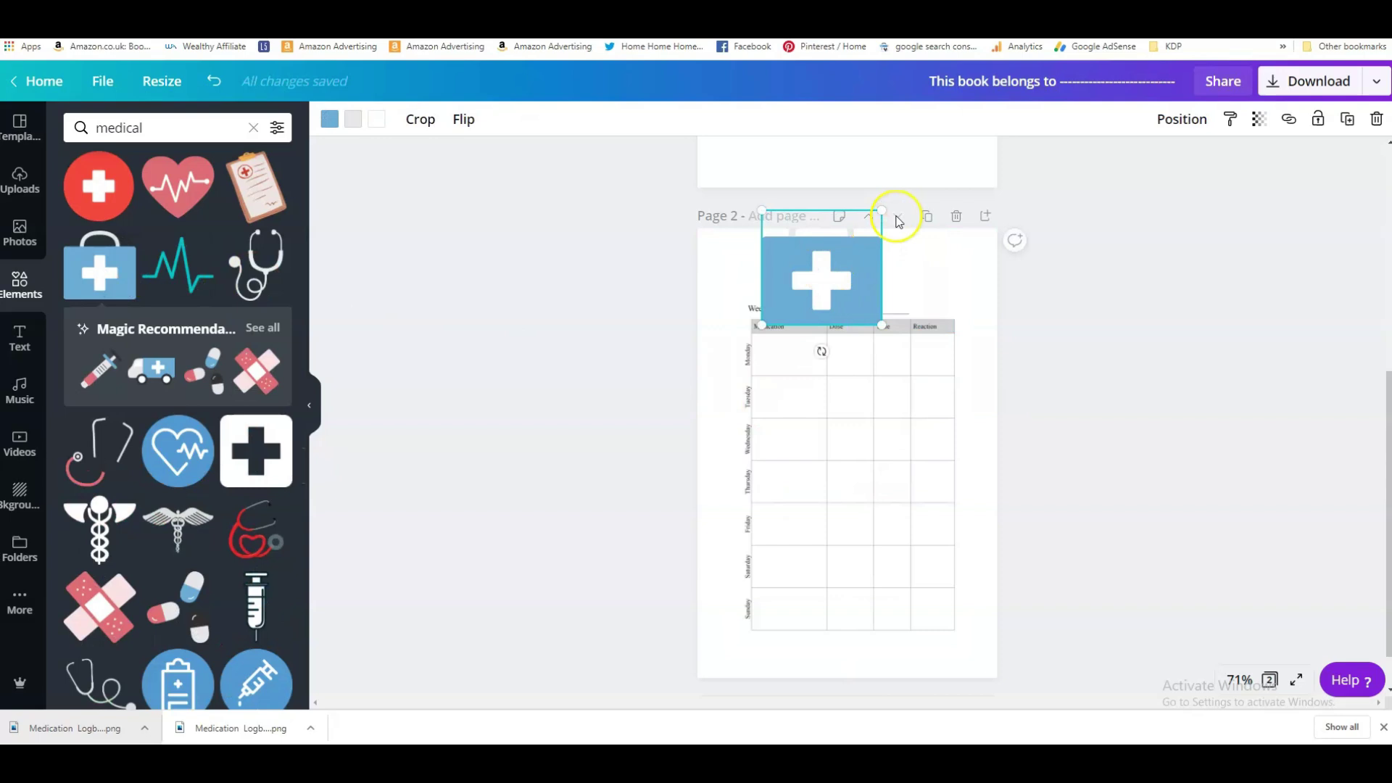
{"action": "left_click_drag", "start_coordinate": [877, 206], "coordinate": [840, 251]}
{"action": "left_click_drag", "start_coordinate": [794, 292], "coordinate": [776, 266]}
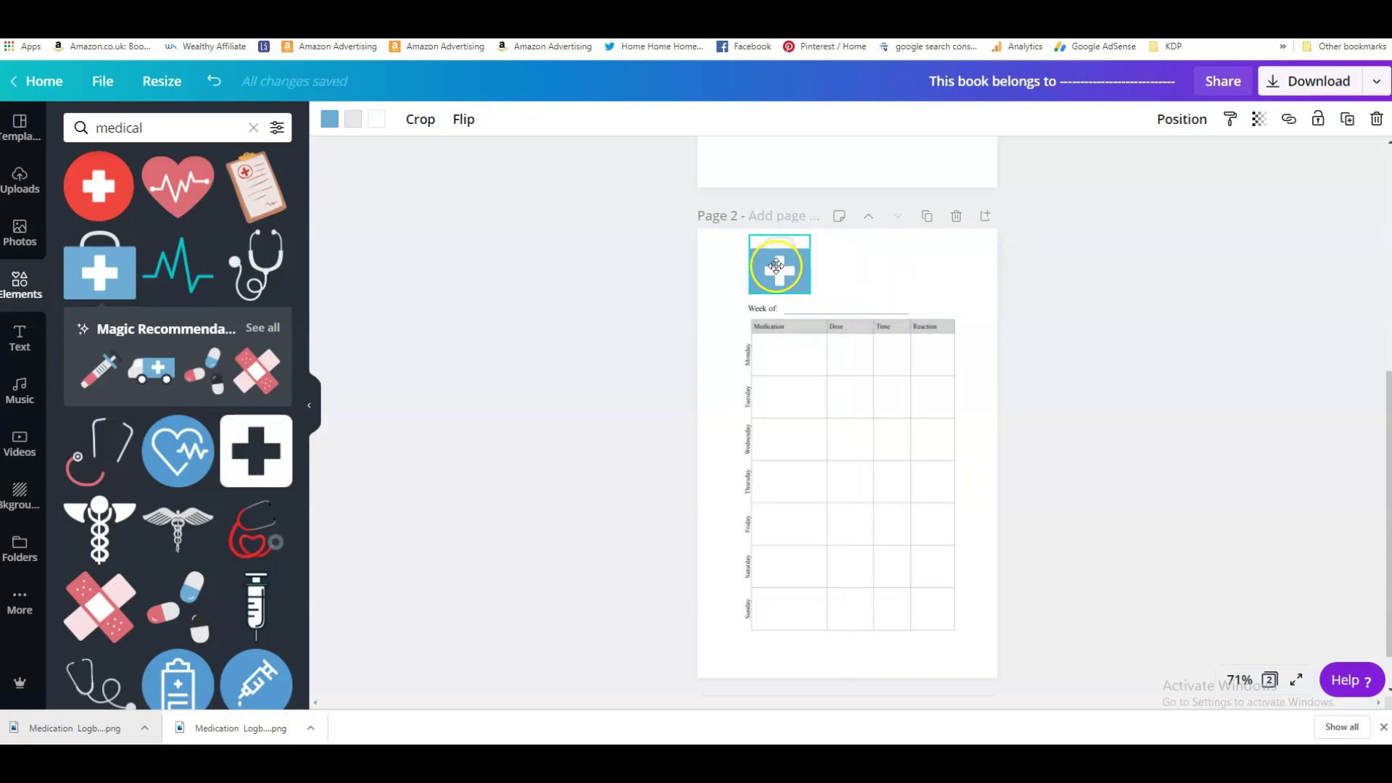
{"action": "left_click", "coordinate": [331, 118]}
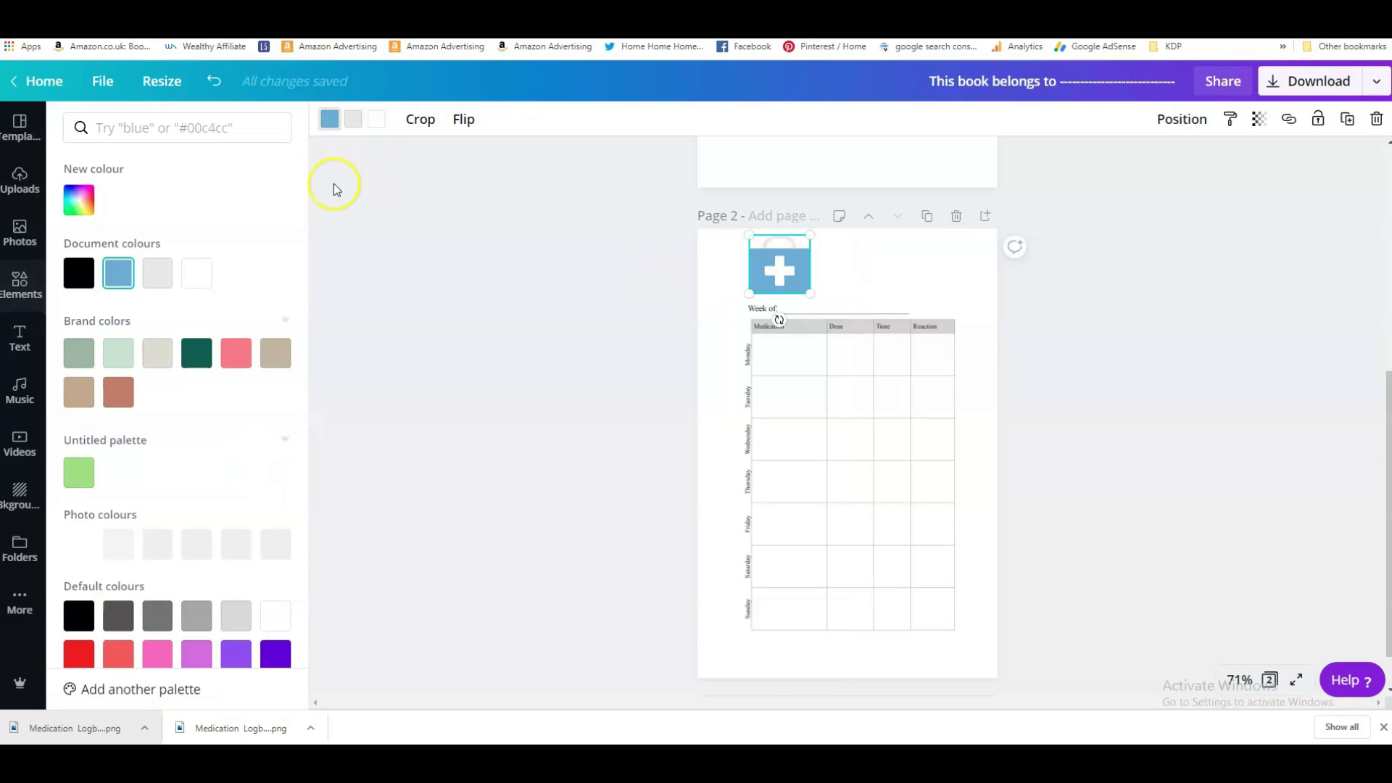
{"action": "left_click", "coordinate": [484, 459]}
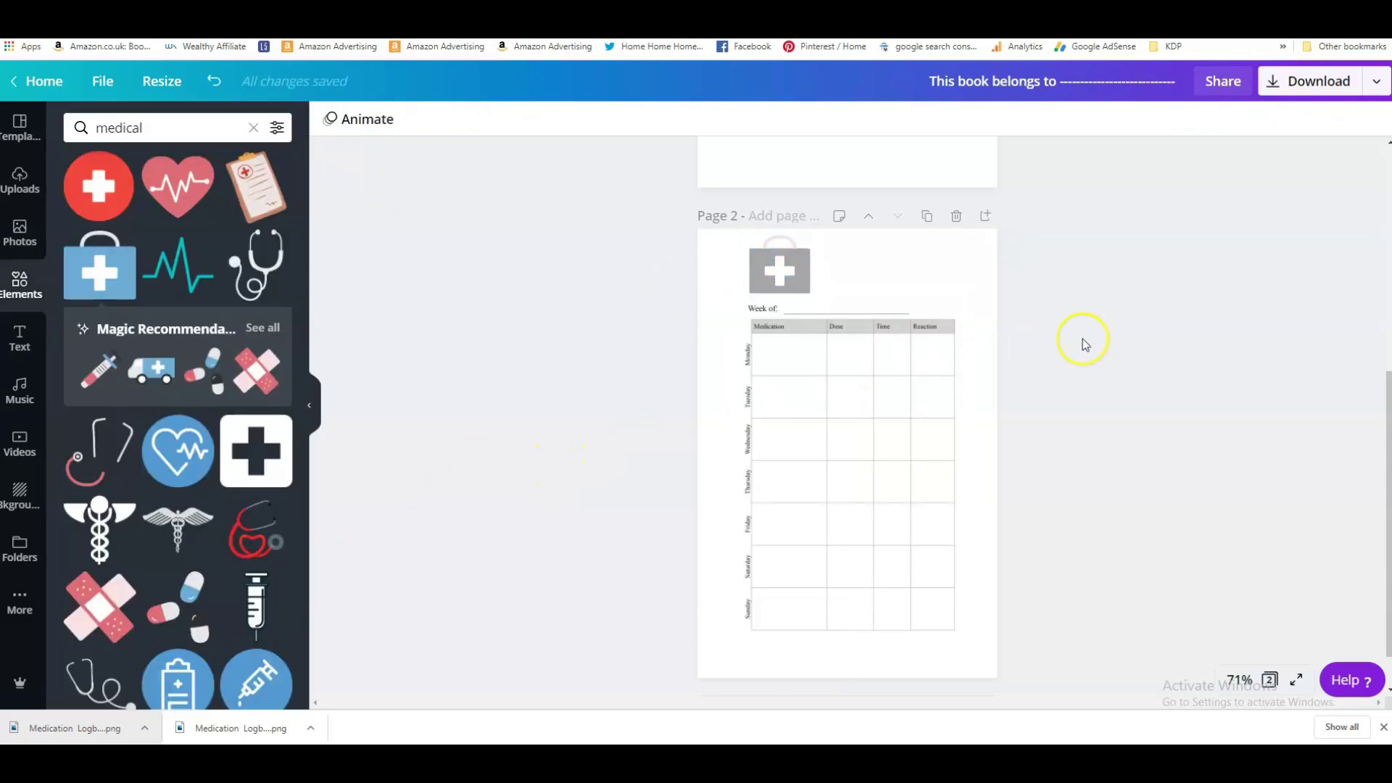
- Try the first-aid kit graphic above the table's right end and centred above the table, and delete it from the page
{"action": "left_click", "coordinate": [788, 271]}
{"action": "left_click_drag", "start_coordinate": [789, 273], "coordinate": [929, 272]}
{"action": "left_click", "coordinate": [1199, 368]}
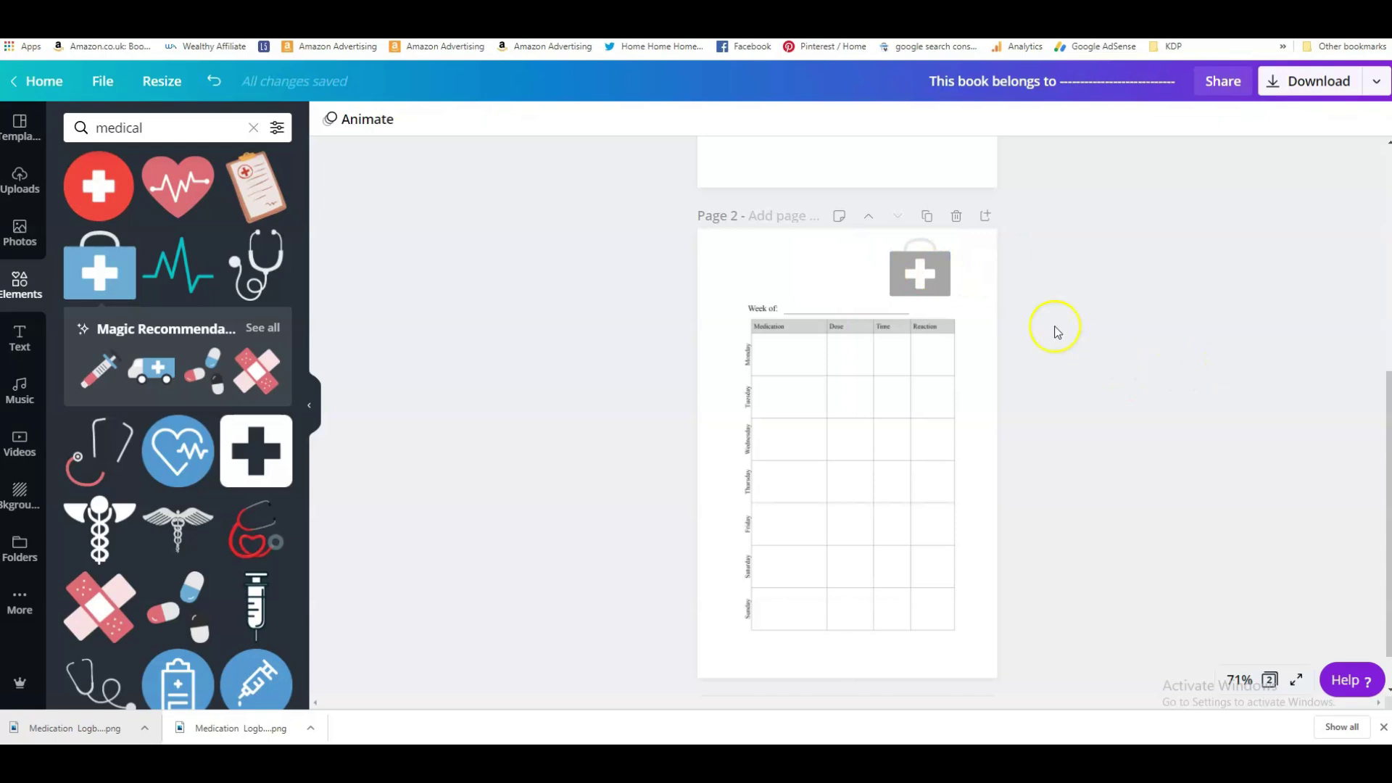
{"action": "left_click", "coordinate": [928, 281]}
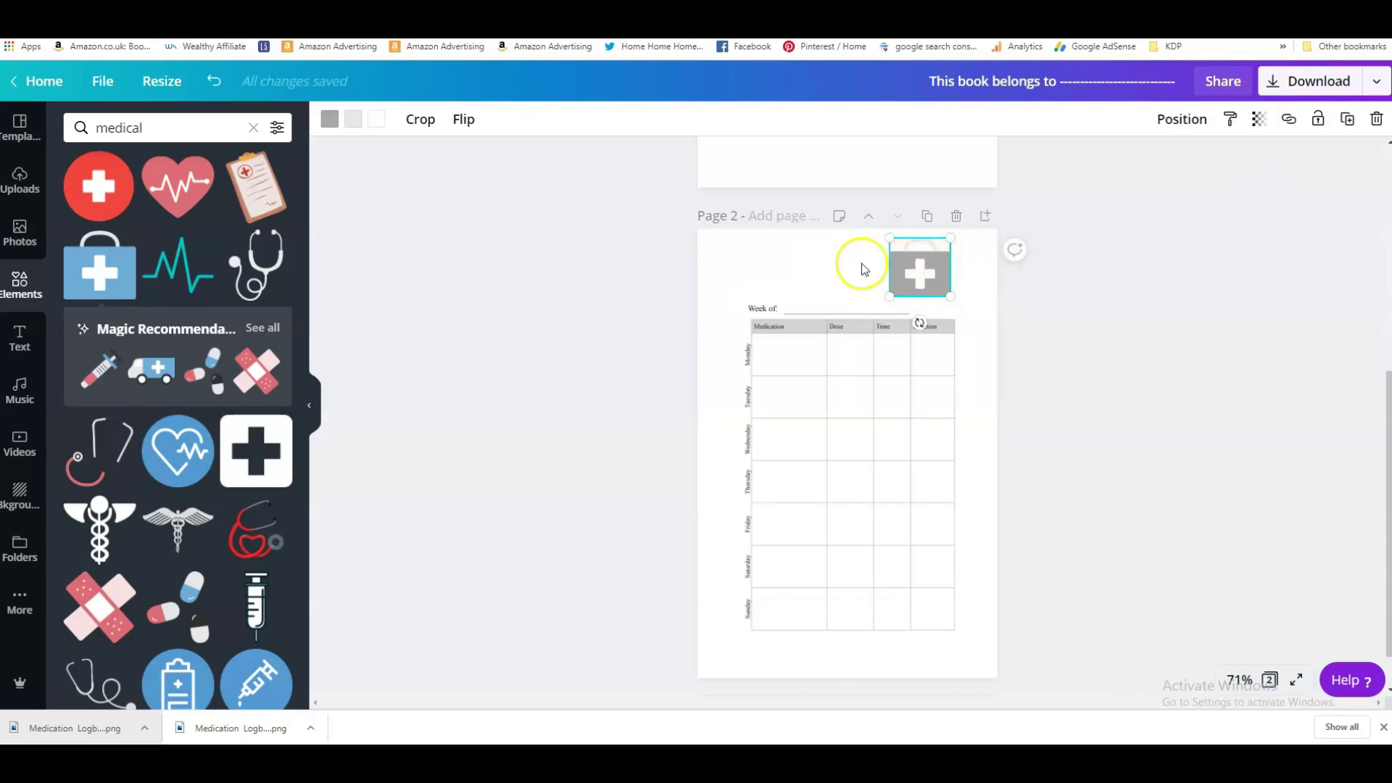
{"action": "left_click_drag", "start_coordinate": [909, 270], "coordinate": [839, 280]}
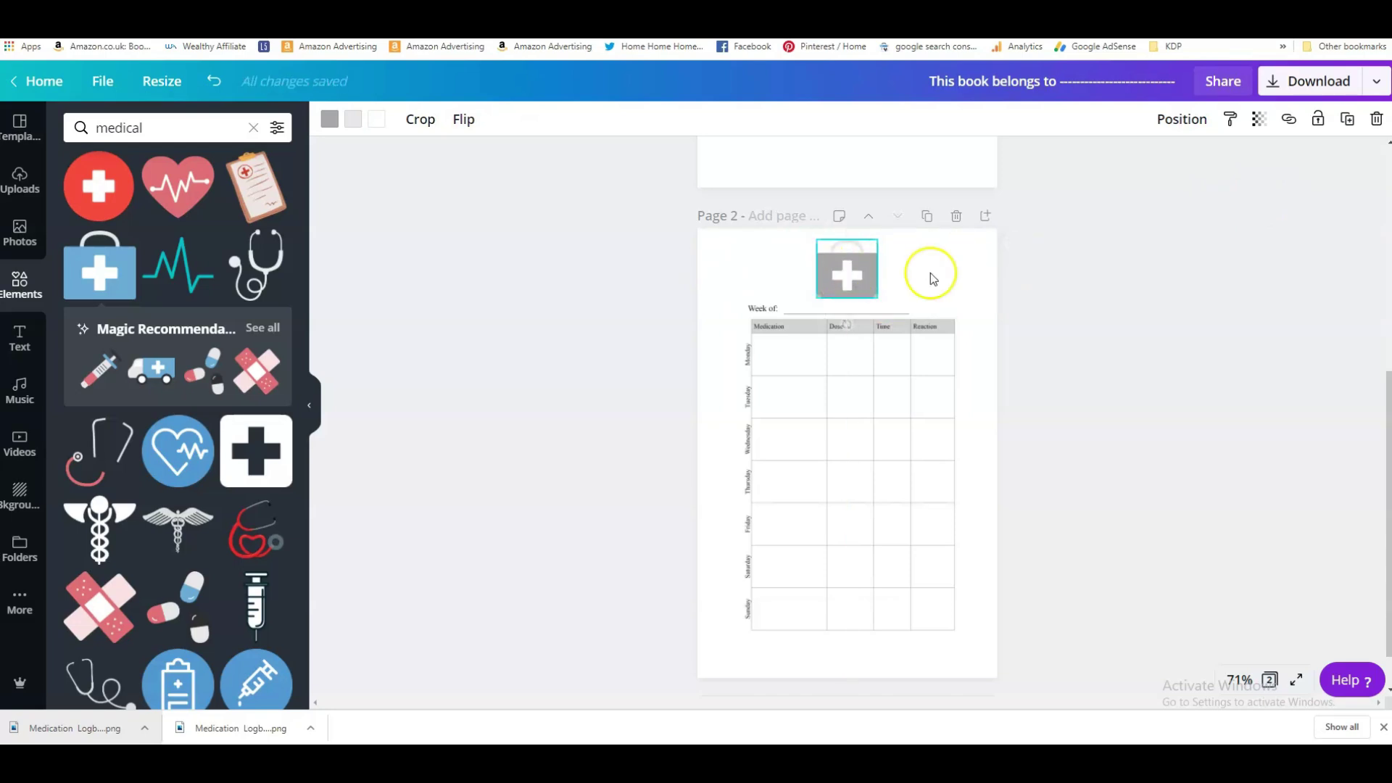
{"action": "left_click", "coordinate": [1098, 293]}
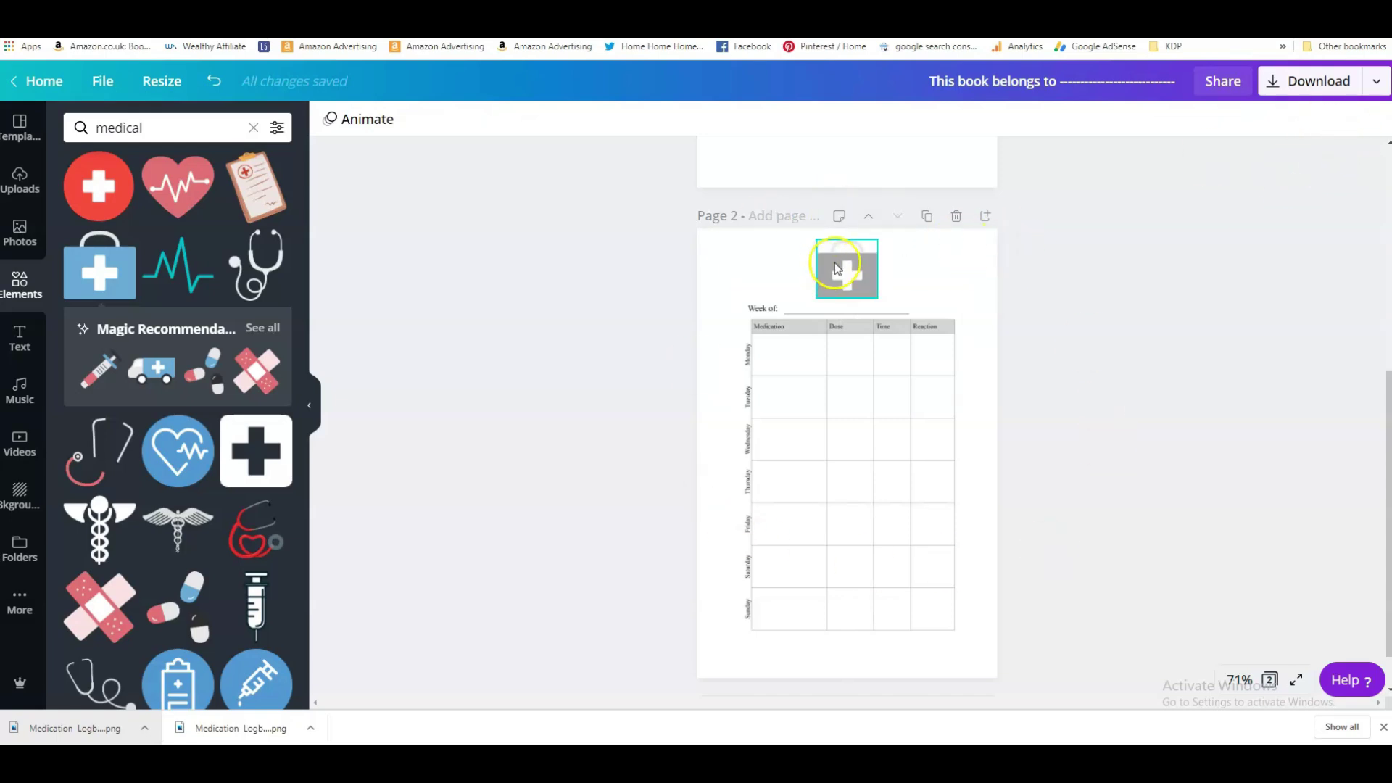
{"action": "left_click_drag", "start_coordinate": [834, 263], "coordinate": [836, 262]}
{"action": "left_click", "coordinate": [1377, 119]}
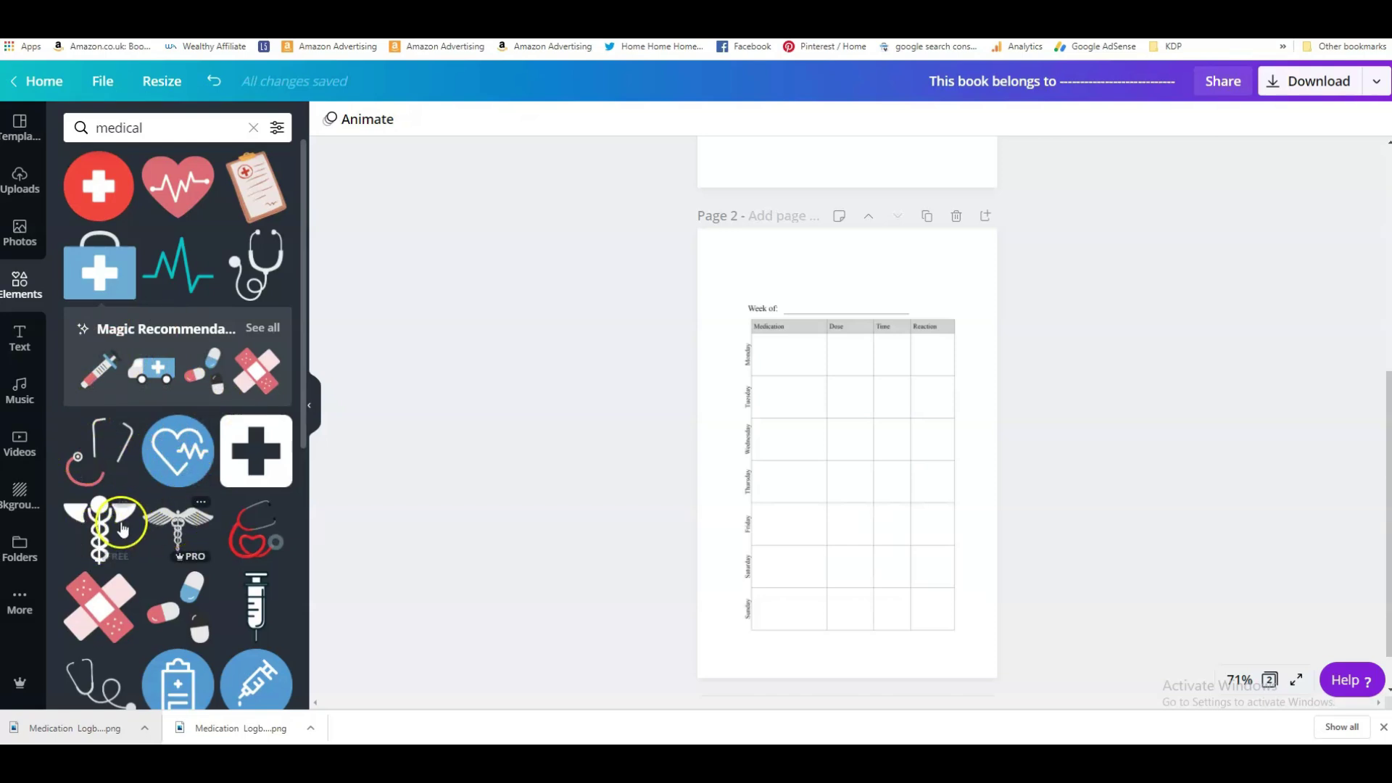
- Add the winged caduceus graphic to page 2, recolour it grey, and place it small and centred above the table
{"action": "left_click_drag", "start_coordinate": [101, 528], "coordinate": [847, 453]}
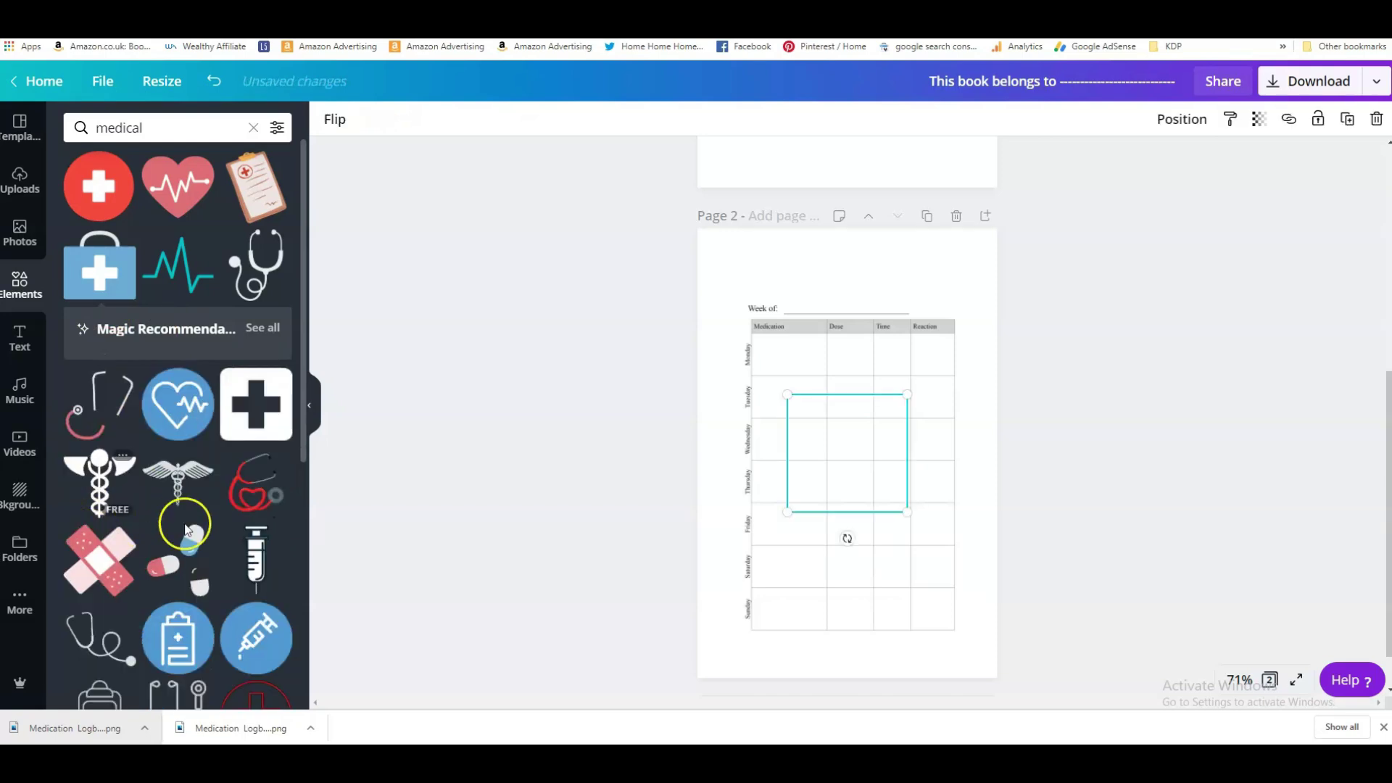
{"action": "left_click_drag", "start_coordinate": [808, 504], "coordinate": [847, 280]}
{"action": "left_click", "coordinate": [329, 119]}
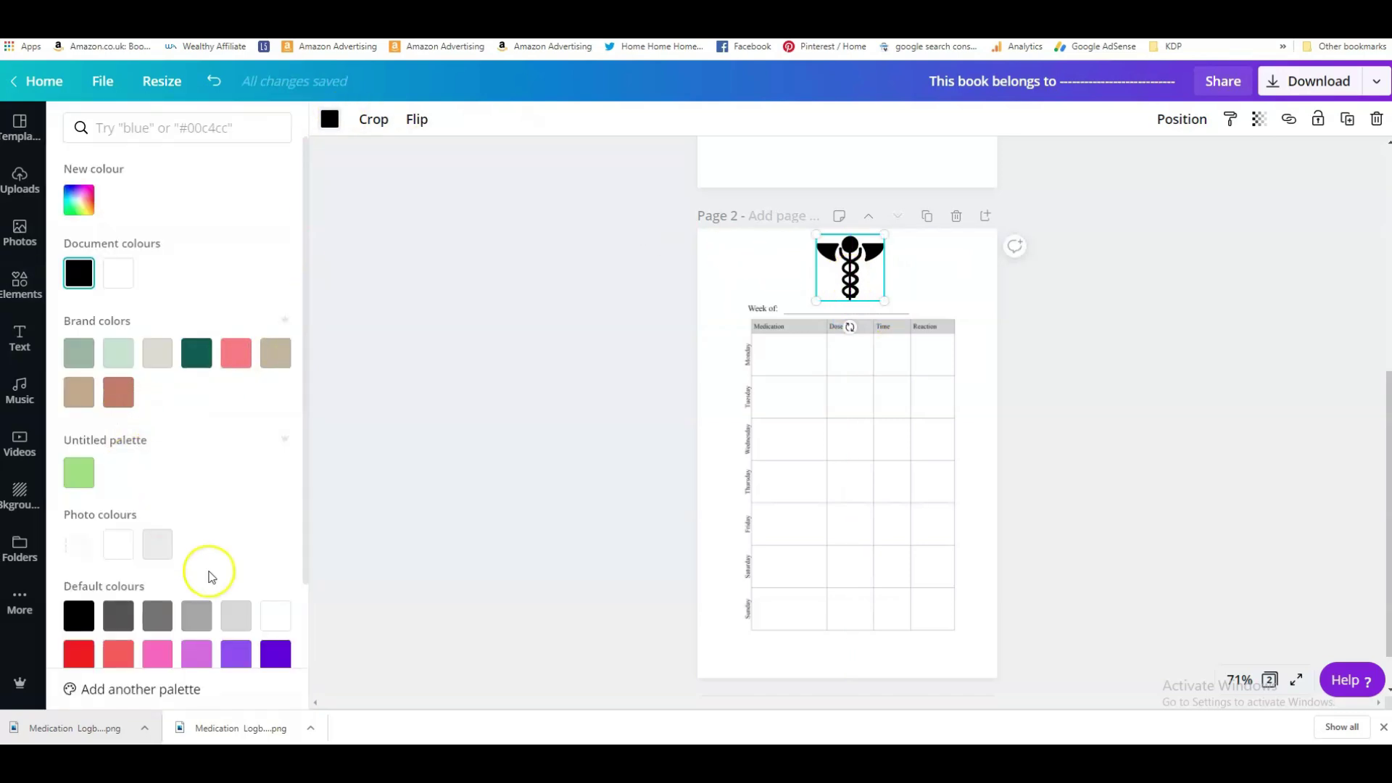
{"action": "left_click", "coordinate": [196, 616]}
{"action": "left_click", "coordinate": [559, 373]}
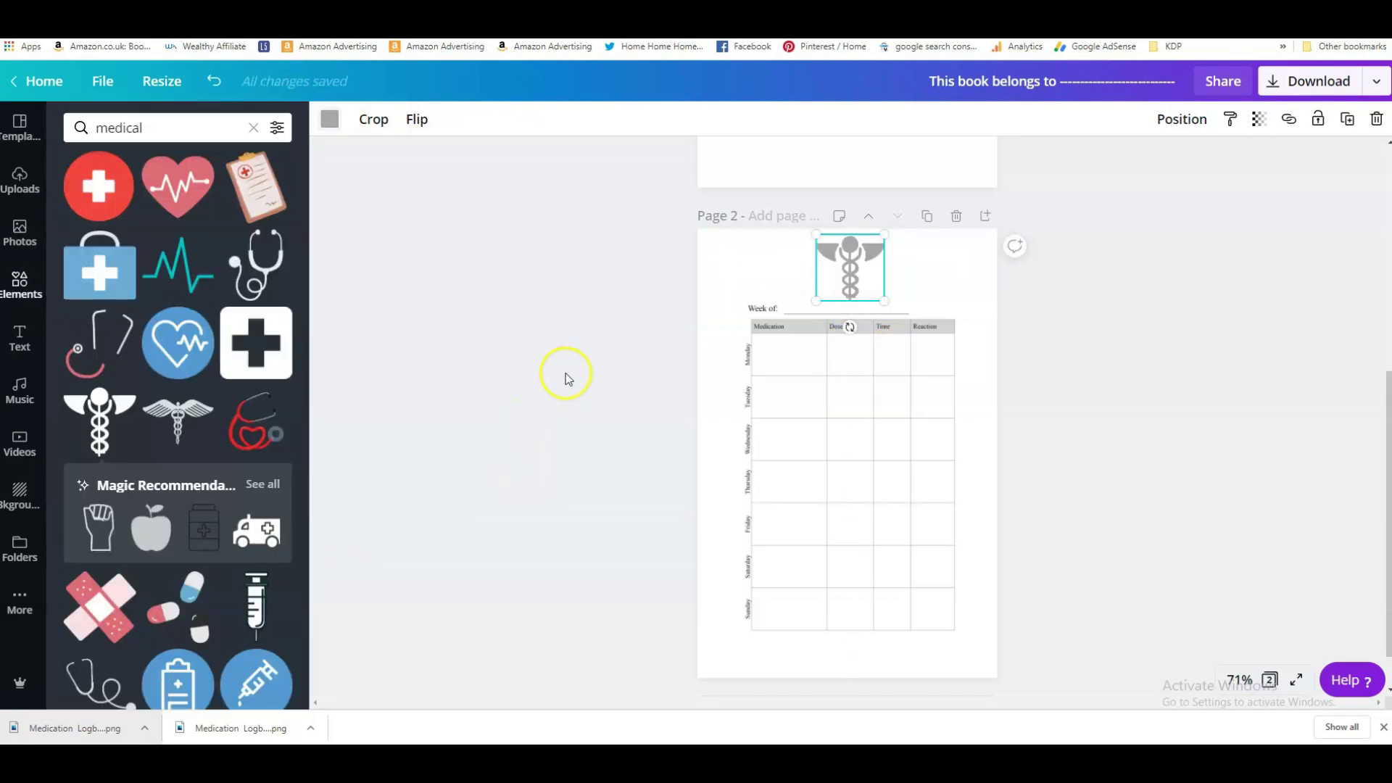
{"action": "left_click", "coordinate": [981, 355]}
{"action": "left_click_drag", "start_coordinate": [868, 266], "coordinate": [841, 275]}
{"action": "left_click", "coordinate": [1108, 316]}
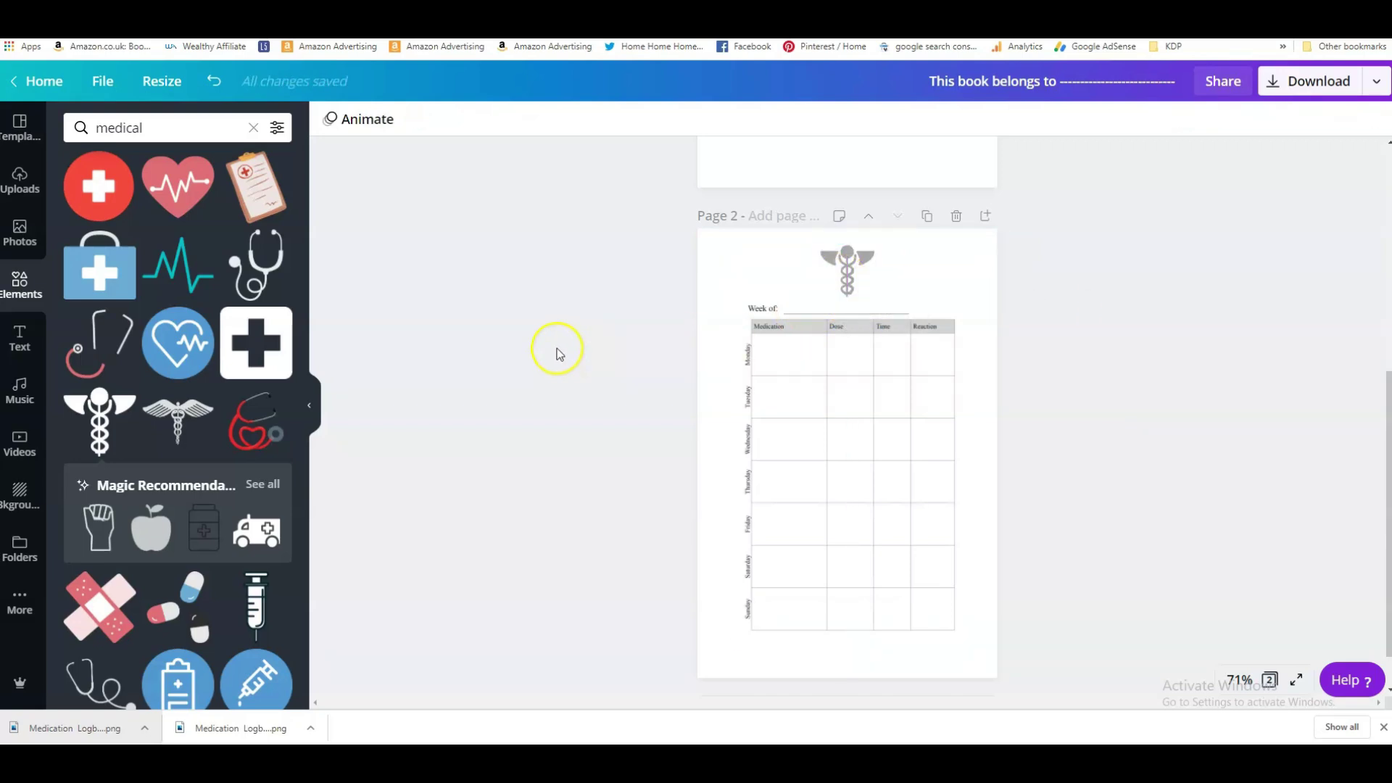
- Delete the caduceus graphic above the medication table
{"action": "left_click", "coordinate": [762, 326]}
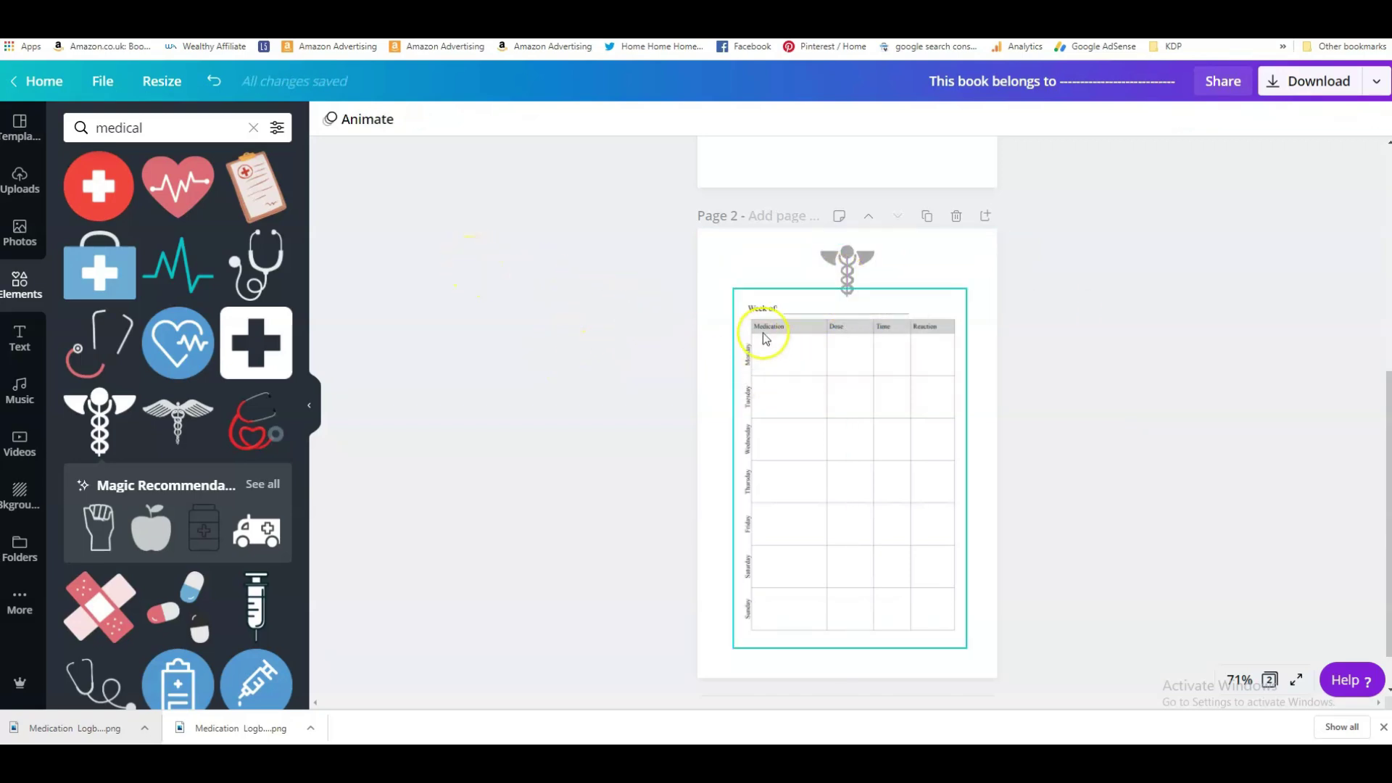
{"action": "left_click", "coordinate": [837, 270]}
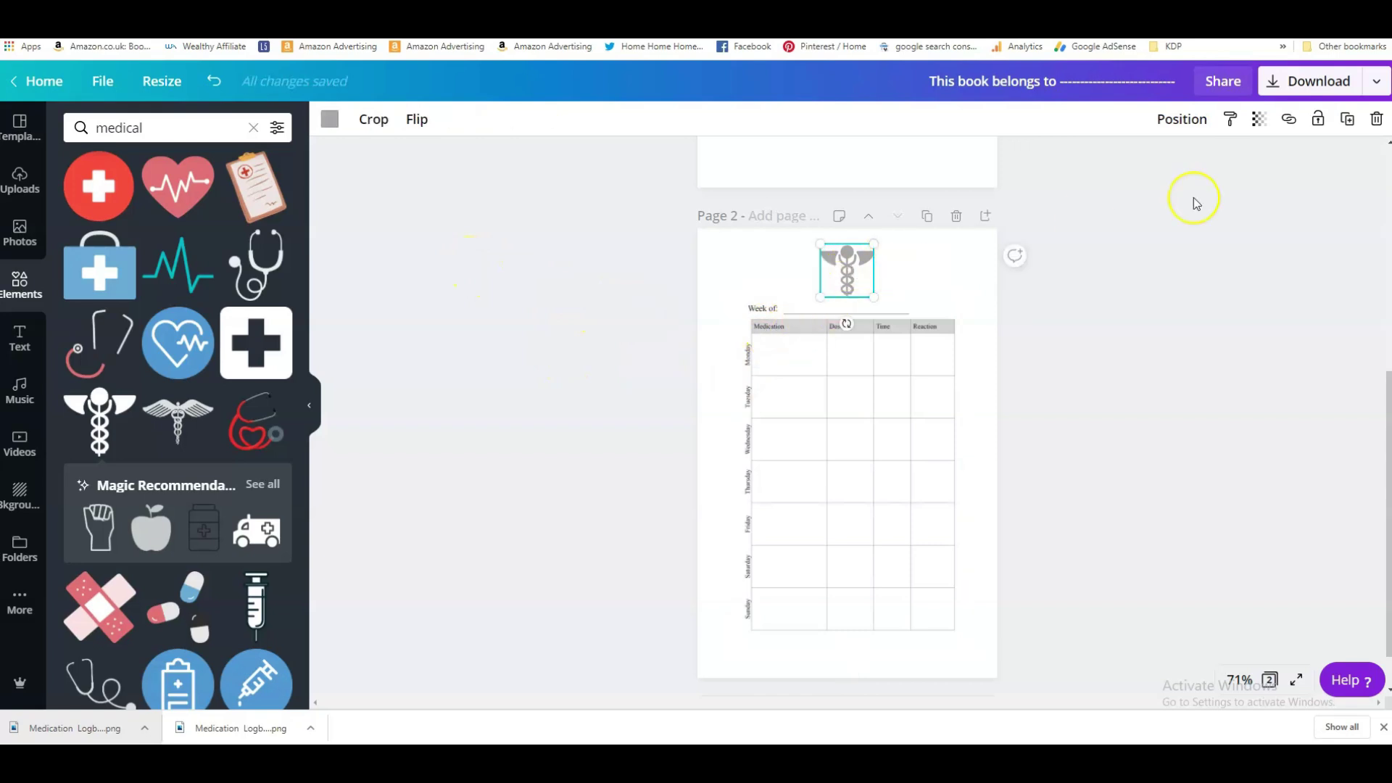
{"action": "left_click", "coordinate": [1375, 124]}
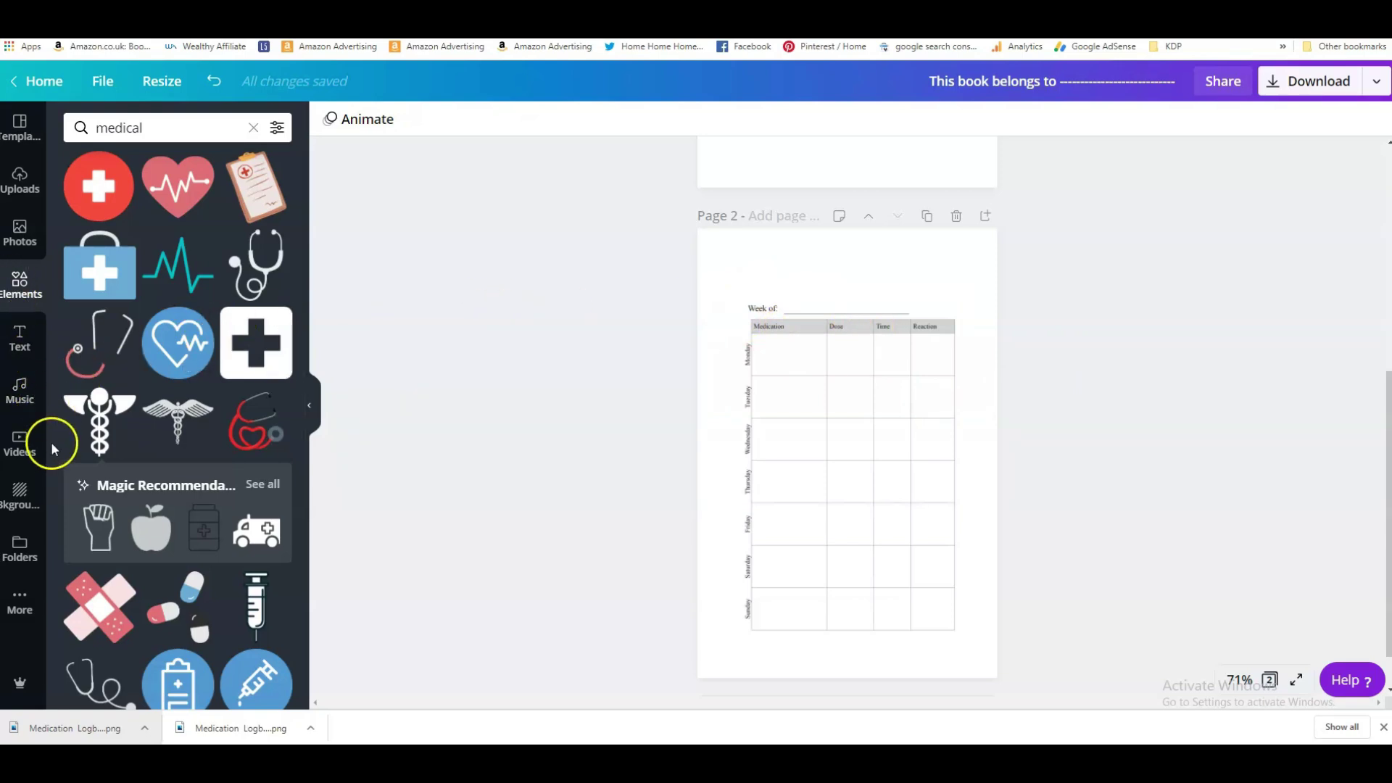
- Add a square to page 2 and reshape it into a band covering the "Week of" line and the table's header row
{"action": "left_click", "coordinate": [21, 279]}
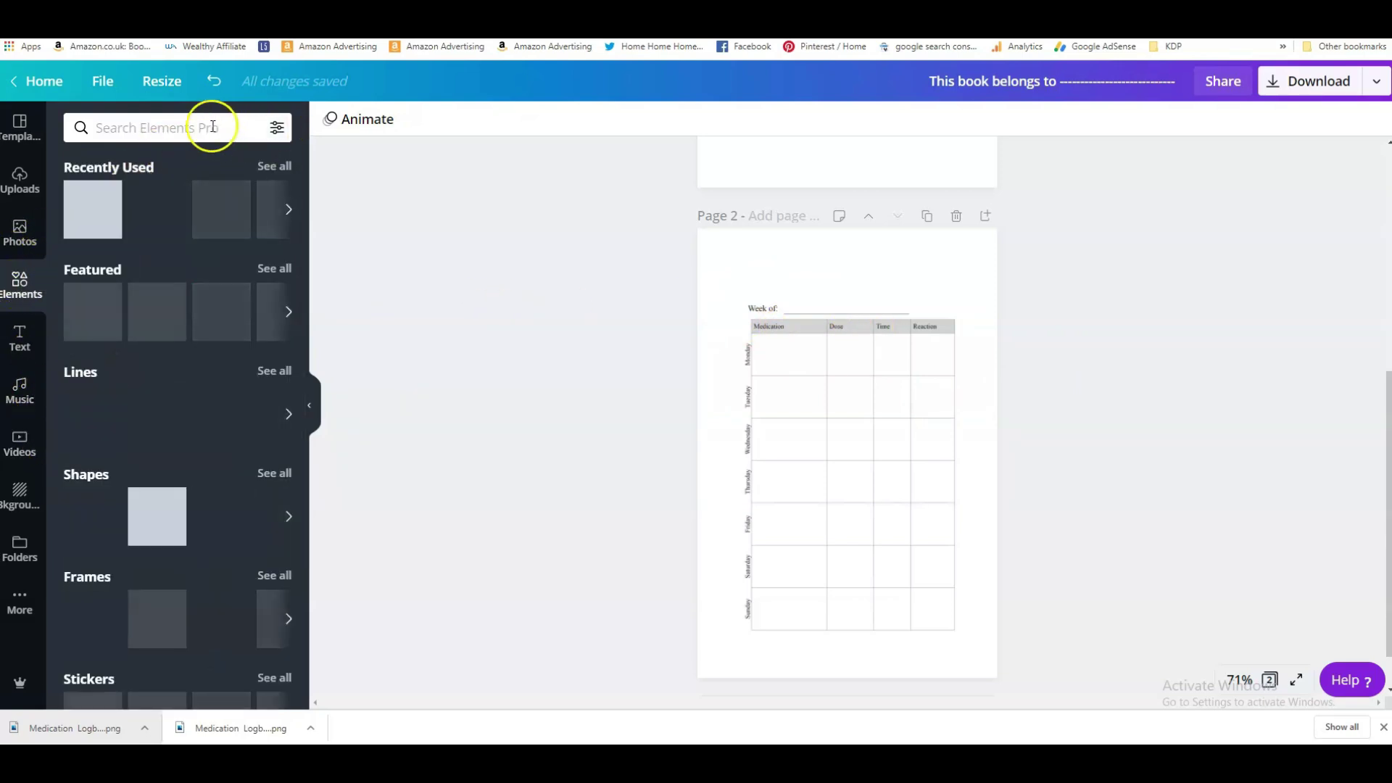
{"action": "left_click", "coordinate": [85, 214]}
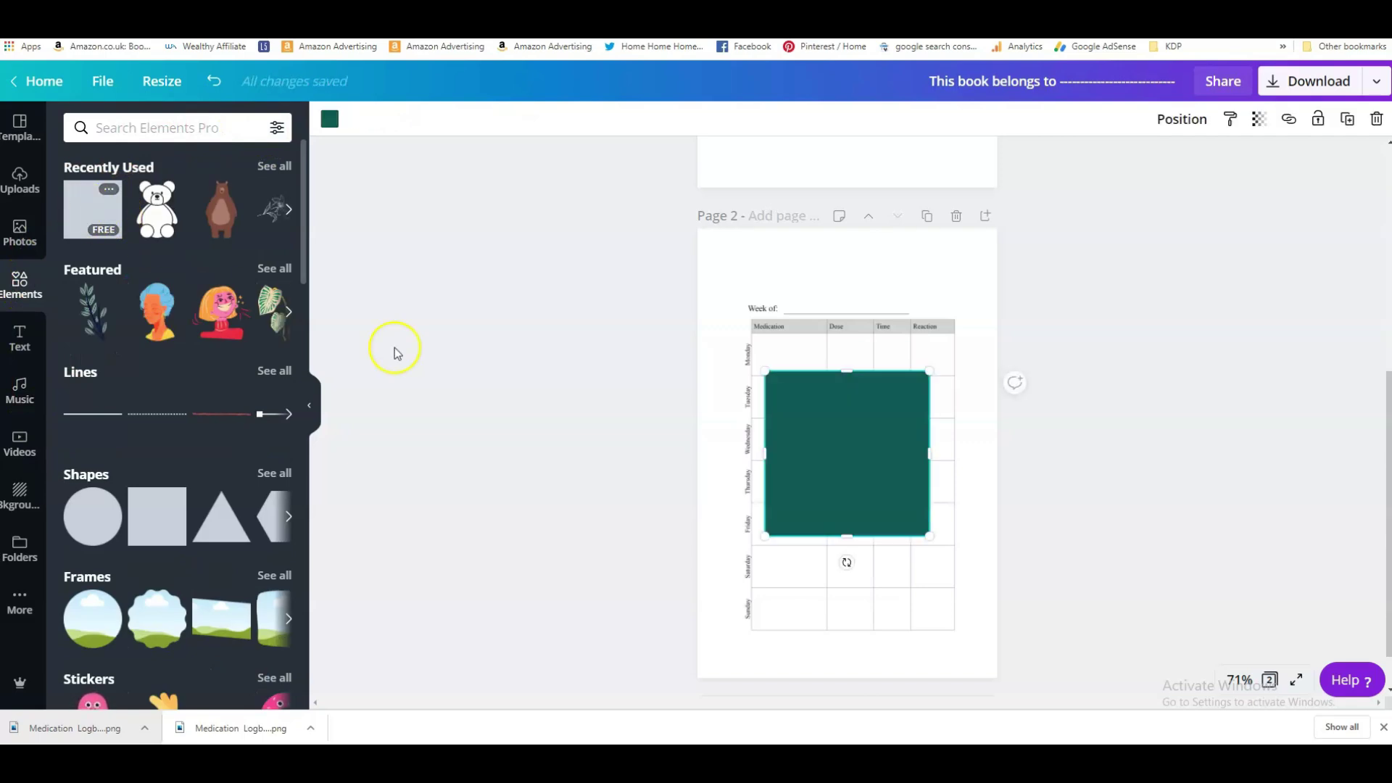
{"action": "left_click_drag", "start_coordinate": [854, 525], "coordinate": [851, 293]}
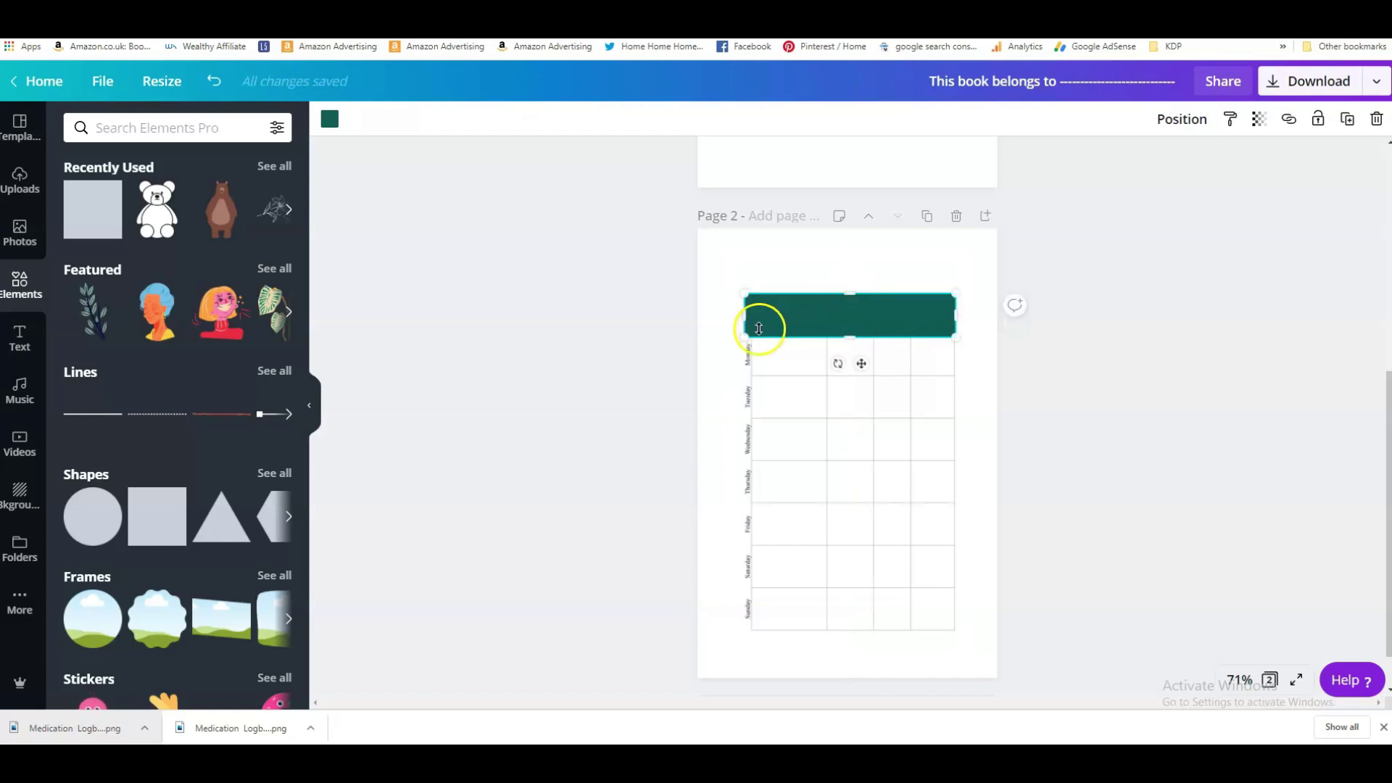
- Colour the band over the table header white, and remove it from the page to uncover the header
{"action": "left_click", "coordinate": [319, 138]}
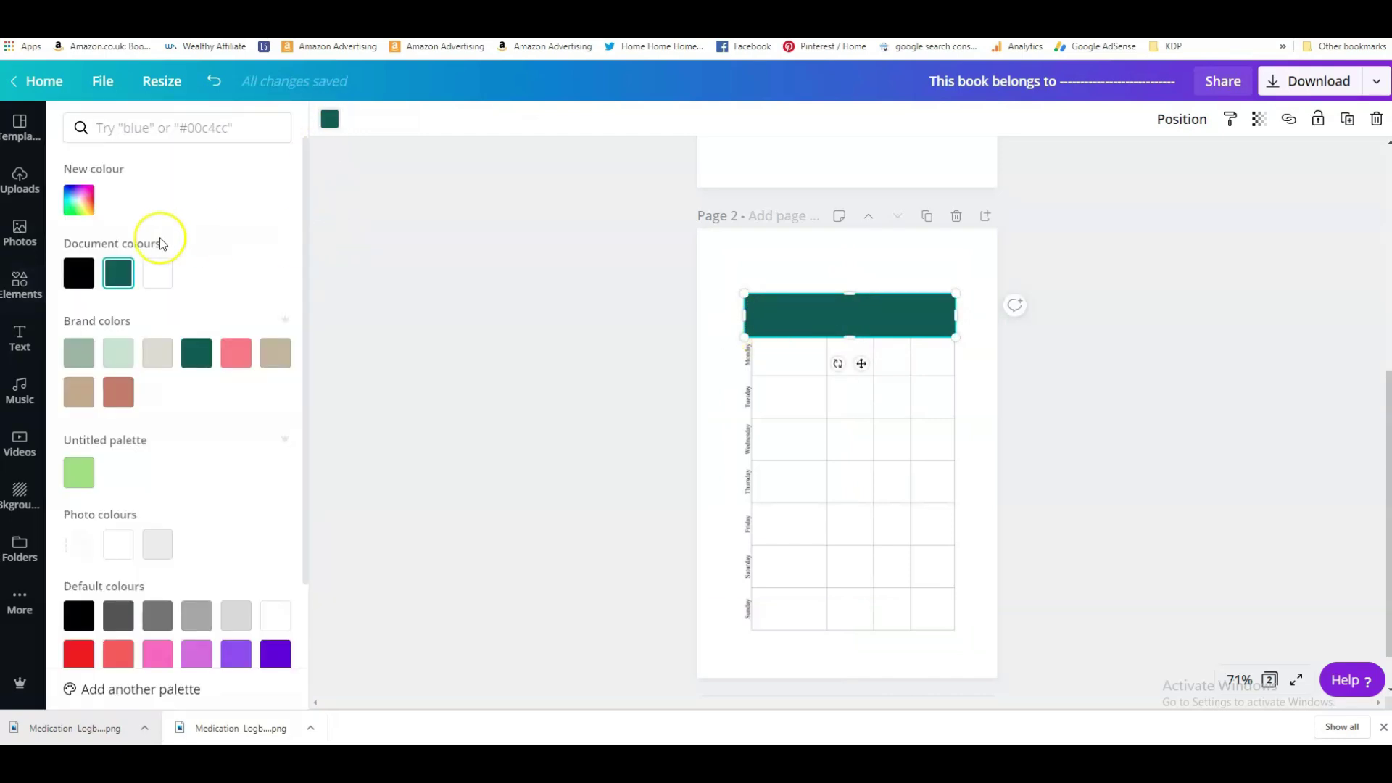
{"action": "left_click", "coordinate": [156, 273]}
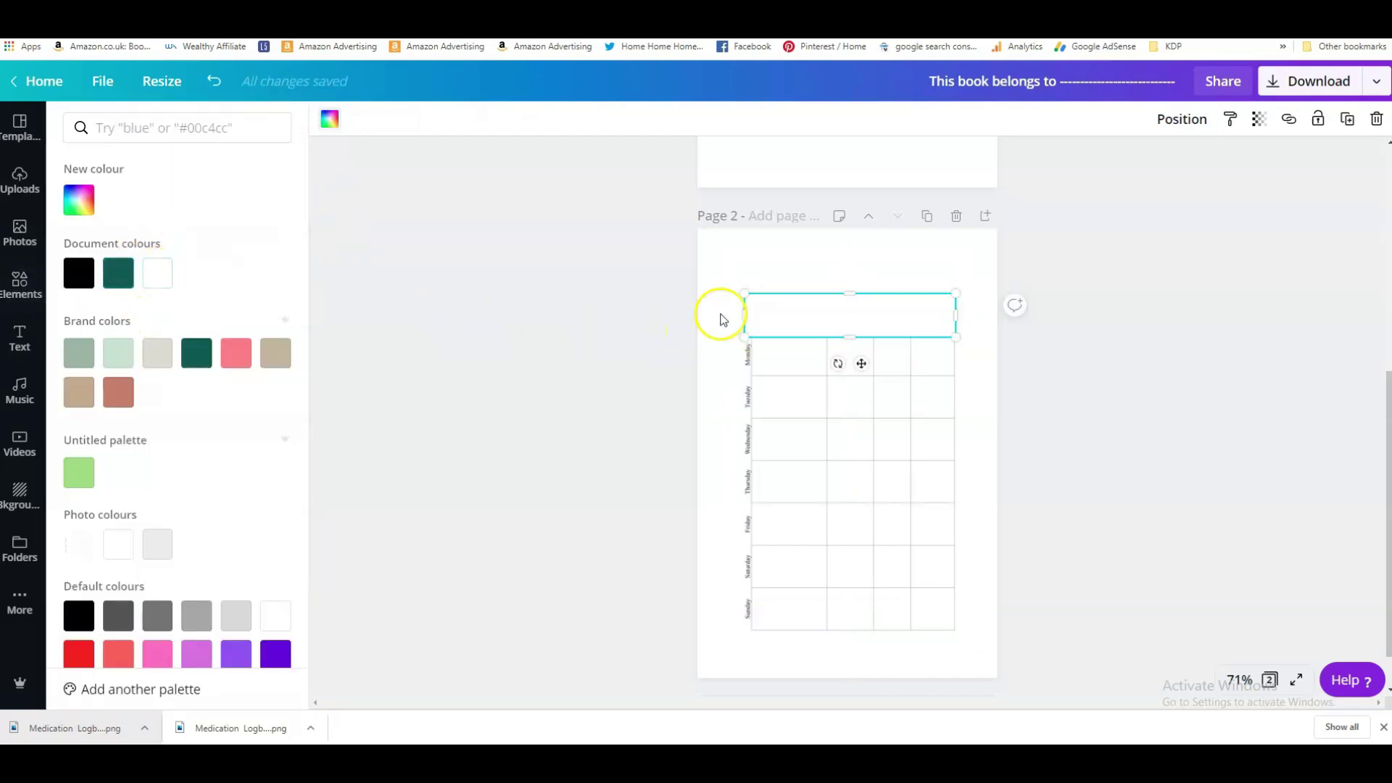
{"action": "key", "text": "Escape"}
{"action": "left_click", "coordinate": [712, 420]}
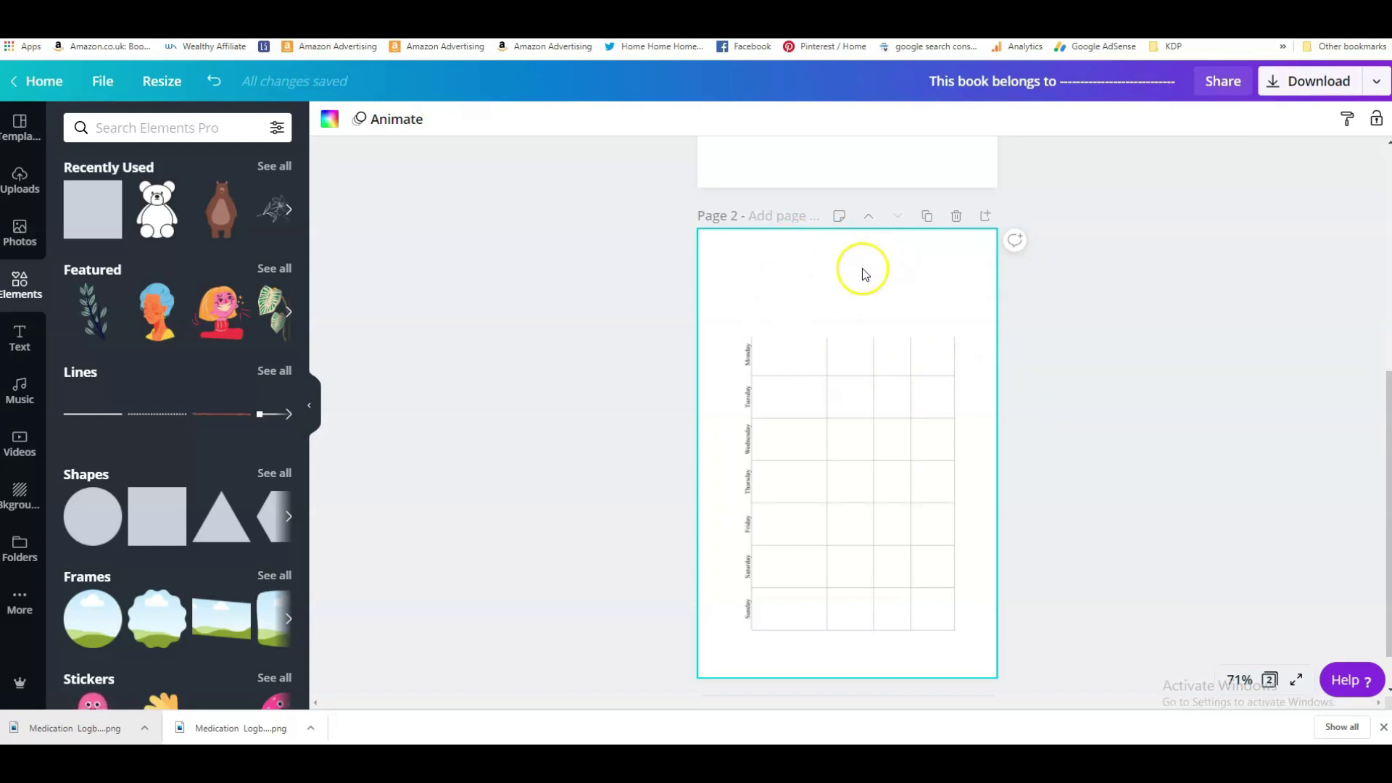
{"action": "left_click_drag", "start_coordinate": [906, 324], "coordinate": [1276, 319]}
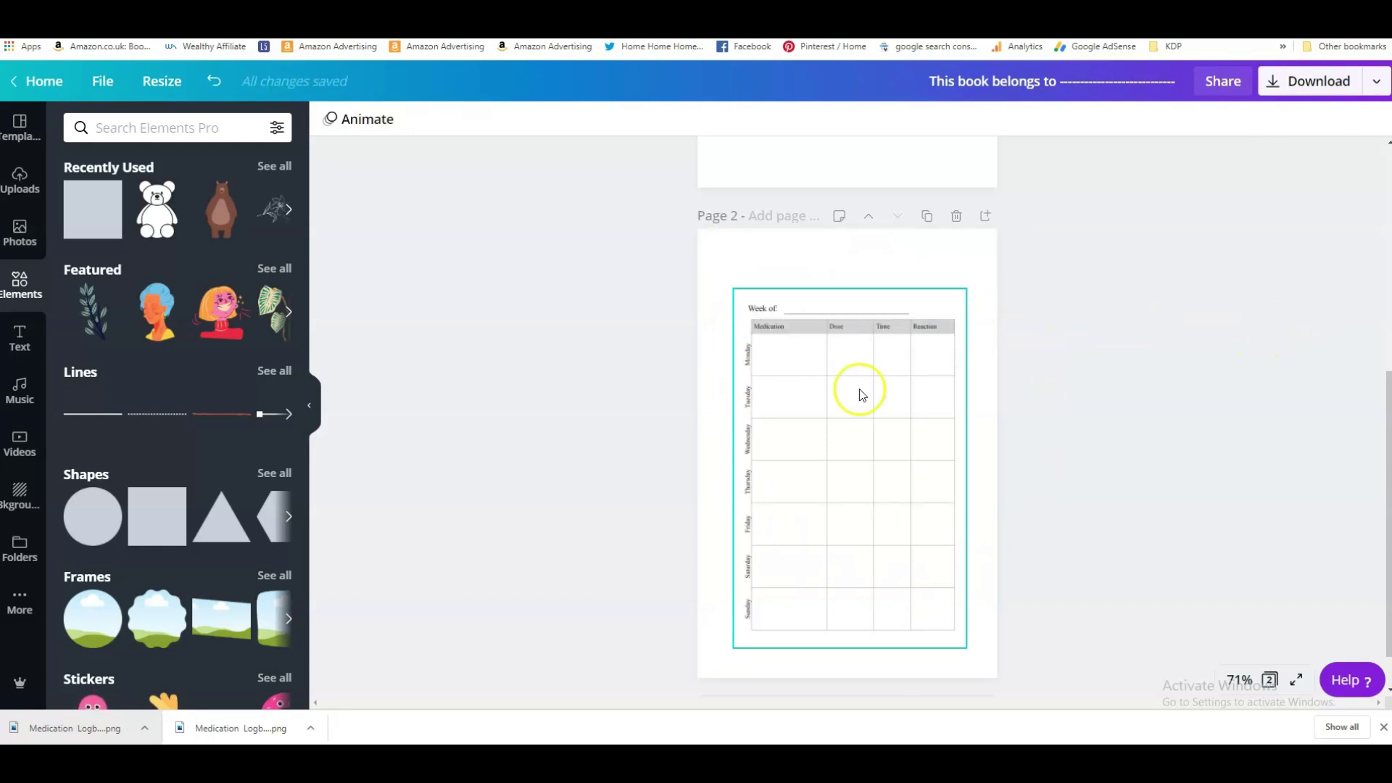
- Add a third page, insert the uploaded "Today I felt" table image, enlarge it, and position it near the page's lower edge
{"action": "scroll", "coordinate": [610, 471], "scroll_direction": "down", "scroll_amount": 1}
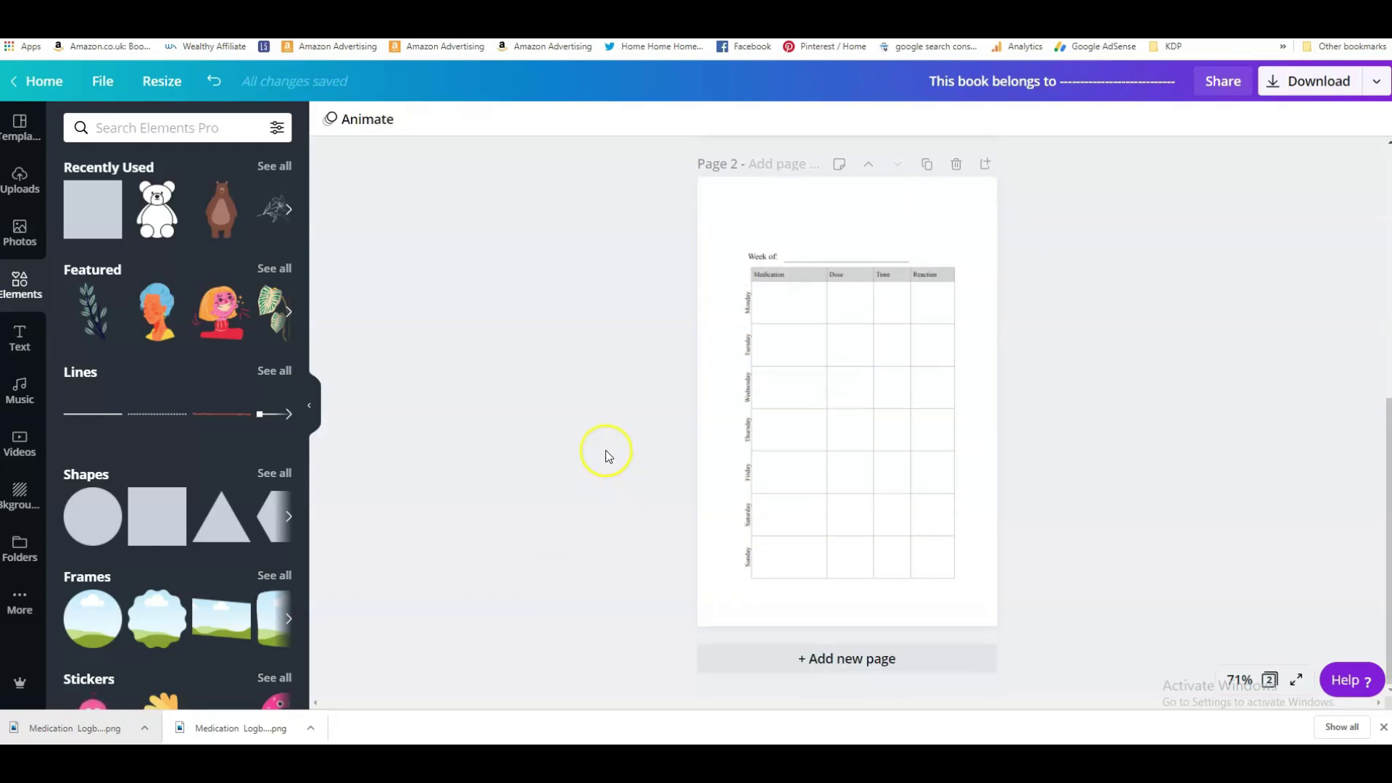
{"action": "left_click", "coordinate": [792, 659]}
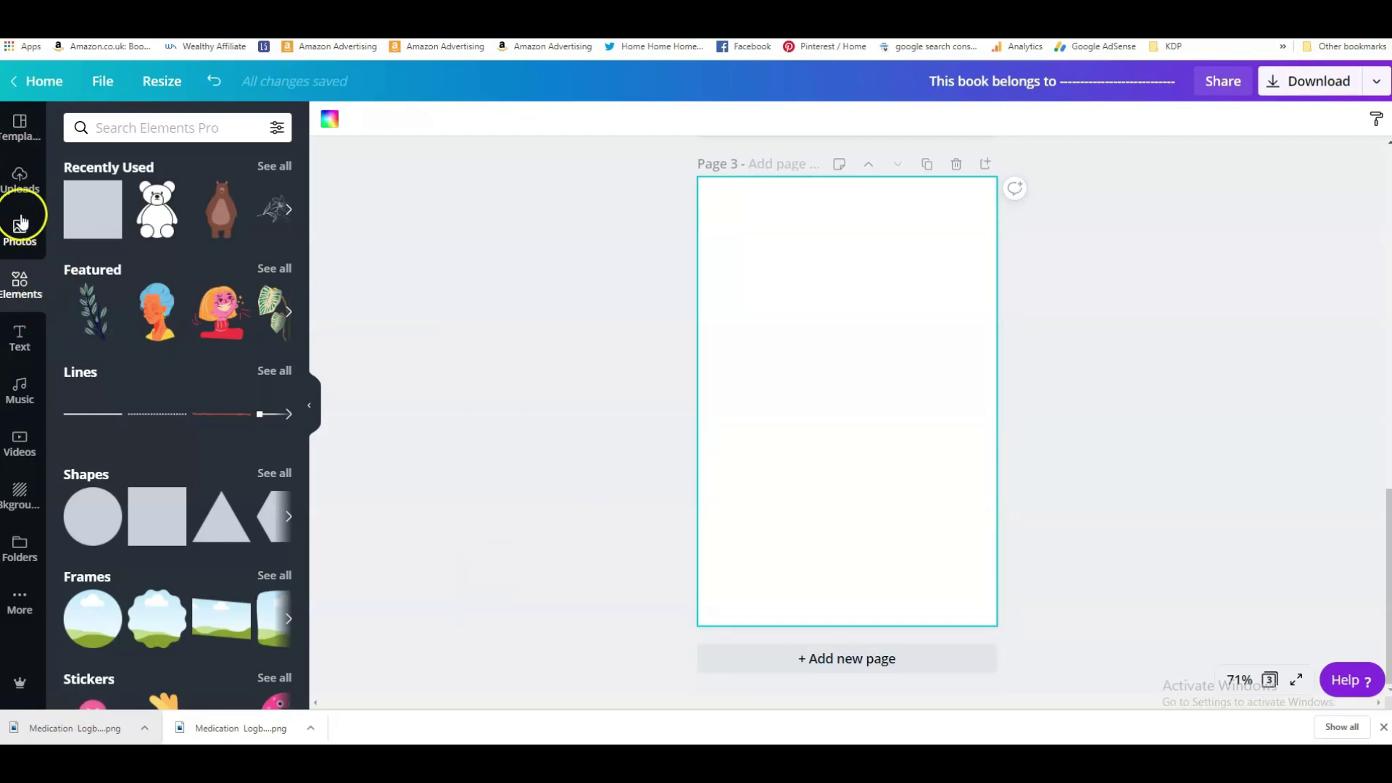
{"action": "left_click", "coordinate": [19, 181]}
{"action": "left_click", "coordinate": [78, 245]}
{"action": "left_click_drag", "start_coordinate": [954, 243], "coordinate": [977, 206]}
{"action": "left_click_drag", "start_coordinate": [738, 562], "coordinate": [715, 601]}
{"action": "left_click_drag", "start_coordinate": [899, 447], "coordinate": [899, 451]}
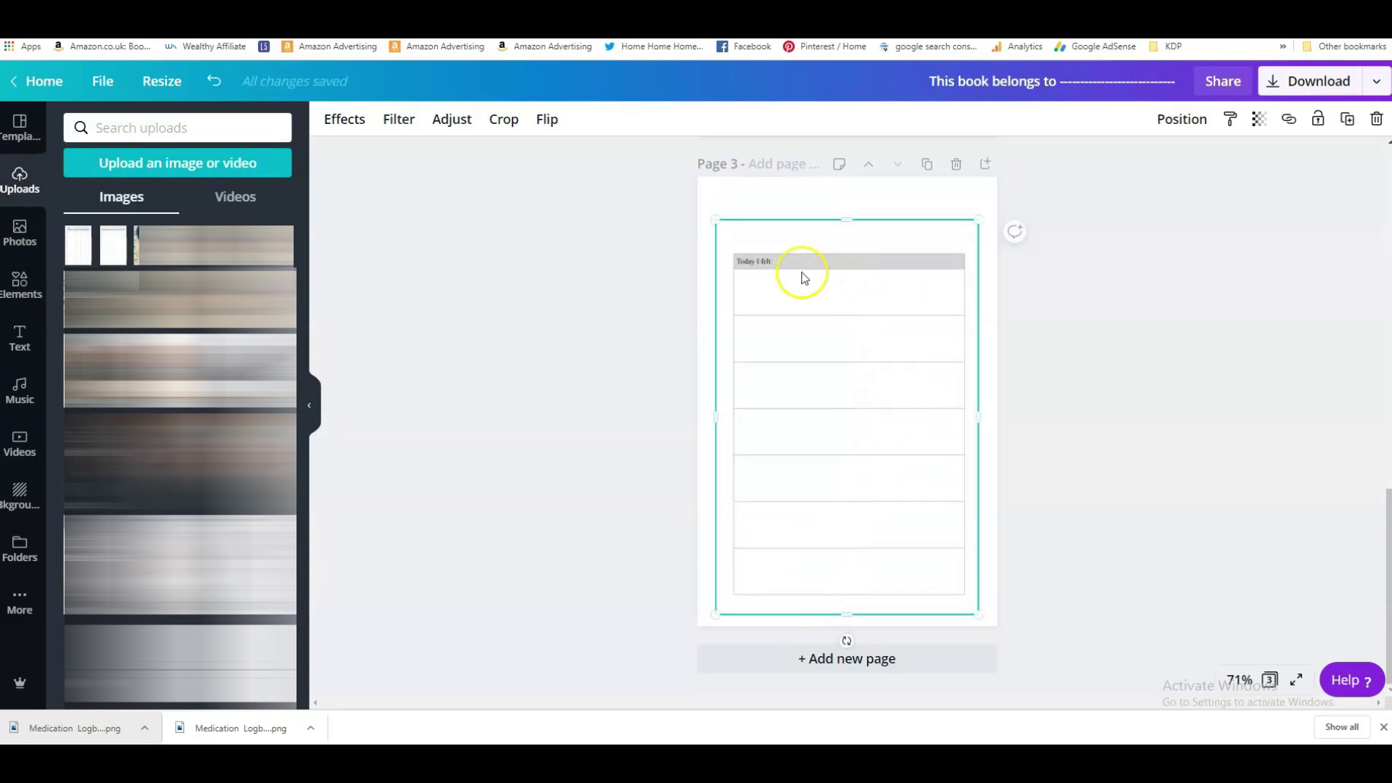
- Search the graphic elements for "medication"
{"action": "left_click", "coordinate": [16, 284]}
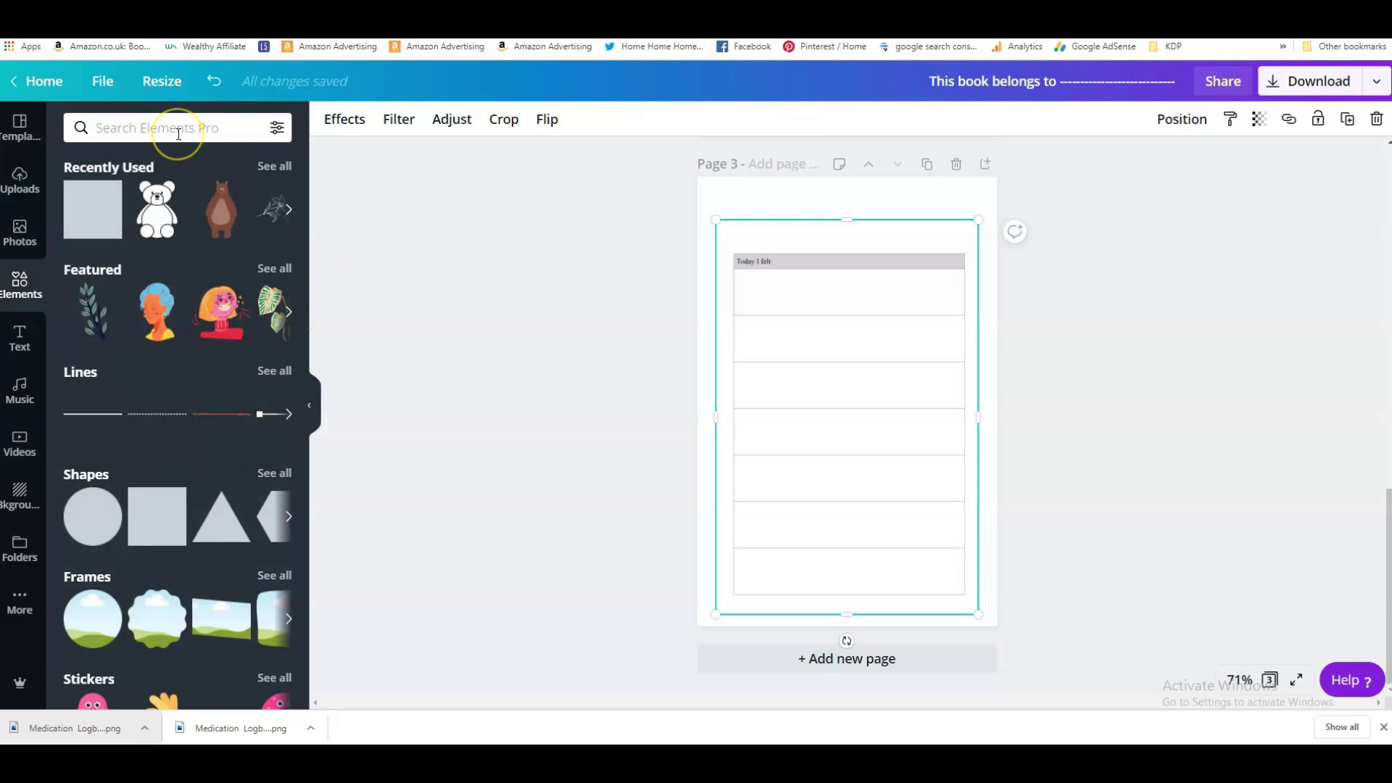
{"action": "left_click", "coordinate": [151, 128]}
{"action": "type", "text": "medicat"}
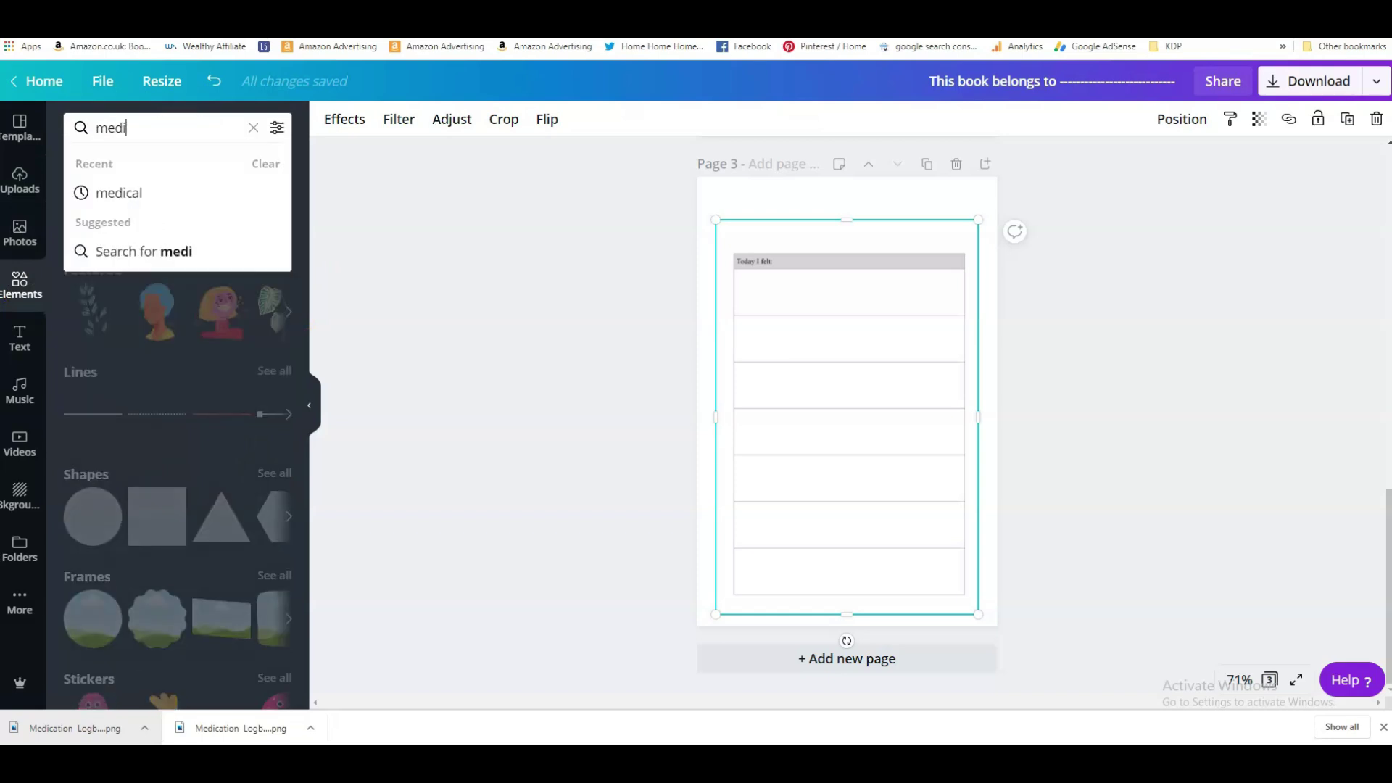
{"action": "key", "text": "Return"}
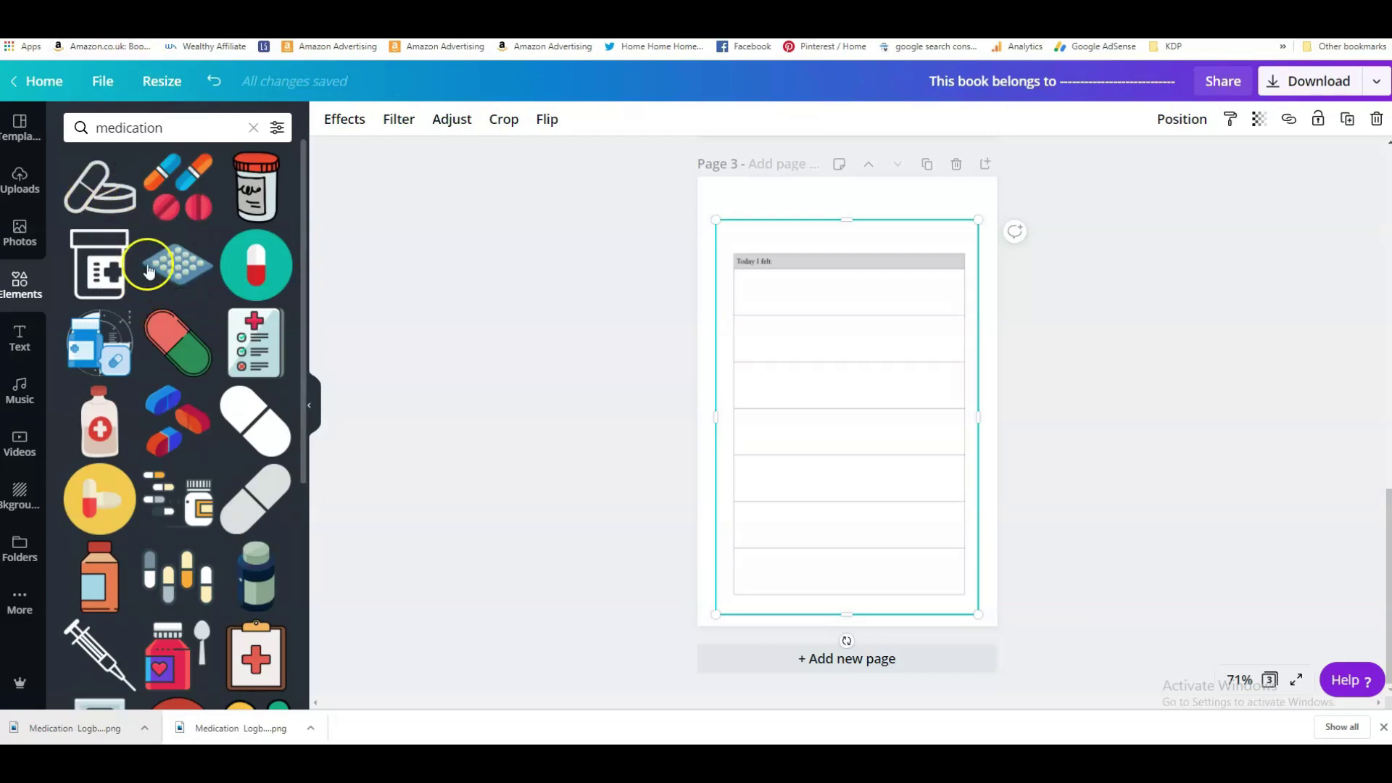
- Browse the medication graphics and filter the results to free ones only
{"action": "scroll", "coordinate": [152, 268], "scroll_direction": "down", "scroll_amount": 1}
{"action": "scroll", "coordinate": [165, 291], "scroll_direction": "down", "scroll_amount": 2}
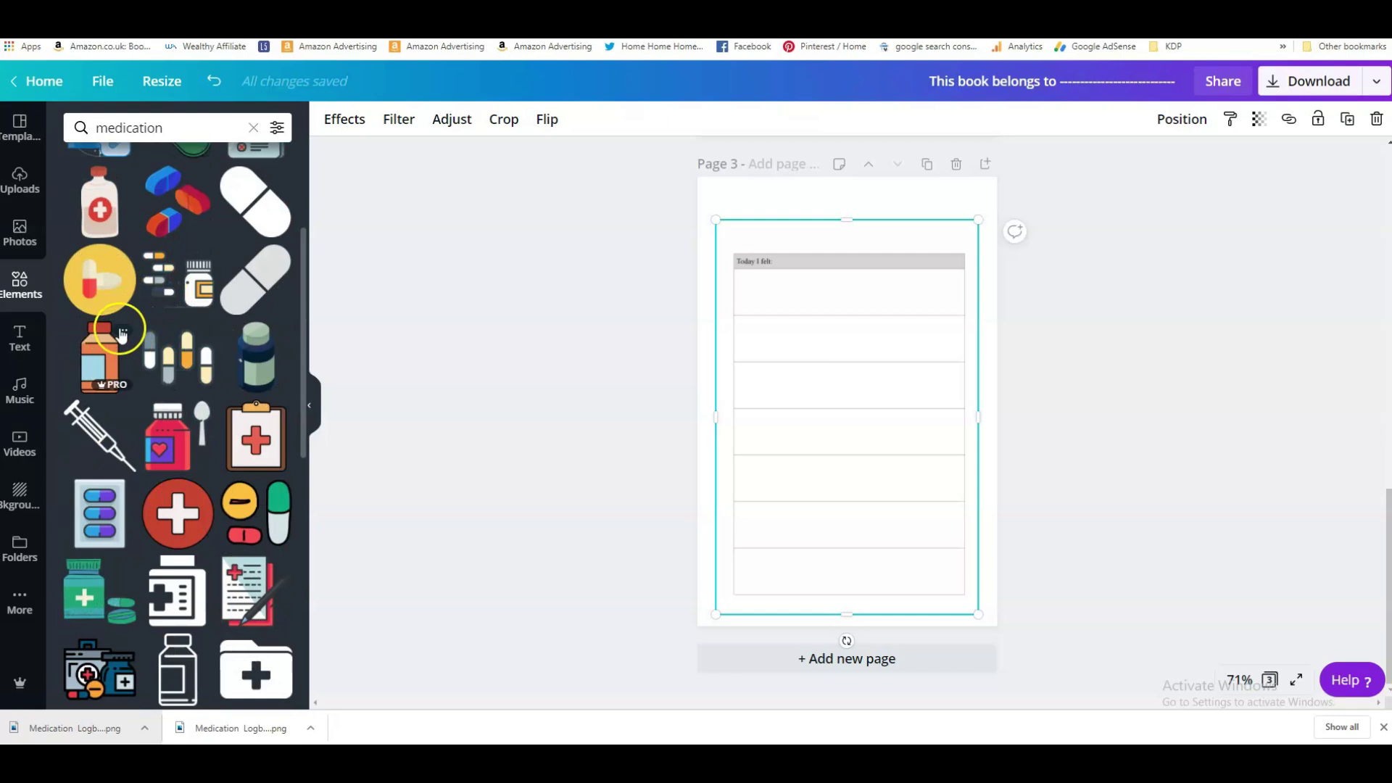
{"action": "scroll", "coordinate": [165, 291], "scroll_direction": "up", "scroll_amount": 1}
{"action": "left_click", "coordinate": [277, 128]}
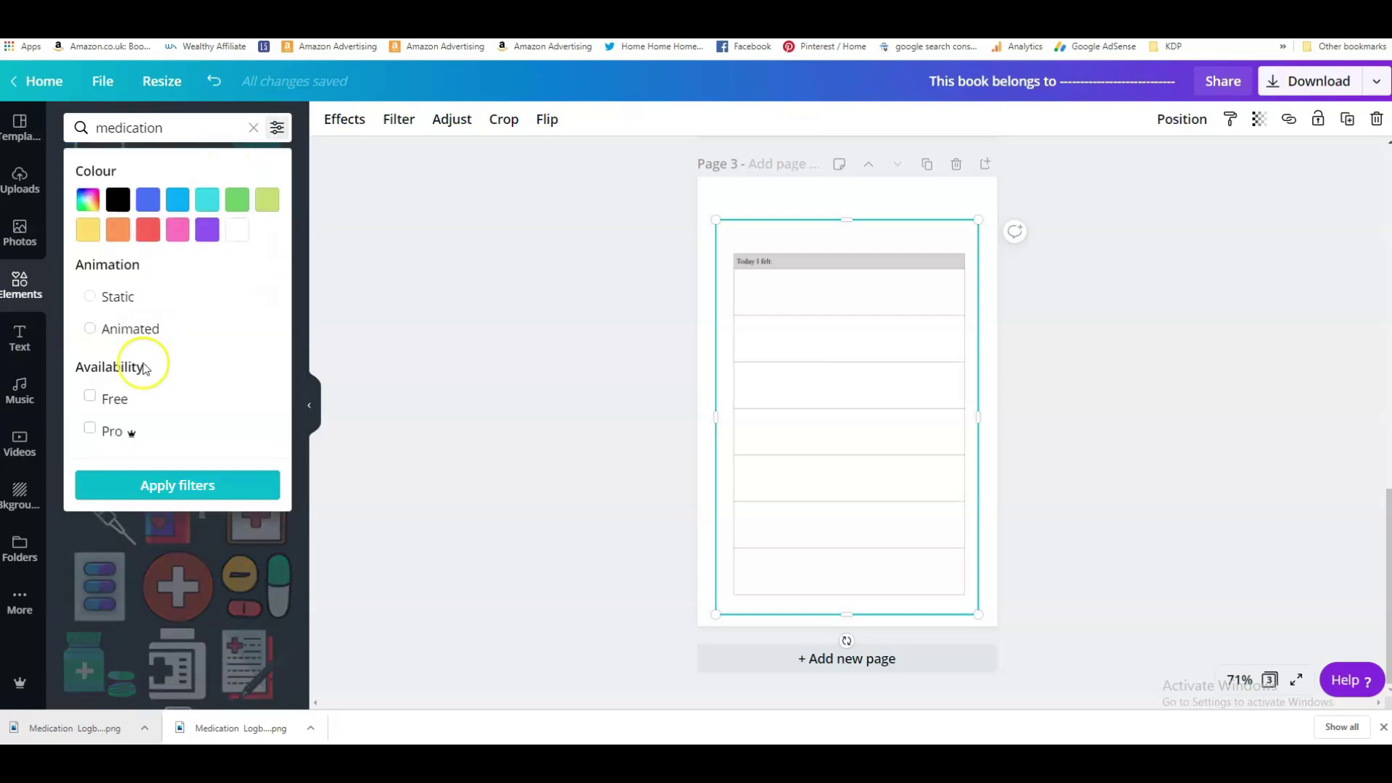
{"action": "left_click", "coordinate": [92, 400]}
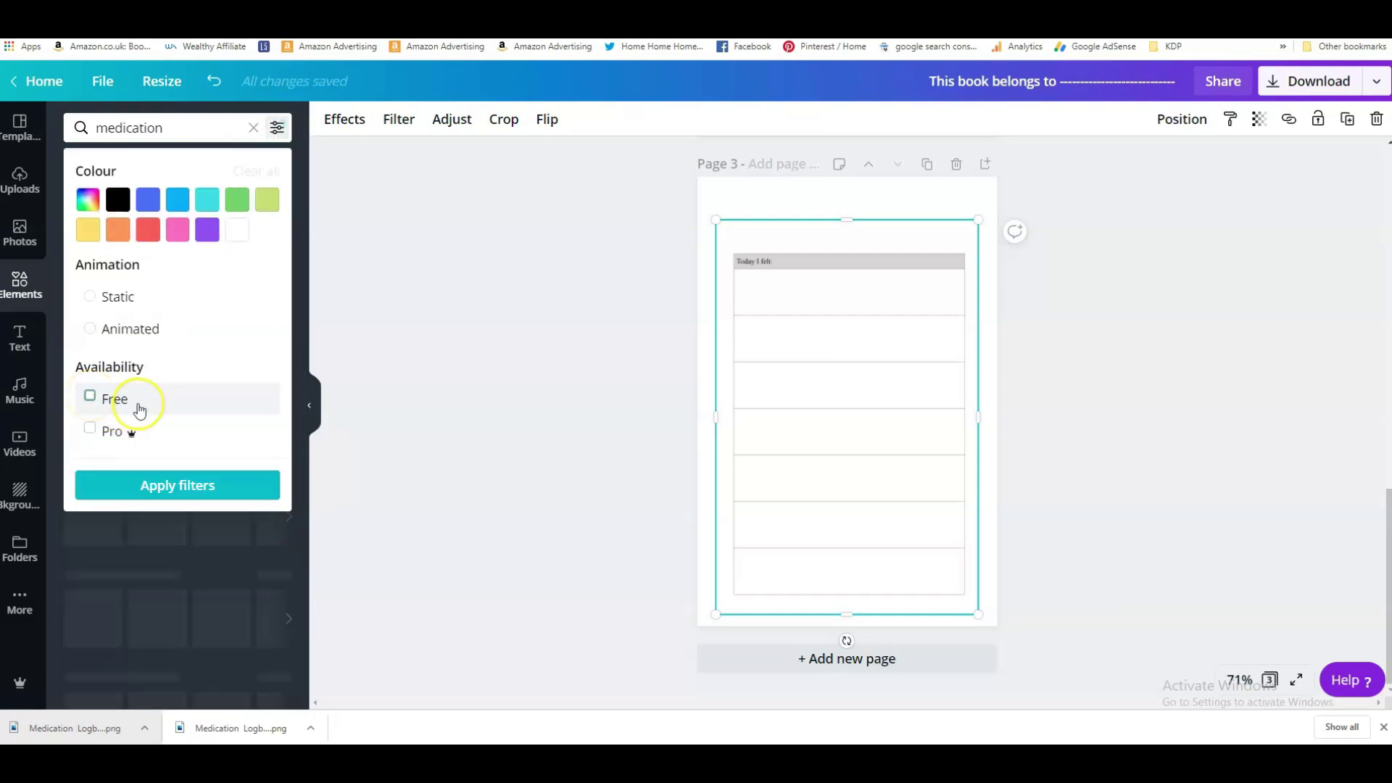
{"action": "left_click", "coordinate": [199, 489]}
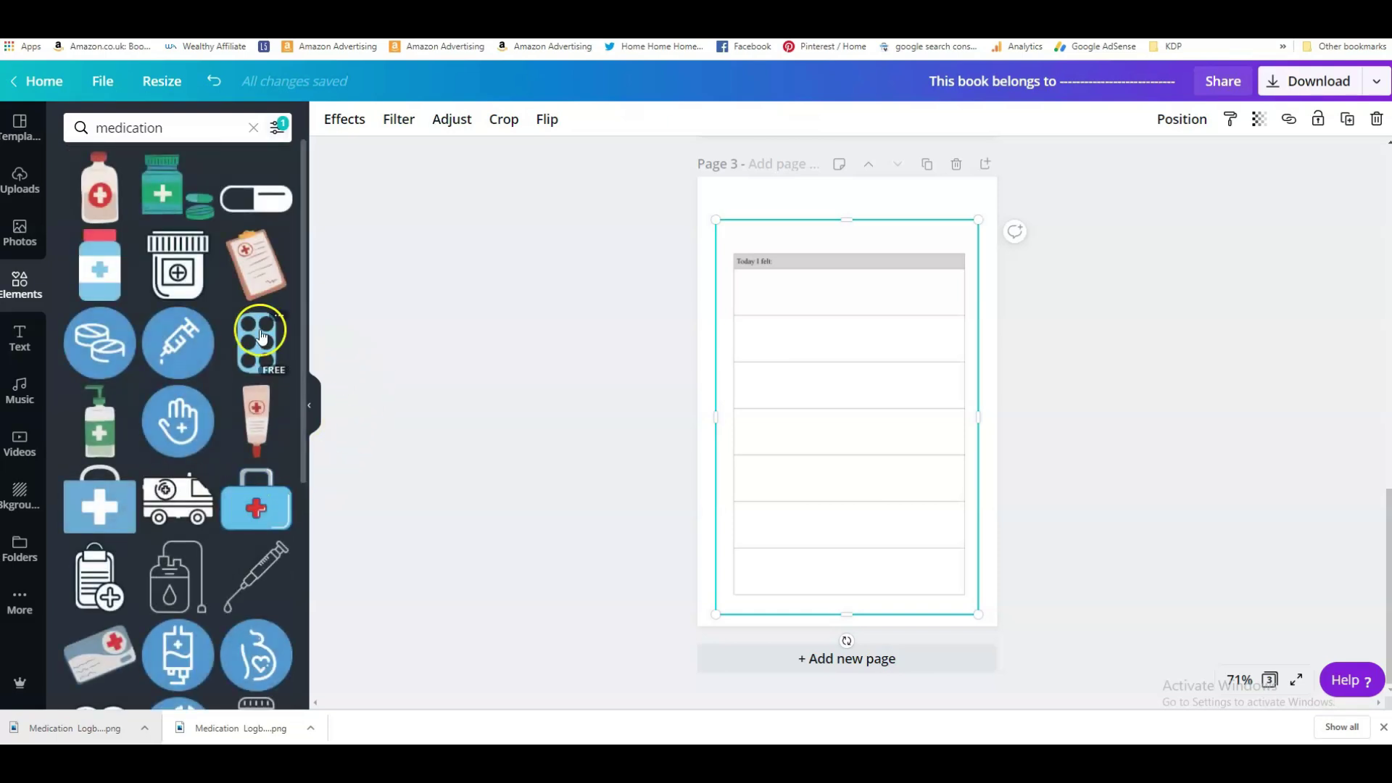
- Insert the two-tone pill graphic on page 3, shrink it, and centre it above the "Today I felt" table
{"action": "left_click", "coordinate": [268, 202]}
{"action": "left_click_drag", "start_coordinate": [834, 380], "coordinate": [835, 216]}
{"action": "left_click_drag", "start_coordinate": [907, 145], "coordinate": [868, 177]}
{"action": "left_click_drag", "start_coordinate": [810, 219], "coordinate": [830, 219]}
- Recolour the pill graphic above the table to a mid grey from the default colours
{"action": "left_click", "coordinate": [329, 119]}
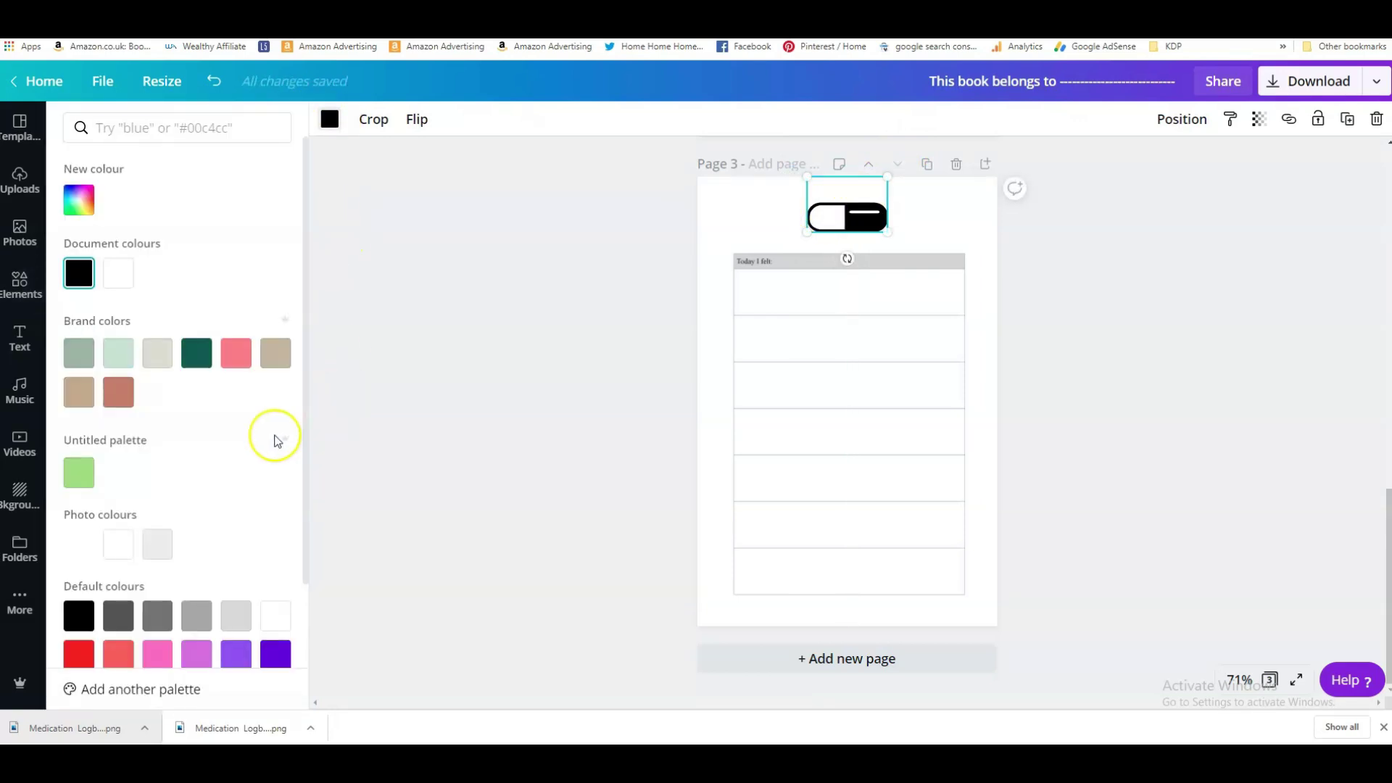
{"action": "left_click", "coordinate": [146, 616]}
{"action": "left_click", "coordinate": [624, 396]}
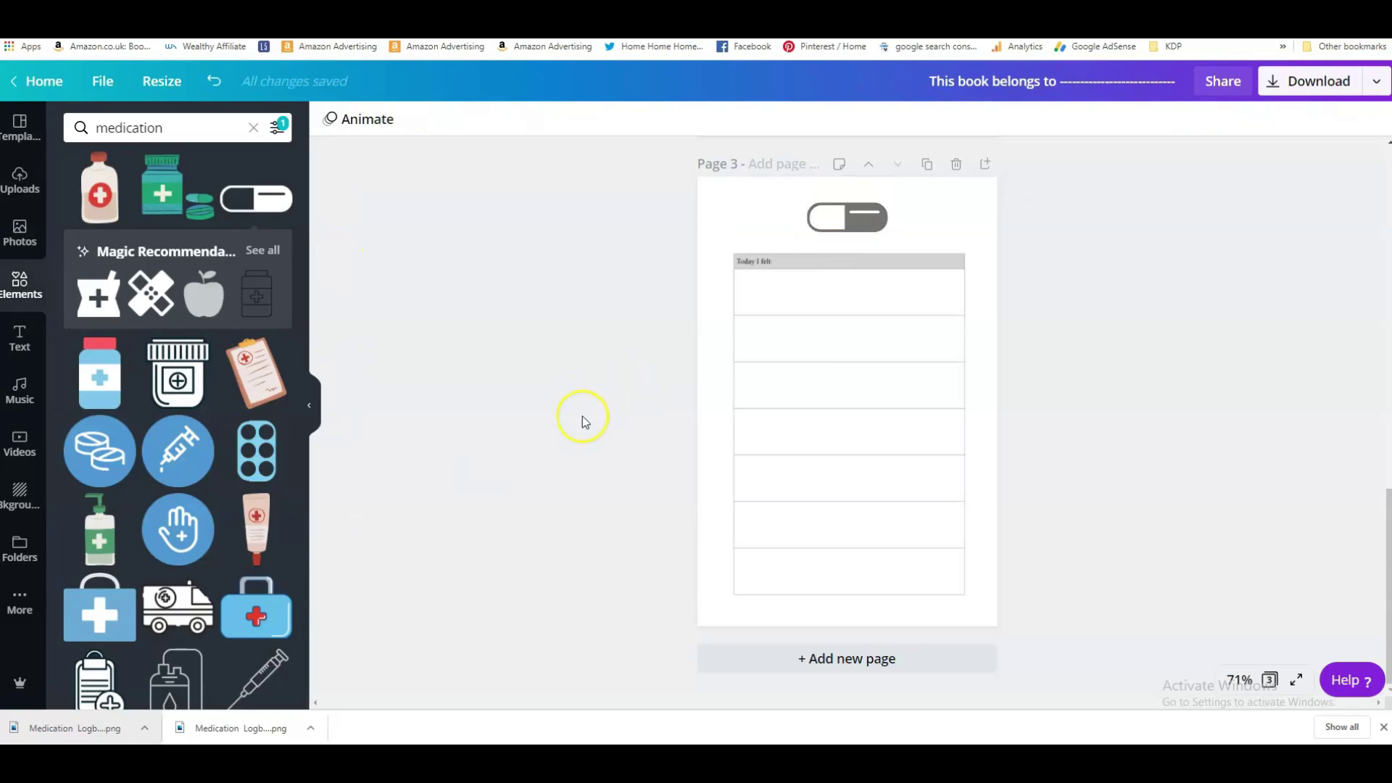
- Search the graphic elements for "border" and filter the results to free ones only
{"action": "scroll", "coordinate": [240, 367], "scroll_direction": "down", "scroll_amount": 2}
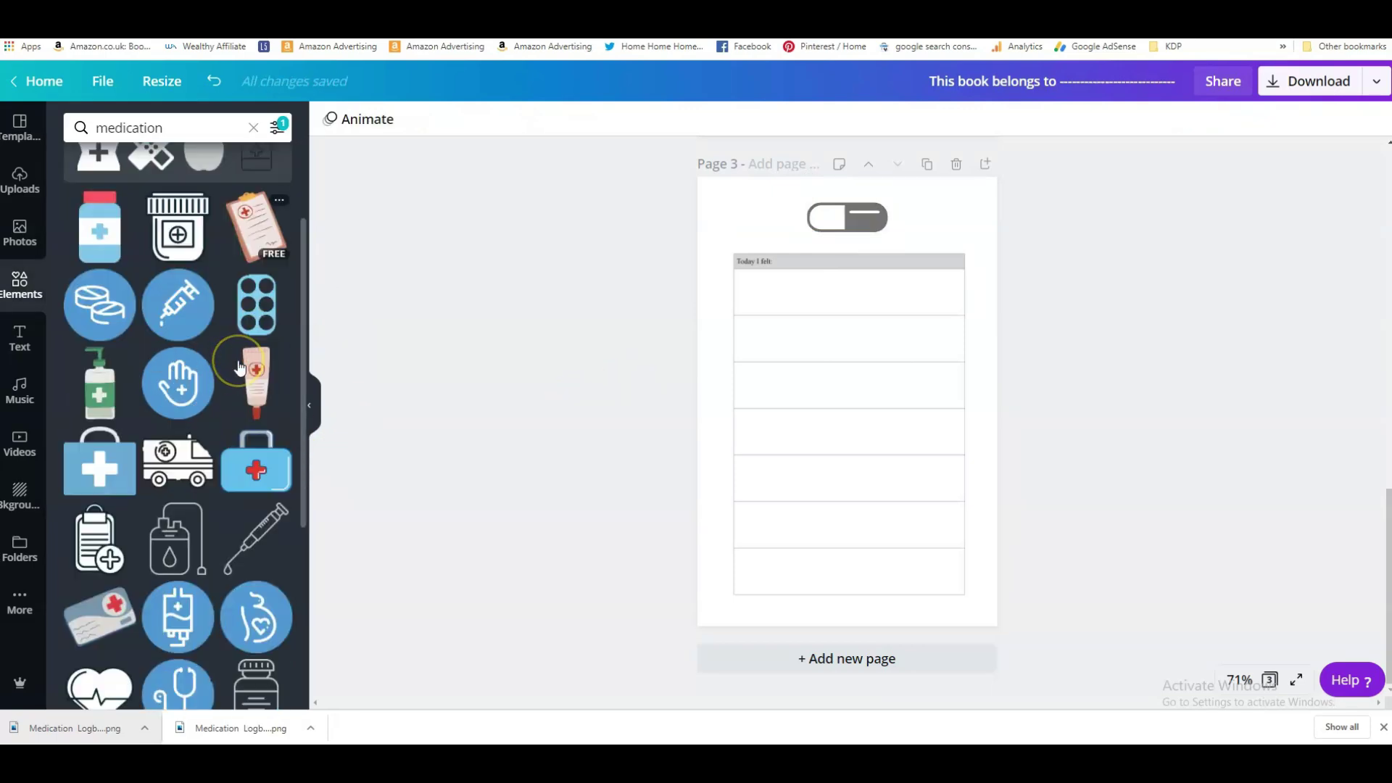
{"action": "scroll", "coordinate": [240, 368], "scroll_direction": "down", "scroll_amount": 2}
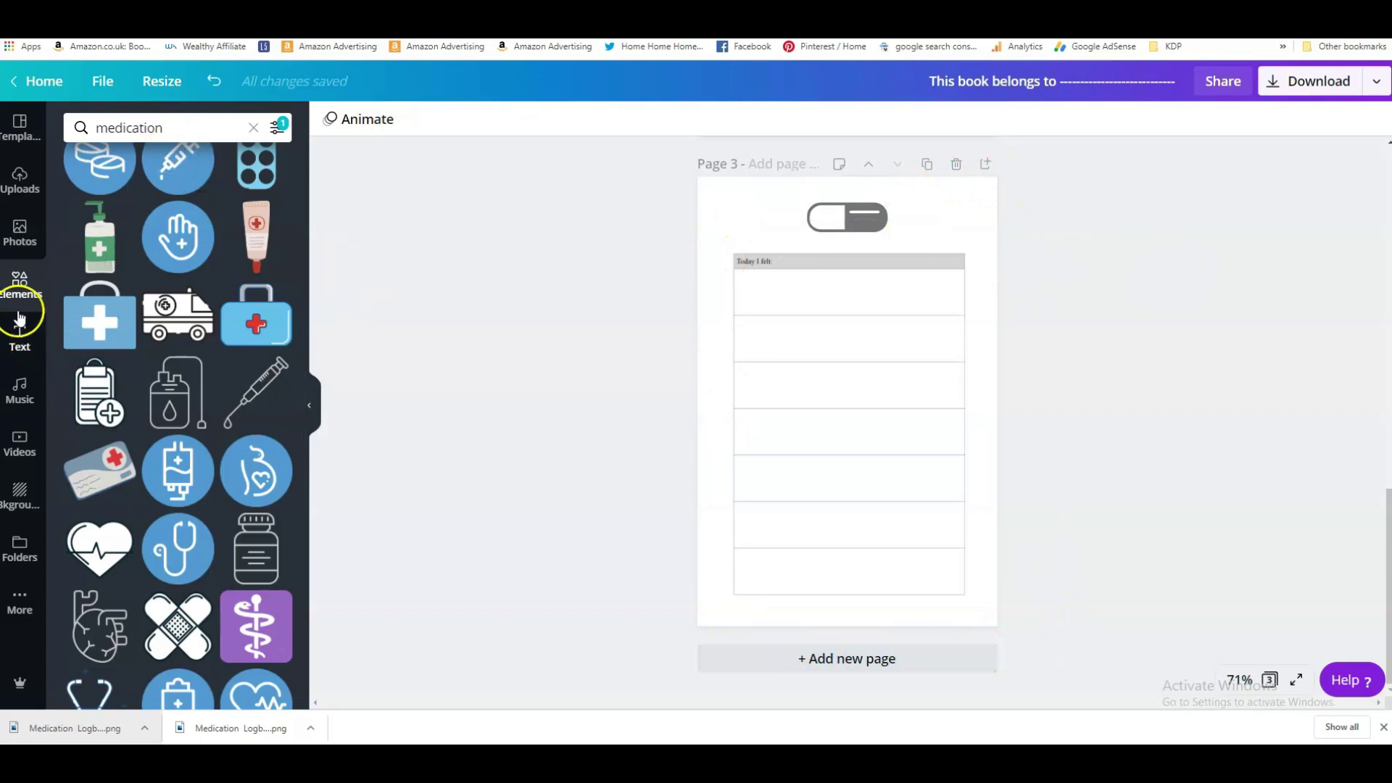
{"action": "left_click", "coordinate": [20, 289]}
{"action": "left_click", "coordinate": [185, 130]}
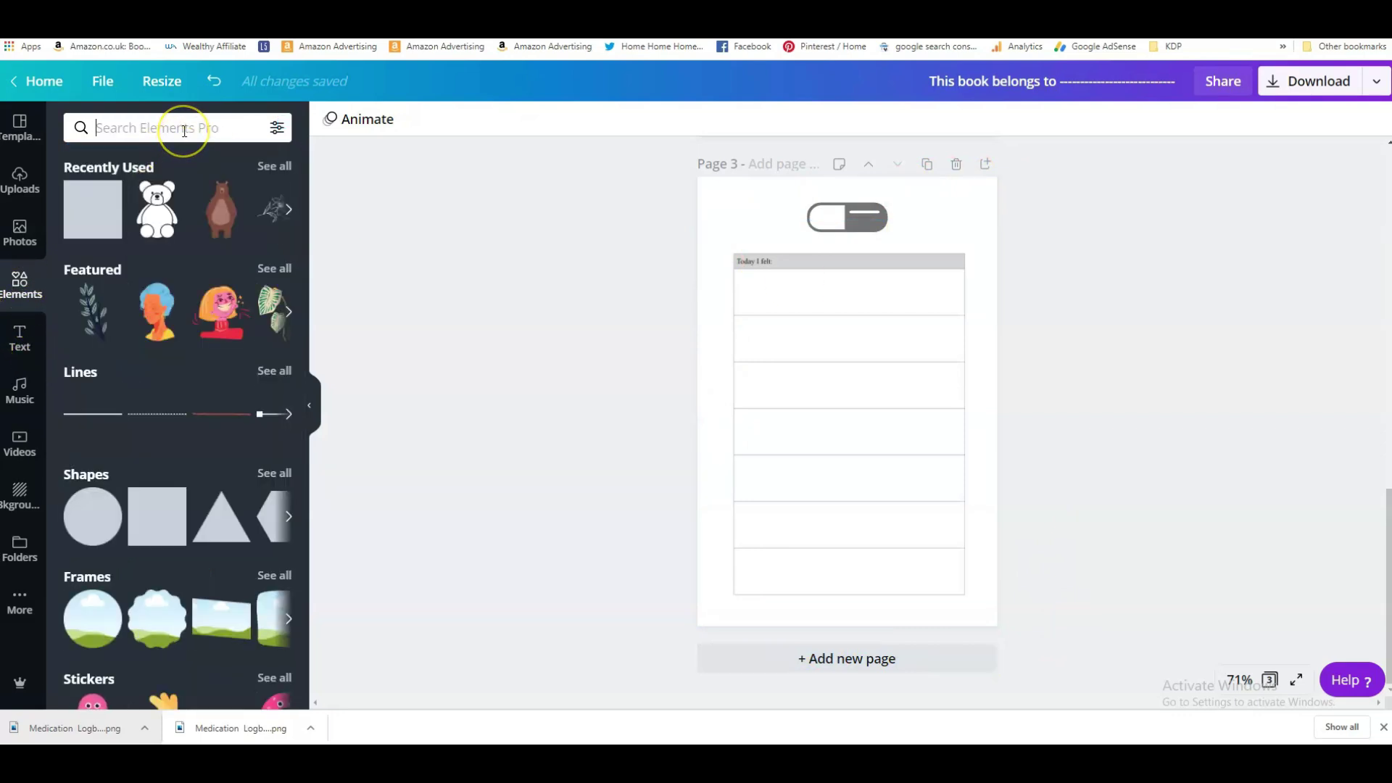
{"action": "type", "text": "border"}
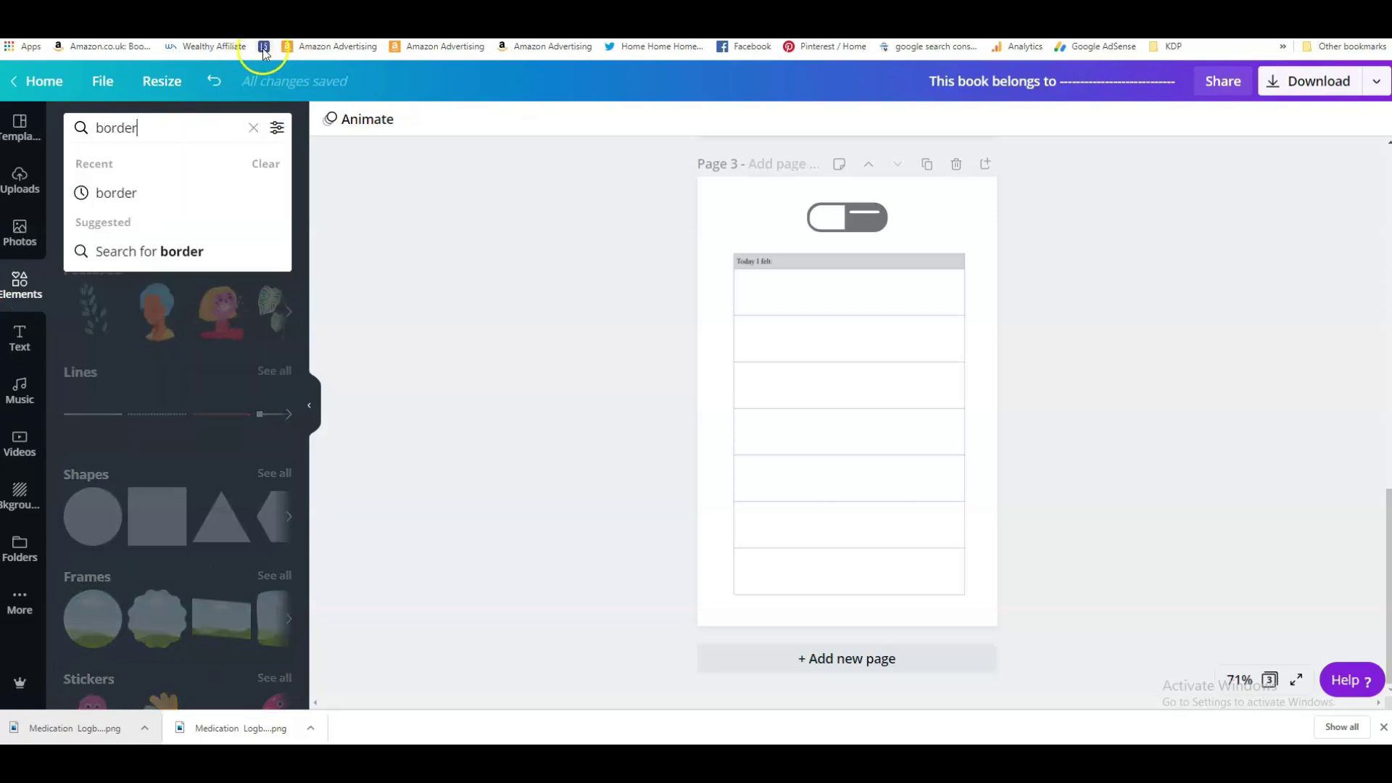
{"action": "key", "text": "Return"}
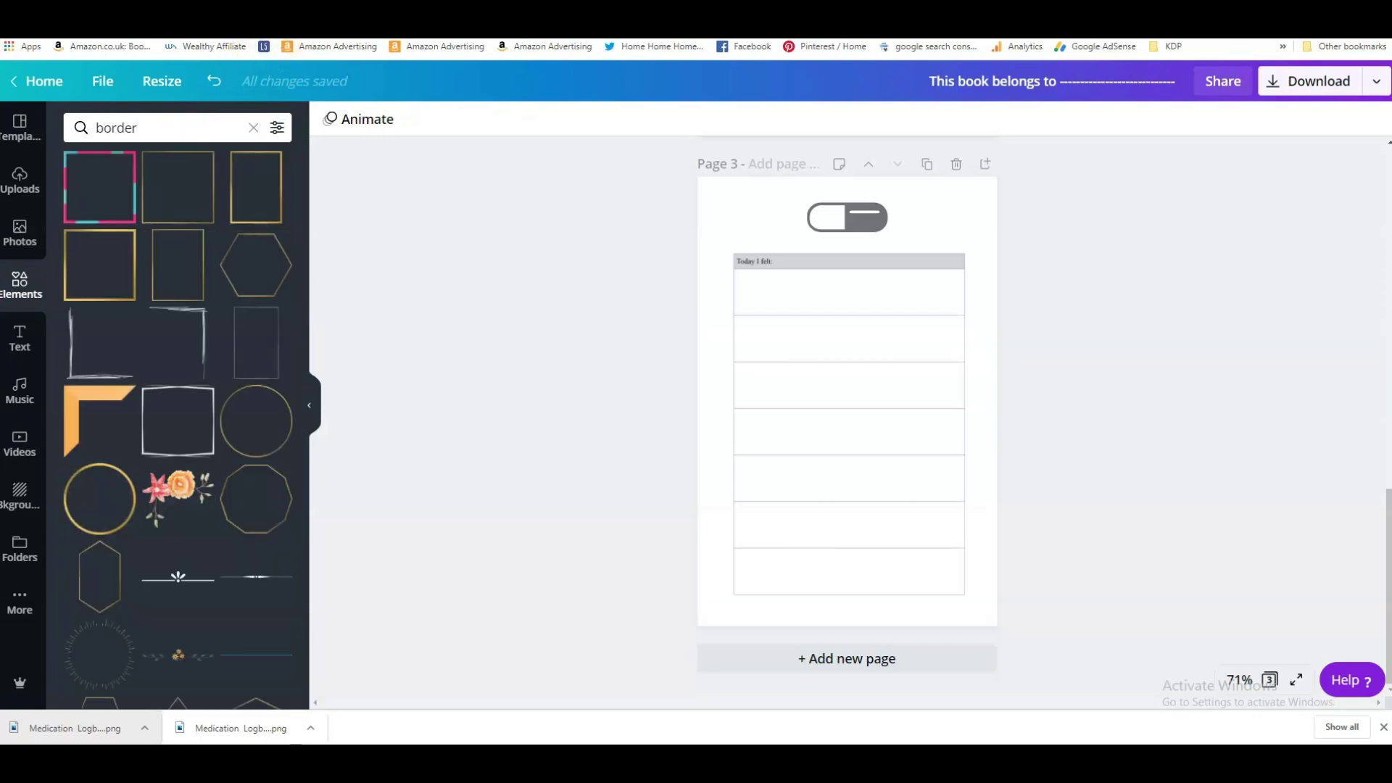
{"action": "left_click", "coordinate": [277, 128]}
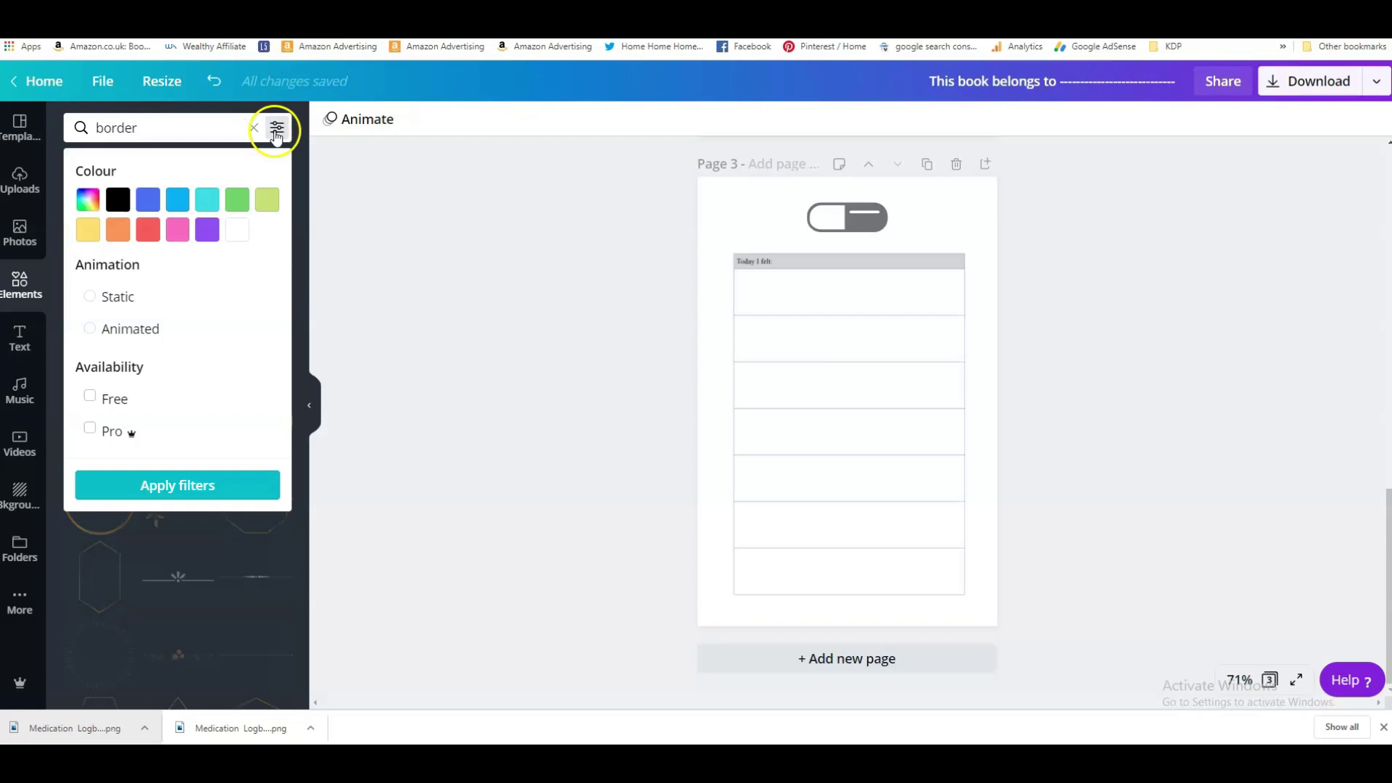
{"action": "left_click", "coordinate": [112, 399]}
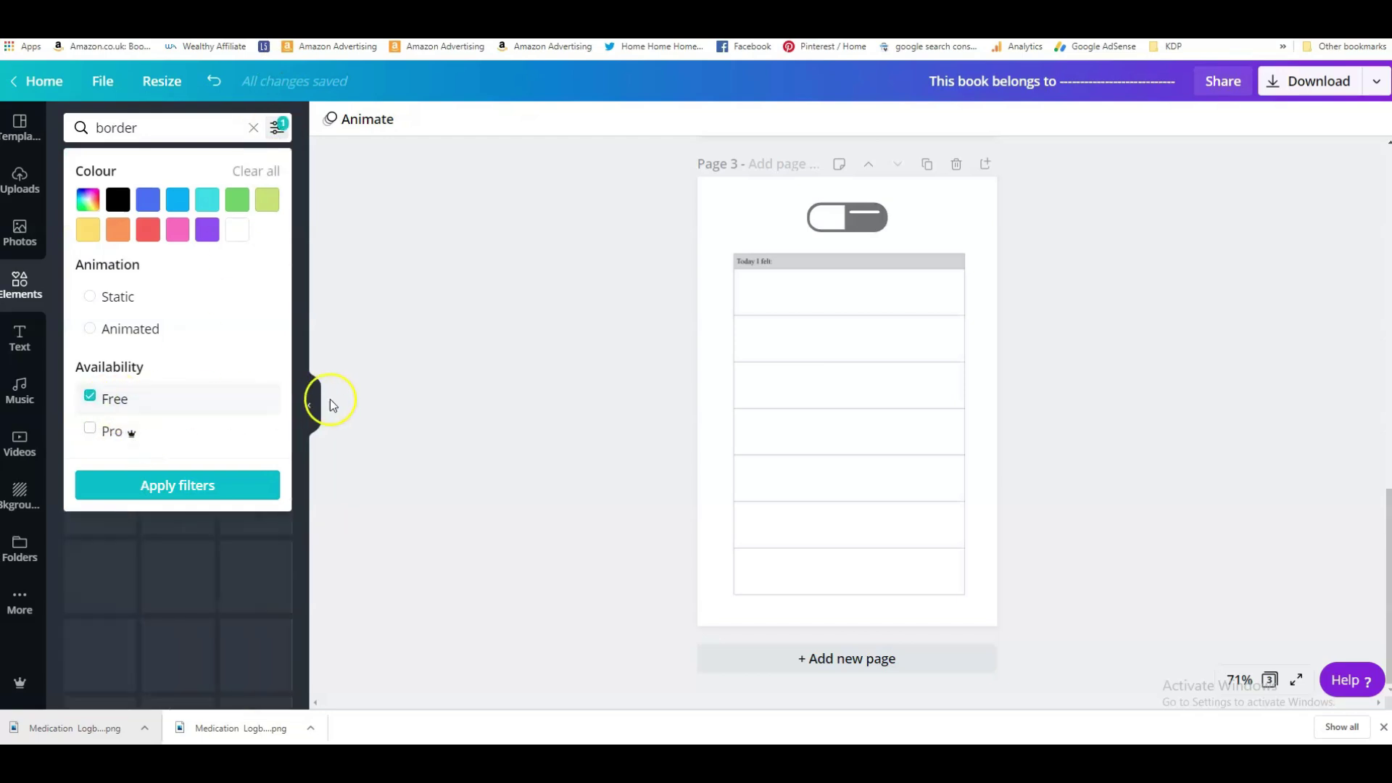
{"action": "left_click", "coordinate": [377, 411]}
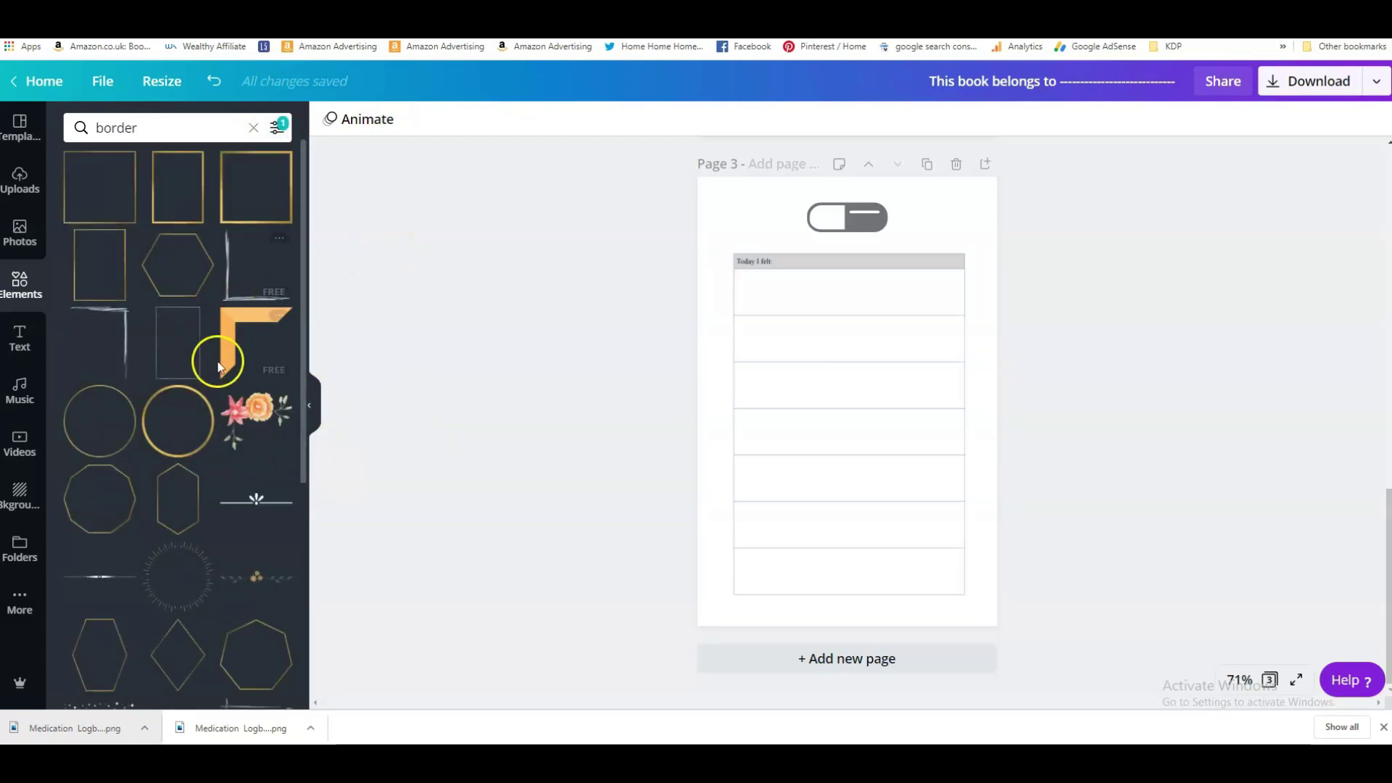
- Try the speckled dot border on page 3, enlarged to the page's width and aligned with its lower edge, and remove it
{"action": "scroll", "coordinate": [217, 366], "scroll_direction": "down", "scroll_amount": 10}
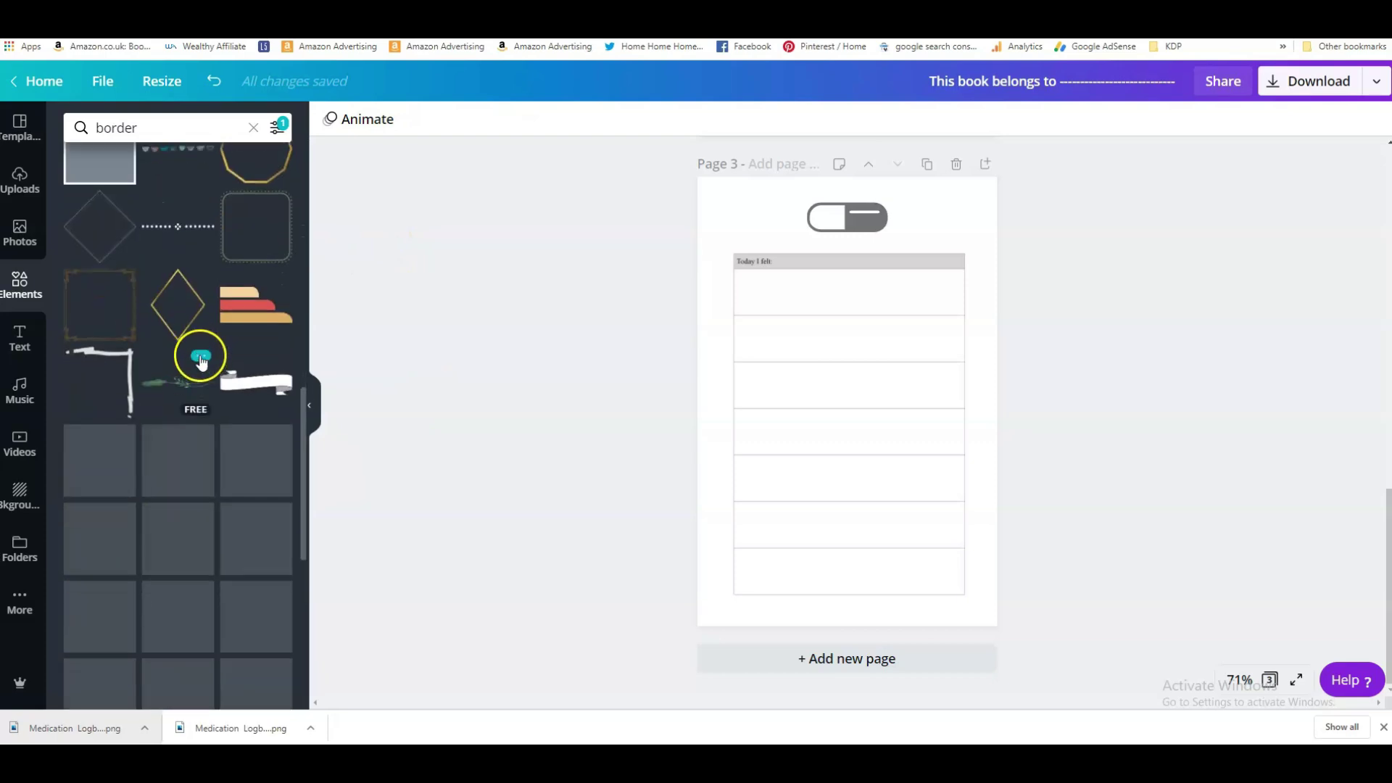
{"action": "scroll", "coordinate": [207, 355], "scroll_direction": "down", "scroll_amount": 2}
{"action": "scroll", "coordinate": [218, 341], "scroll_direction": "up", "scroll_amount": 3}
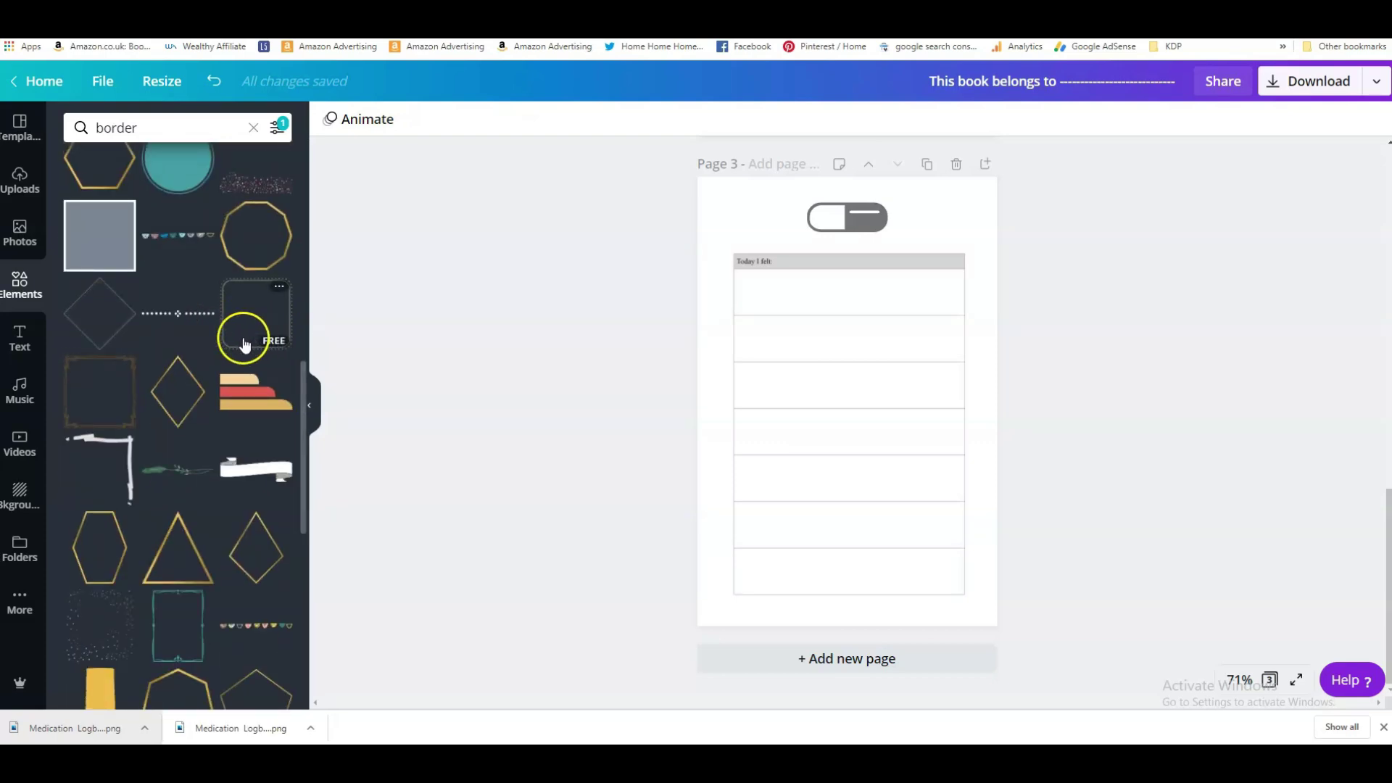
{"action": "scroll", "coordinate": [218, 399], "scroll_direction": "down", "scroll_amount": 2}
{"action": "scroll", "coordinate": [217, 385], "scroll_direction": "down", "scroll_amount": 2}
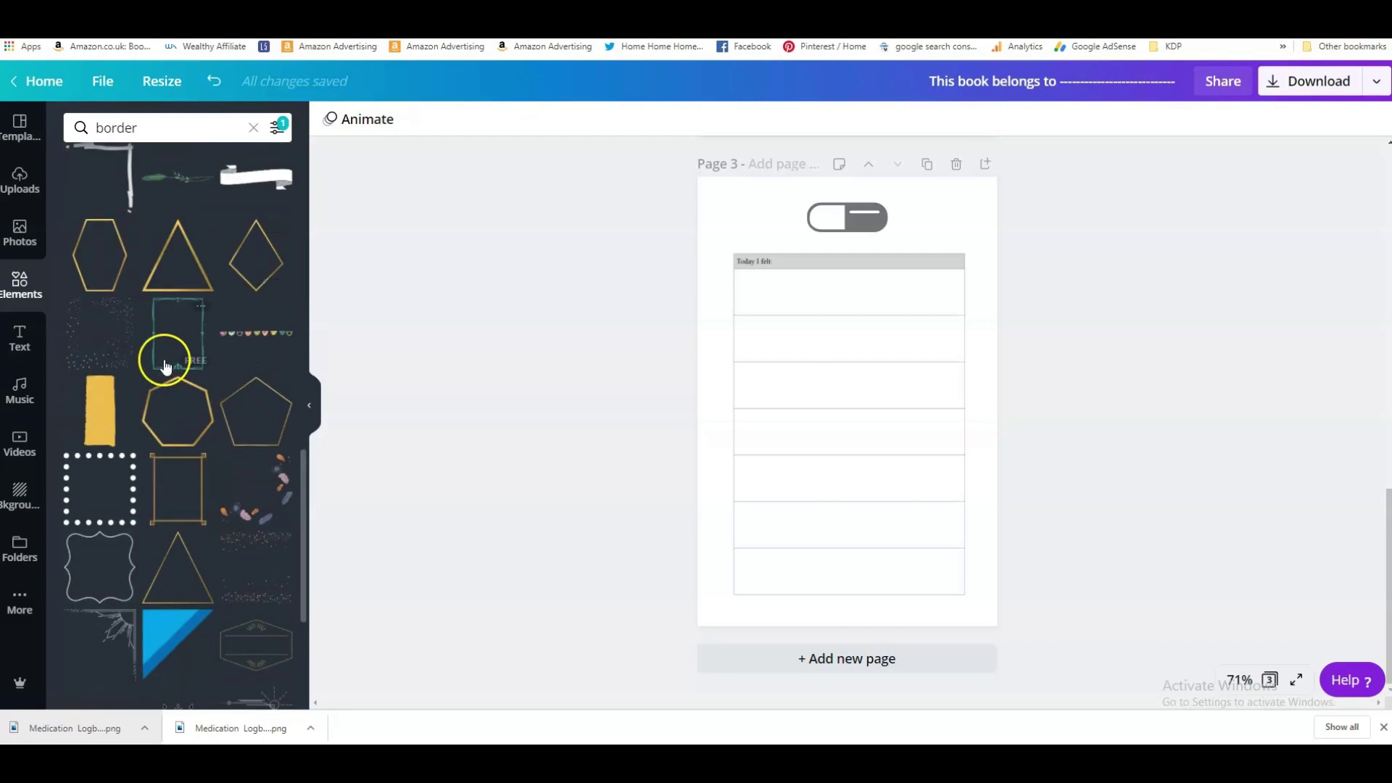
{"action": "left_click", "coordinate": [102, 333]}
{"action": "left_click_drag", "start_coordinate": [907, 335], "coordinate": [954, 257]}
{"action": "left_click_drag", "start_coordinate": [856, 347], "coordinate": [808, 310]}
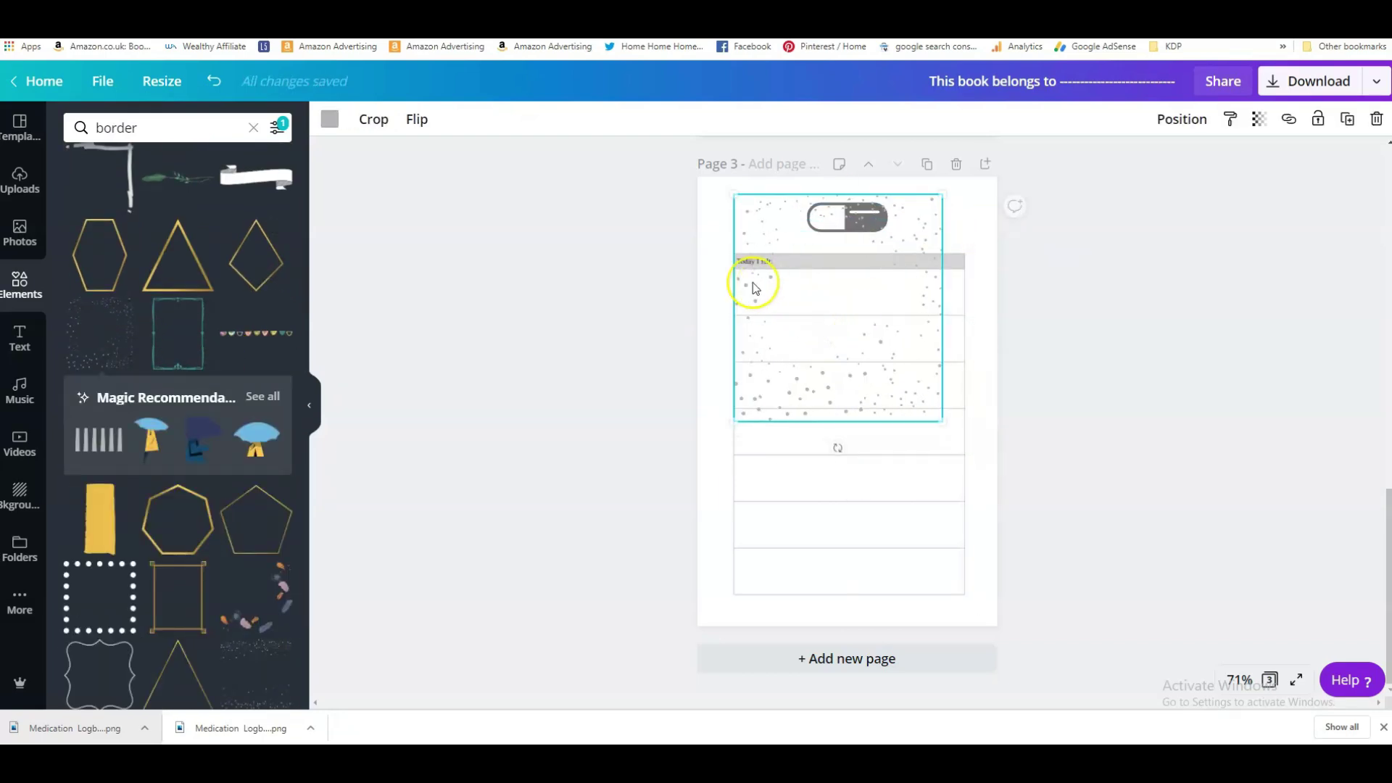
{"action": "left_click_drag", "start_coordinate": [733, 422], "coordinate": [702, 458]}
{"action": "left_click_drag", "start_coordinate": [942, 455], "coordinate": [997, 517]}
{"action": "left_click_drag", "start_coordinate": [914, 481], "coordinate": [911, 581]}
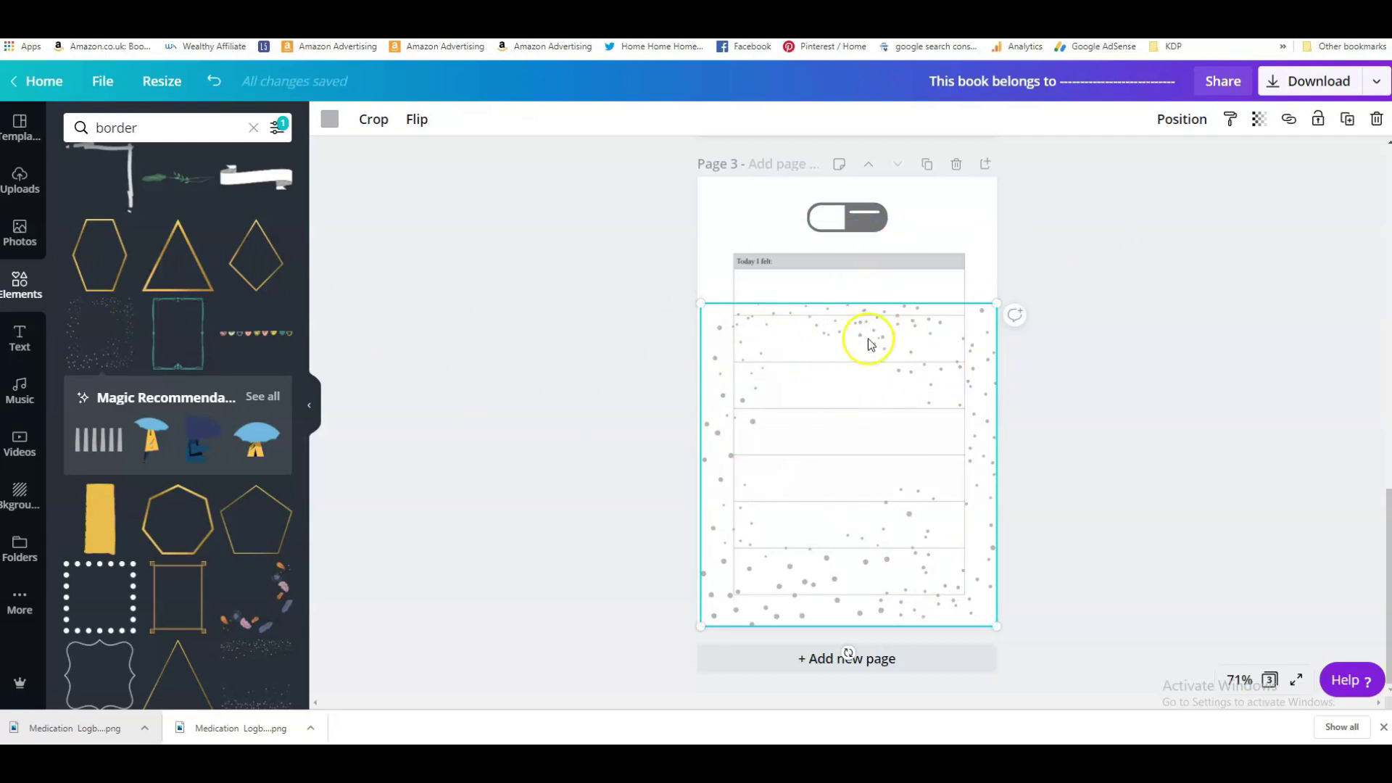
{"action": "left_click", "coordinate": [1377, 120]}
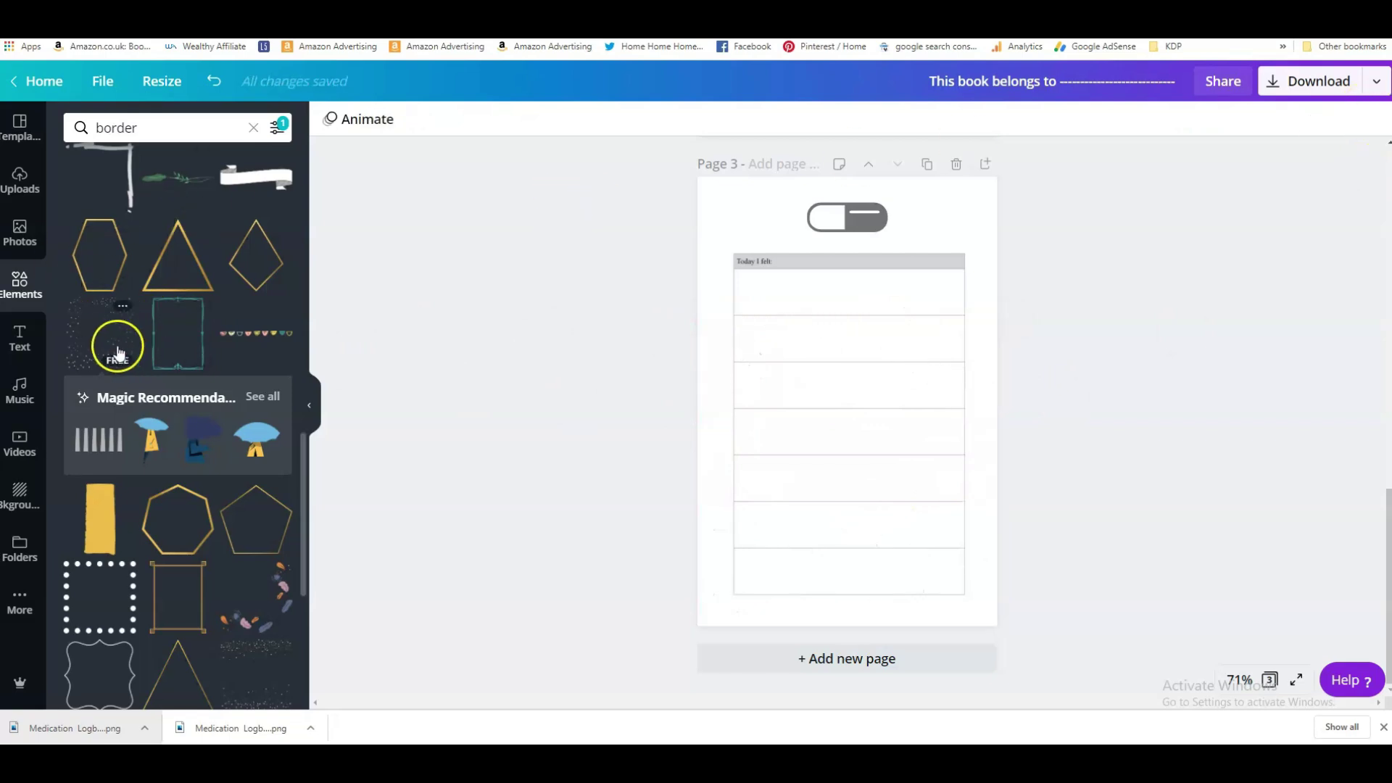
- Insert the teal ornamental frame on page 3 and enlarge it to about 5.6 × 7.7 in around the table
{"action": "scroll", "coordinate": [149, 319], "scroll_direction": "down", "scroll_amount": 2}
{"action": "scroll", "coordinate": [159, 308], "scroll_direction": "down", "scroll_amount": 1}
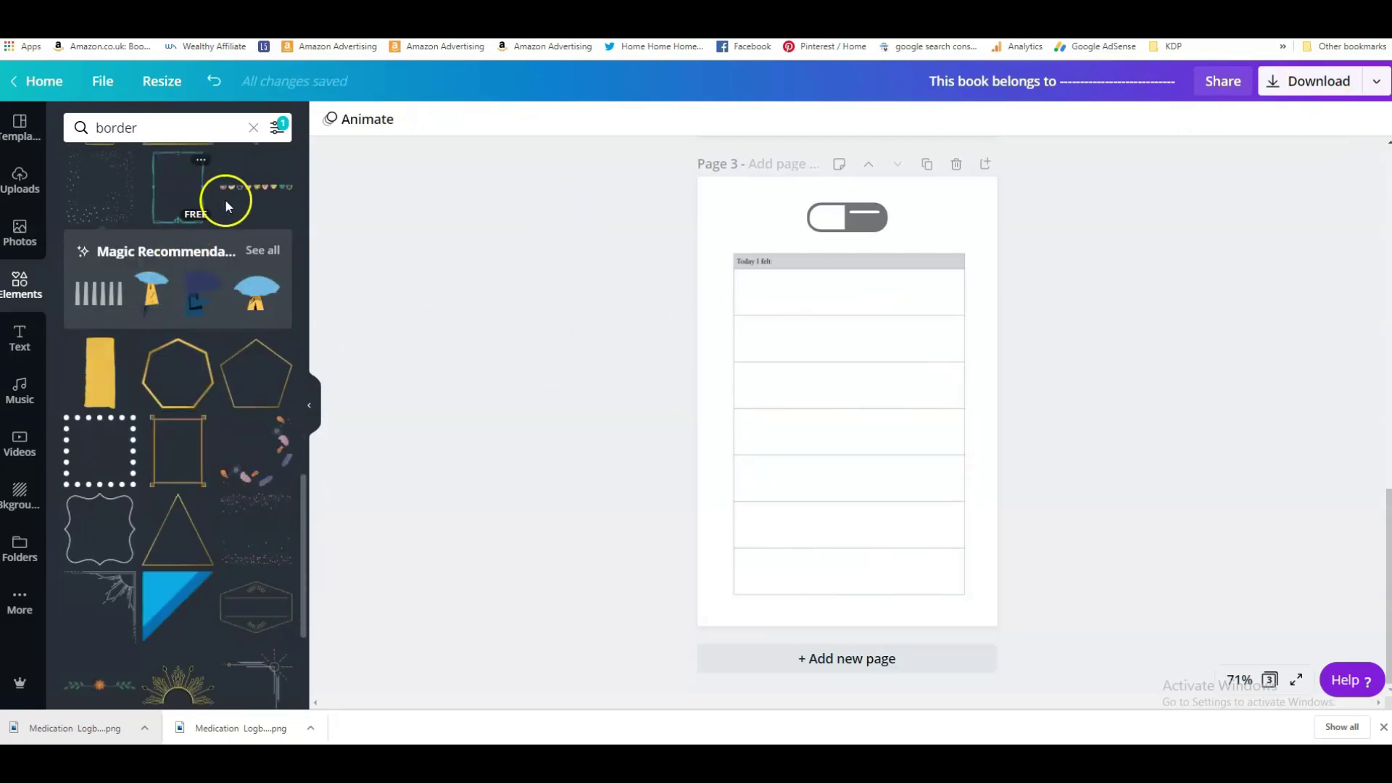
{"action": "scroll", "coordinate": [146, 217], "scroll_direction": "down", "scroll_amount": 1}
{"action": "scroll", "coordinate": [182, 239], "scroll_direction": "up", "scroll_amount": 4}
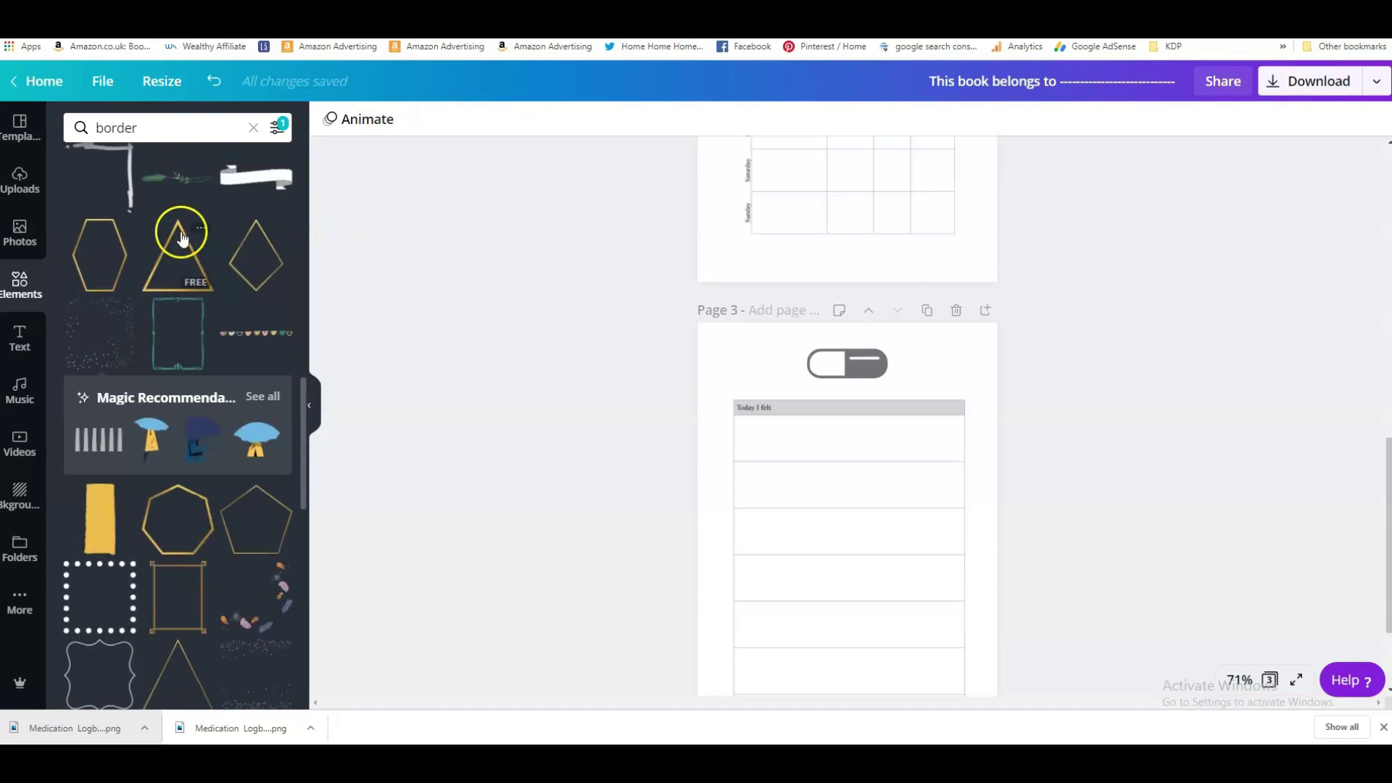
{"action": "left_click", "coordinate": [179, 329]}
{"action": "left_click_drag", "start_coordinate": [908, 460], "coordinate": [984, 360]}
{"action": "scroll", "coordinate": [1204, 536], "scroll_direction": "down", "scroll_amount": 2}
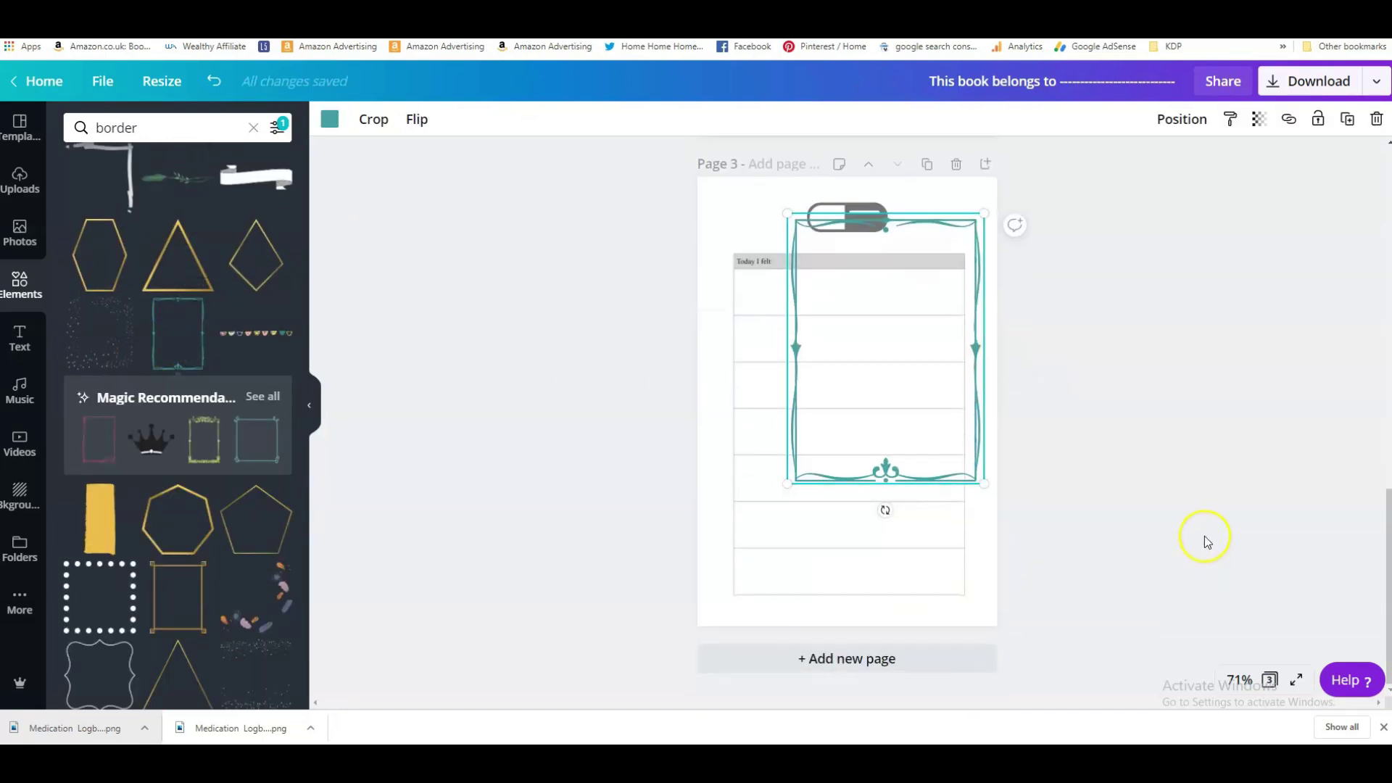
{"action": "left_click_drag", "start_coordinate": [787, 485], "coordinate": [697, 590]}
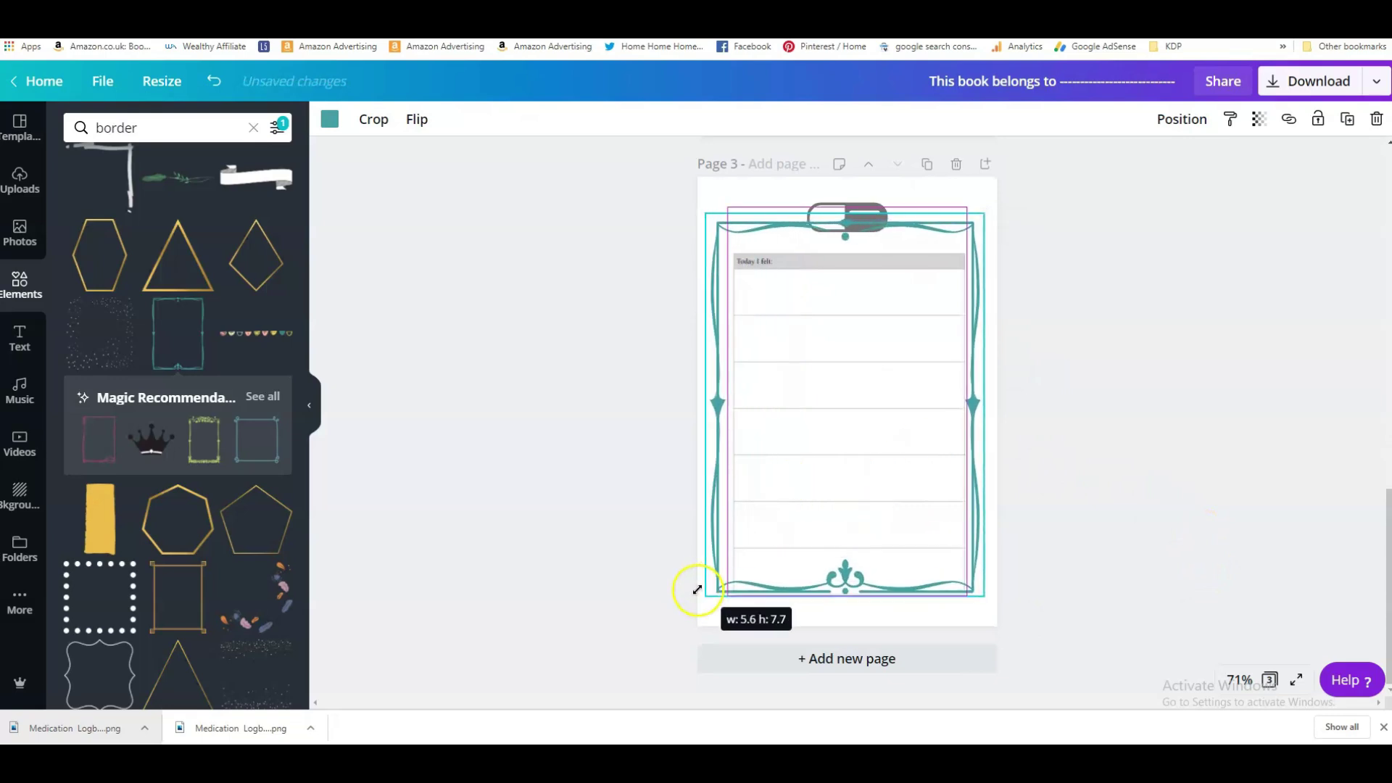
- Reposition the teal frame around the table, enlarge it slightly, and remove it from the page
{"action": "left_click_drag", "start_coordinate": [896, 336], "coordinate": [907, 333]}
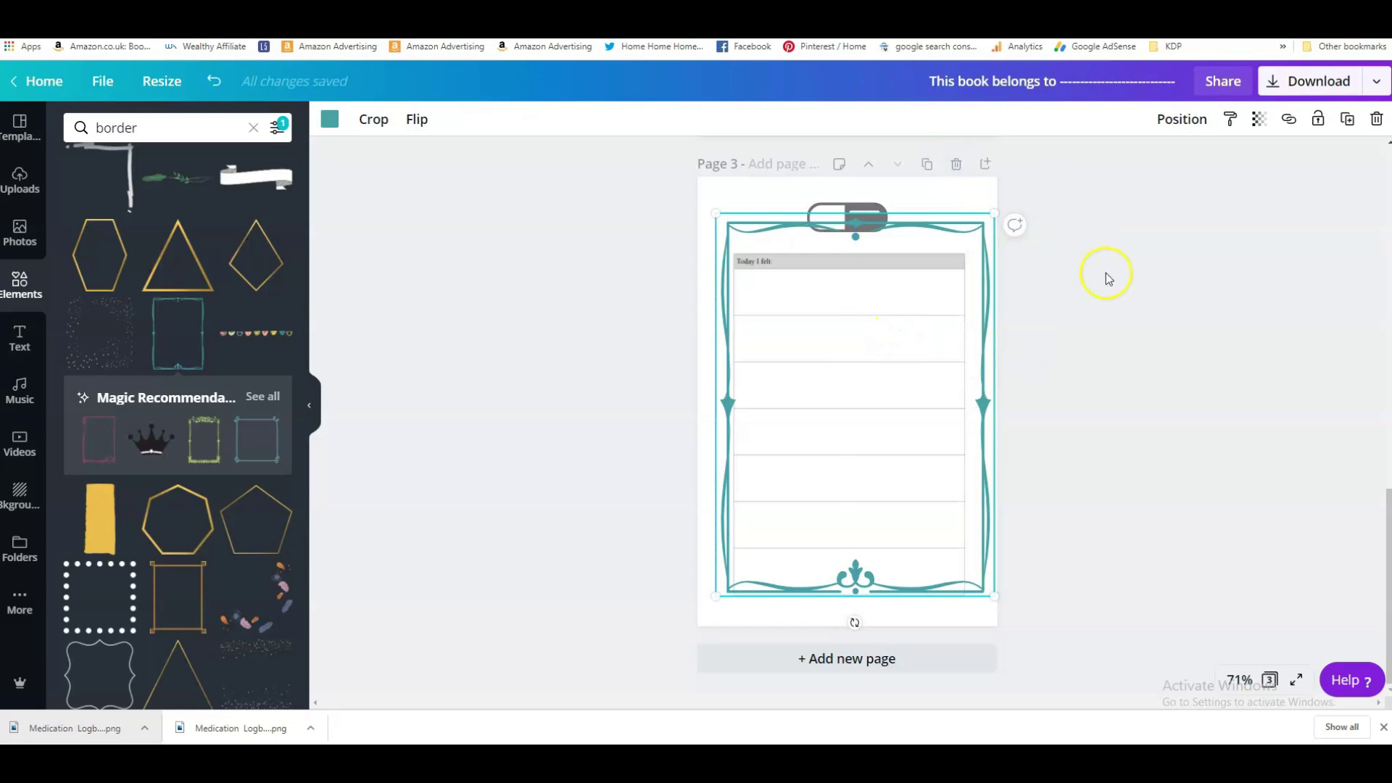
{"action": "left_click_drag", "start_coordinate": [855, 576], "coordinate": [846, 594]}
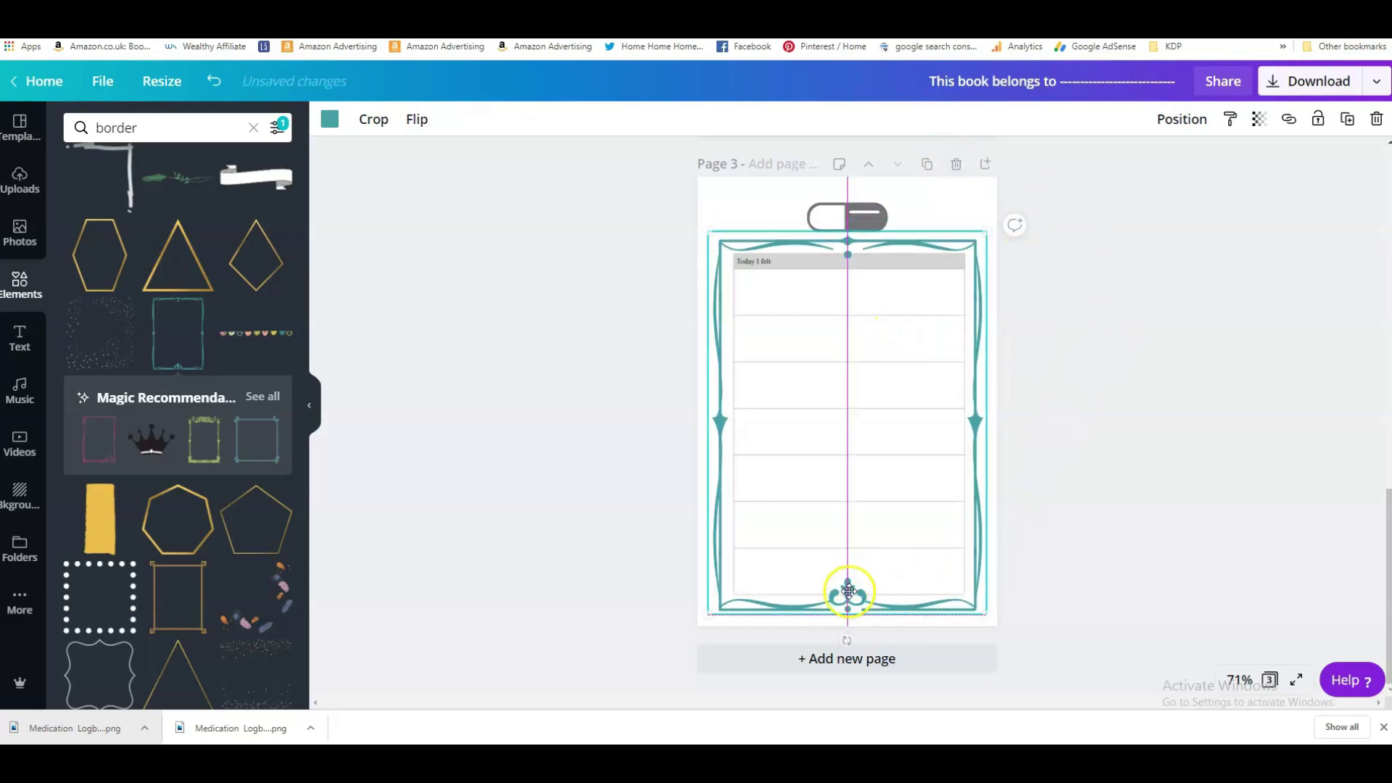
{"action": "left_click_drag", "start_coordinate": [990, 230], "coordinate": [990, 227]}
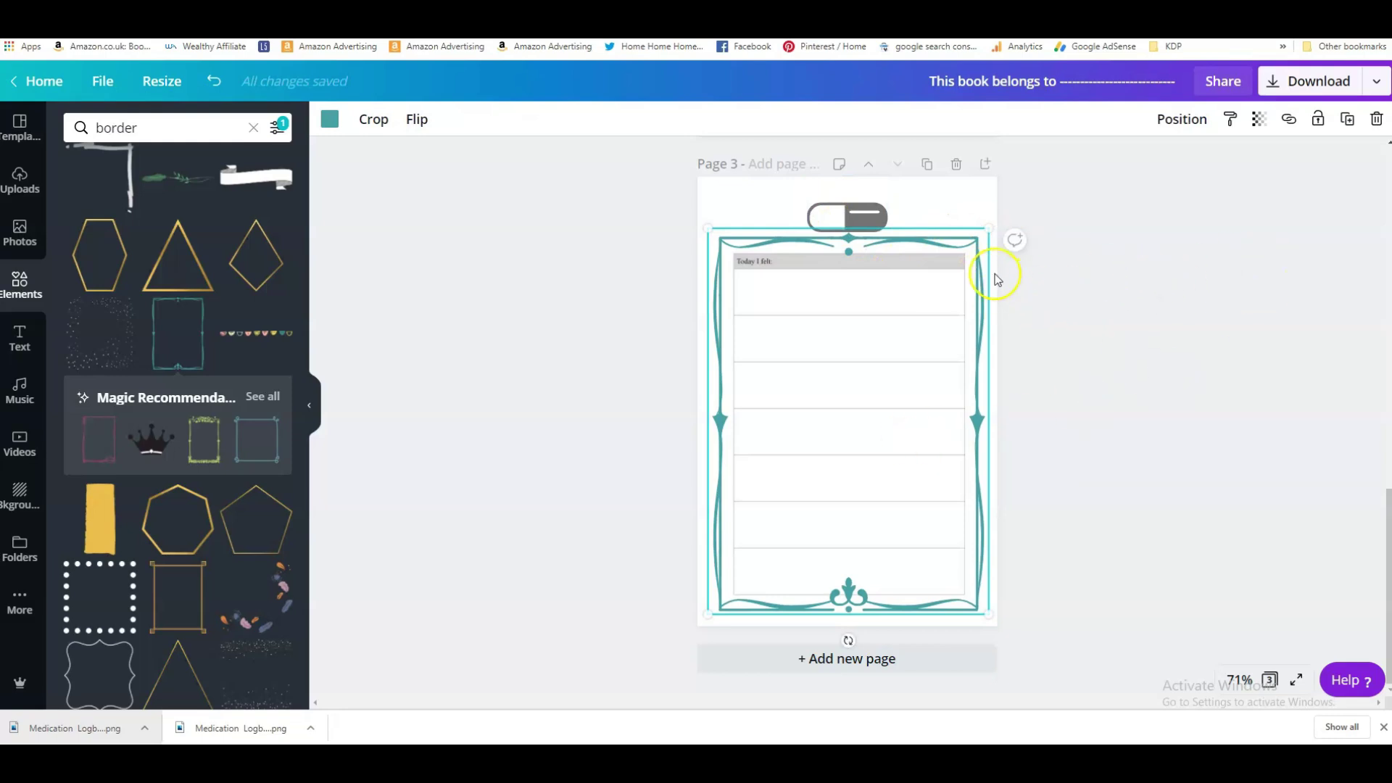
{"action": "left_click", "coordinate": [1376, 119]}
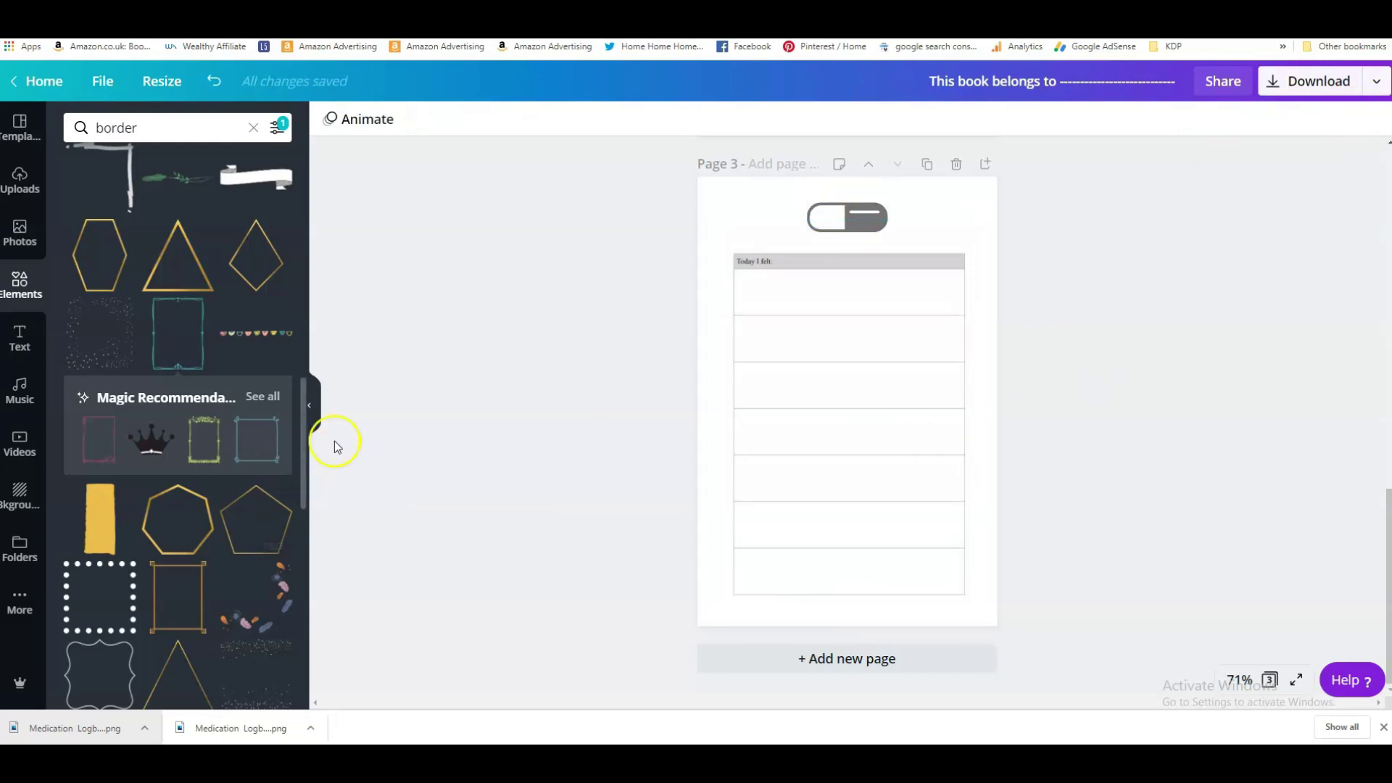
- Replace the pill graphic above the "Today I felt" table with the blue stitched ribbon banner from the border graphics
{"action": "scroll", "coordinate": [177, 350], "scroll_direction": "down", "scroll_amount": 4}
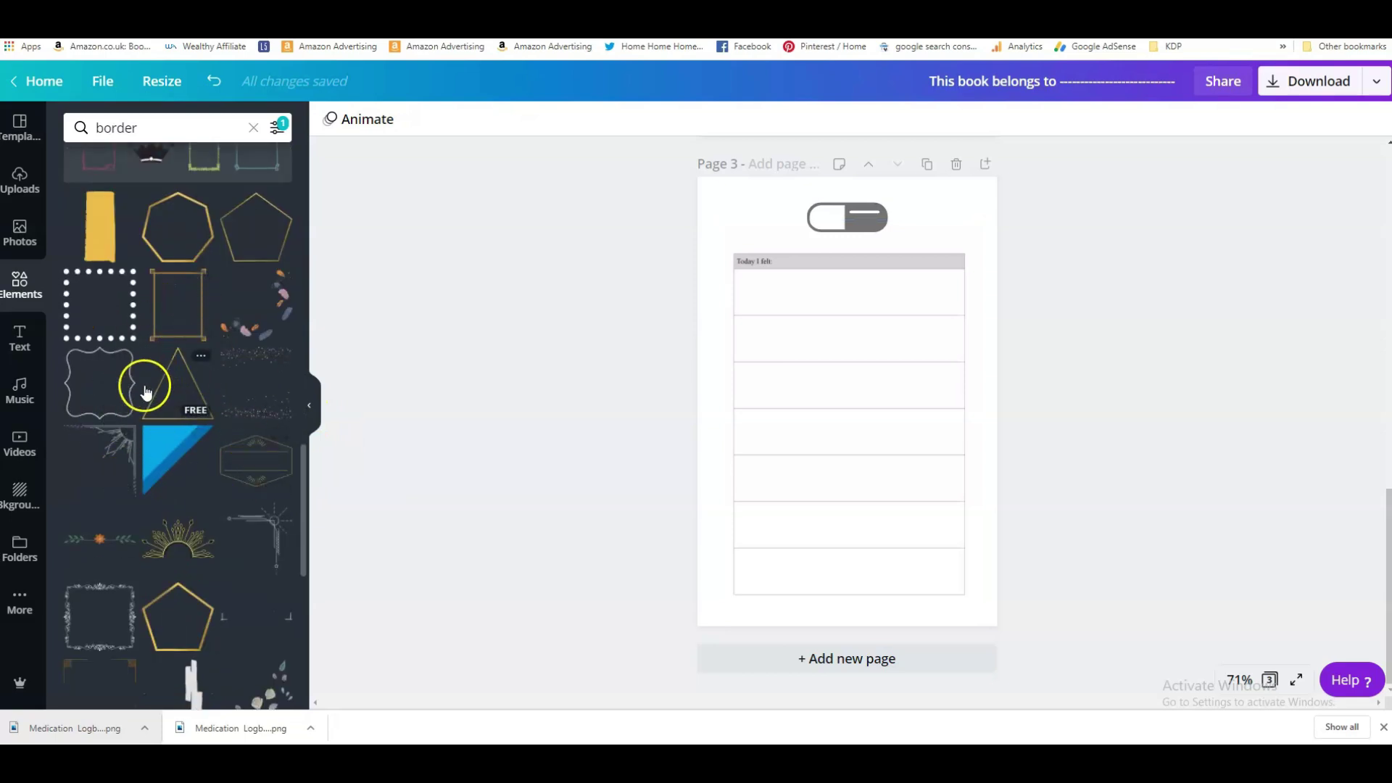
{"action": "scroll", "coordinate": [185, 400], "scroll_direction": "down", "scroll_amount": 3}
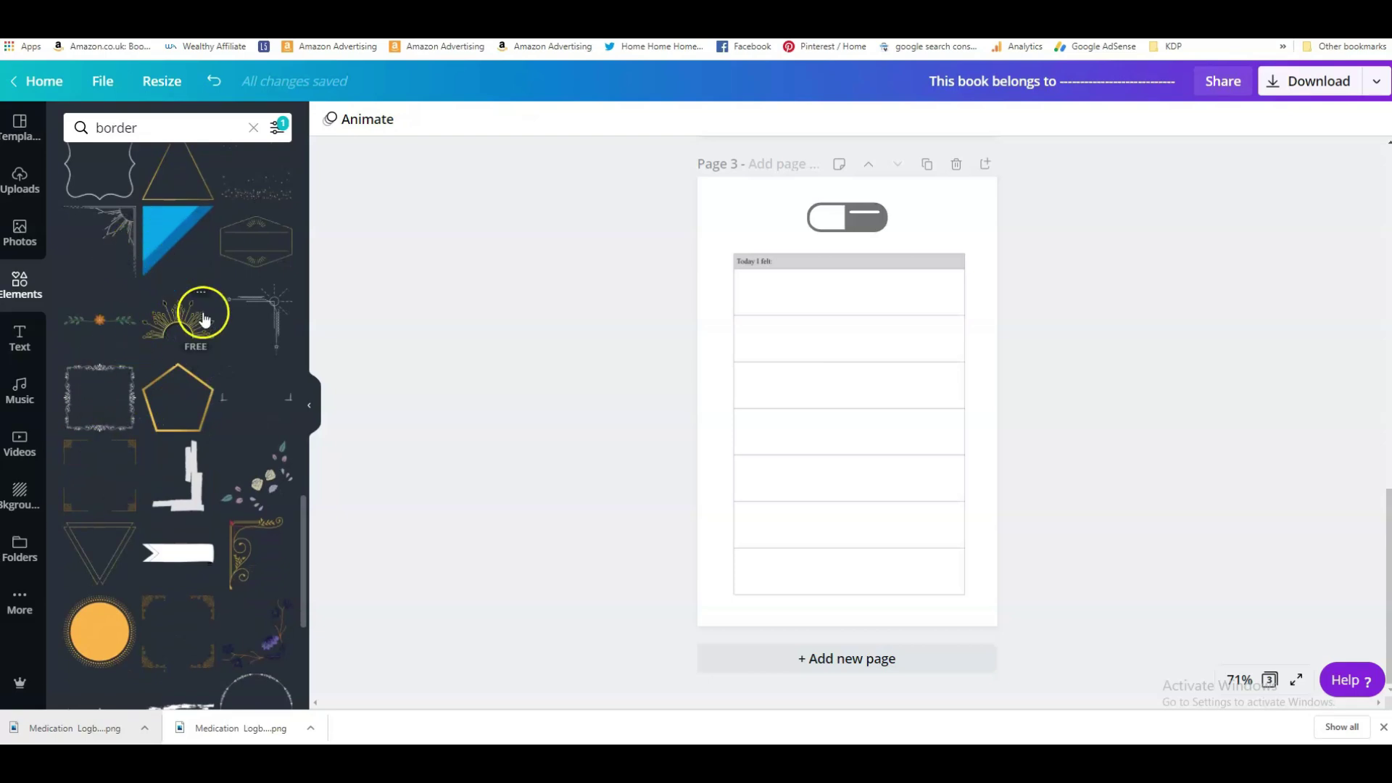
{"action": "scroll", "coordinate": [195, 312], "scroll_direction": "down", "scroll_amount": 5}
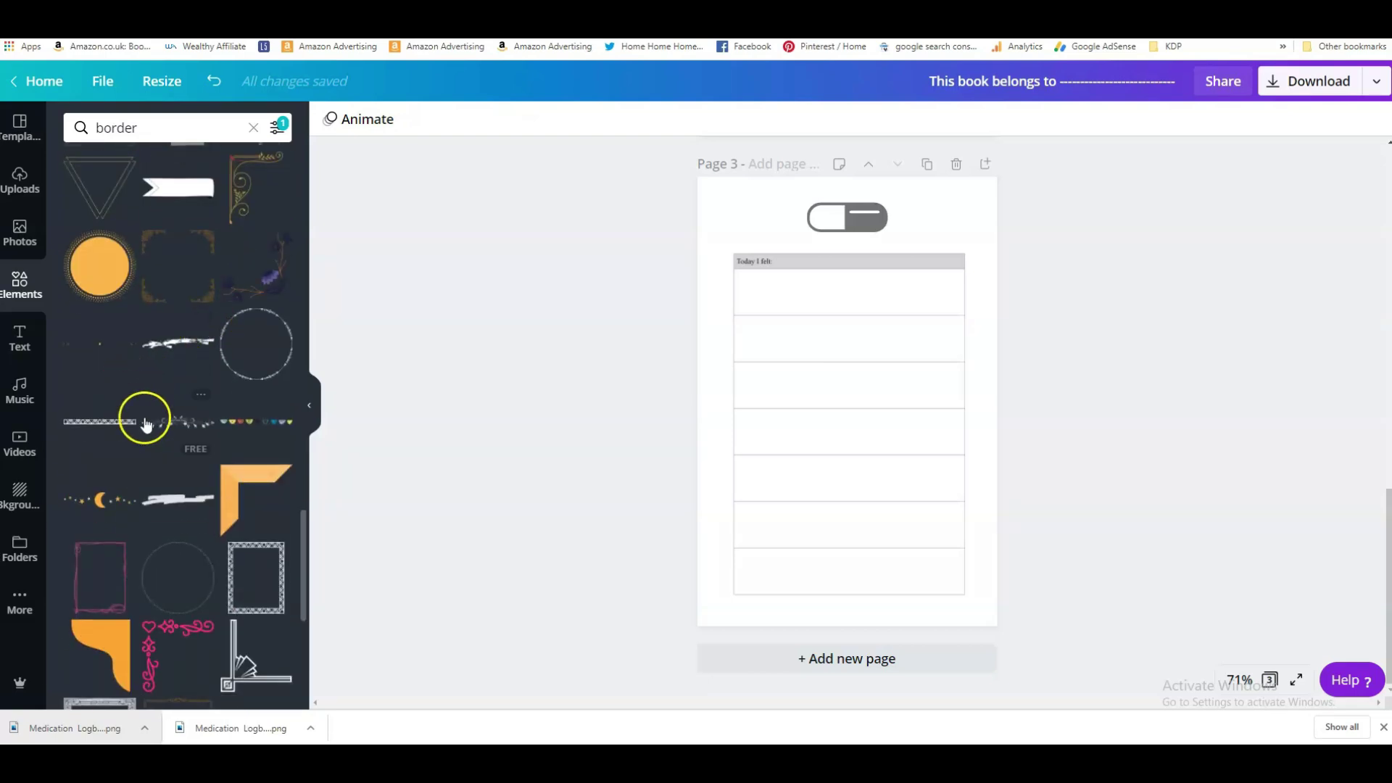
{"action": "scroll", "coordinate": [138, 449], "scroll_direction": "down", "scroll_amount": 2}
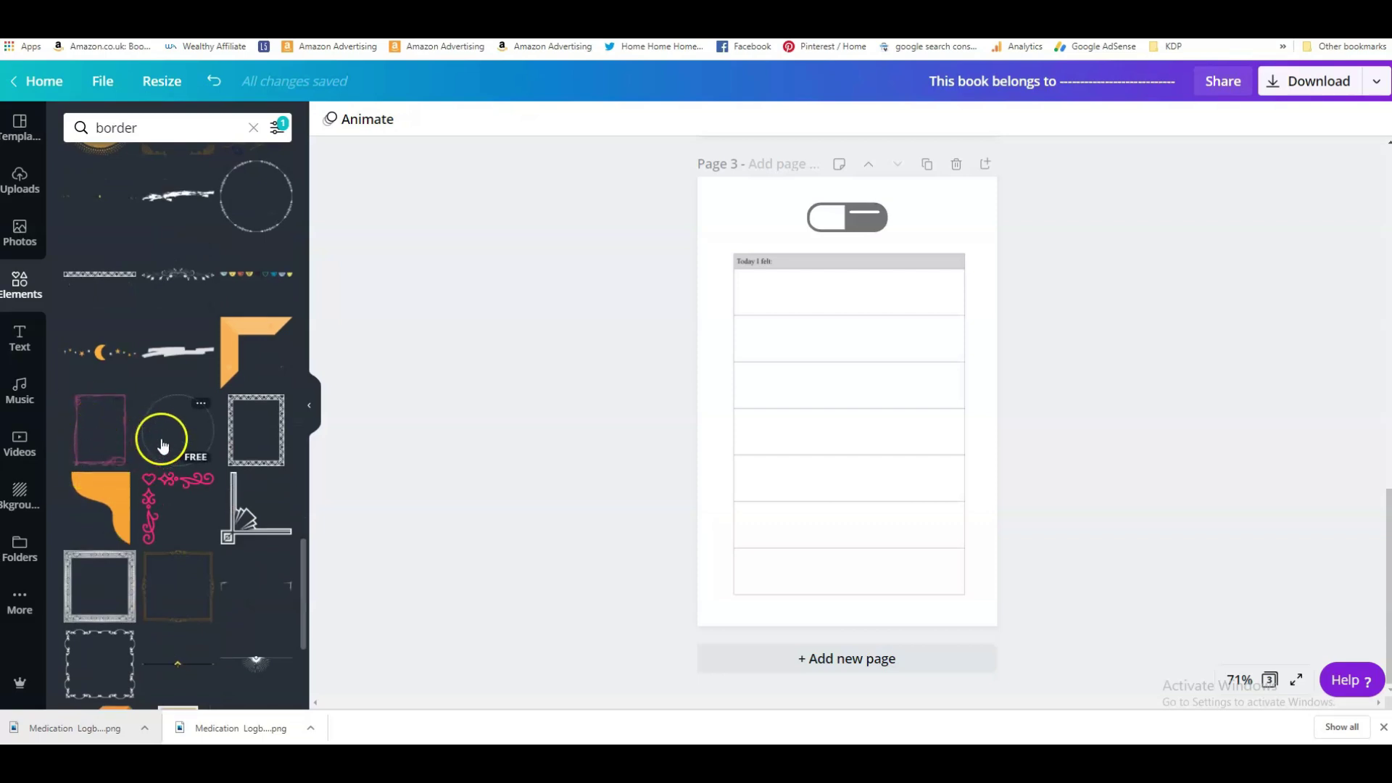
{"action": "scroll", "coordinate": [159, 435], "scroll_direction": "down", "scroll_amount": 4}
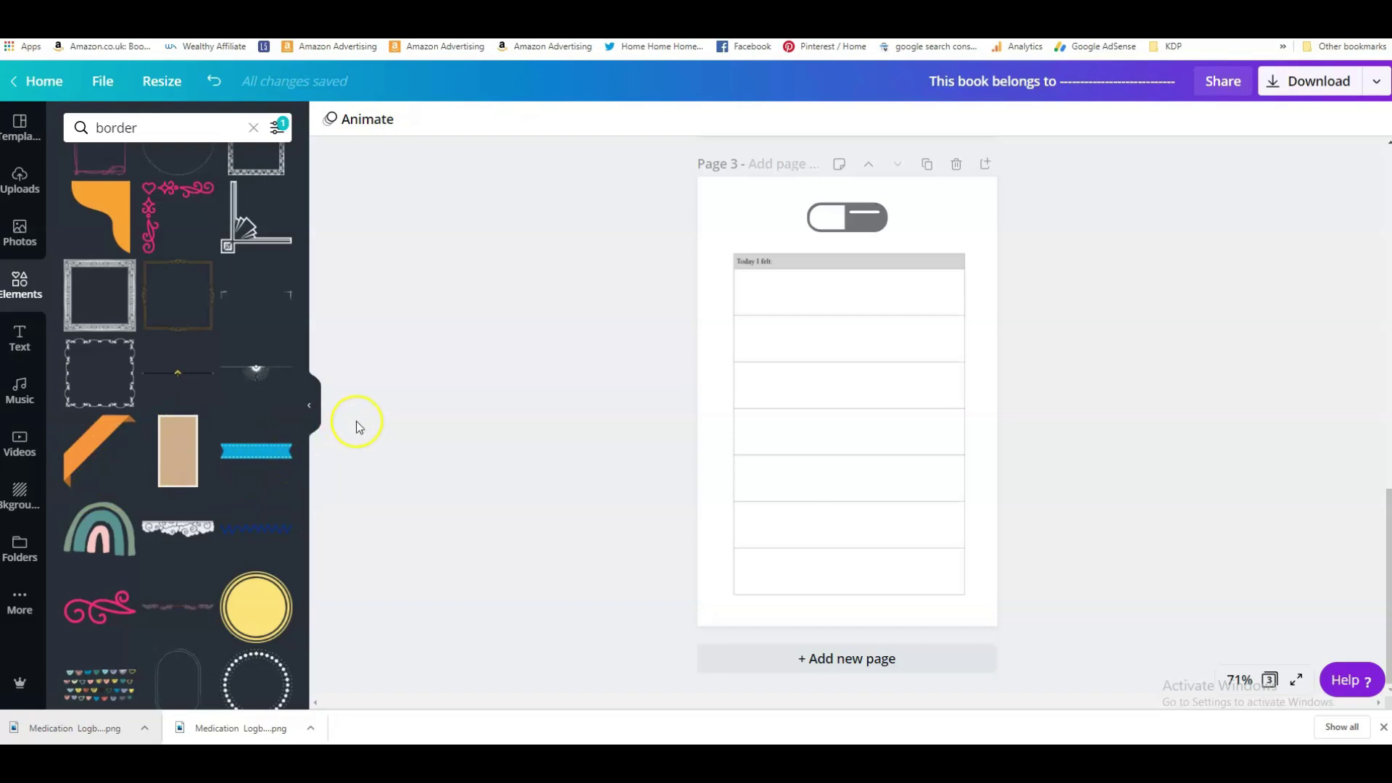
{"action": "left_click", "coordinate": [256, 450]}
{"action": "left_click", "coordinate": [855, 215]}
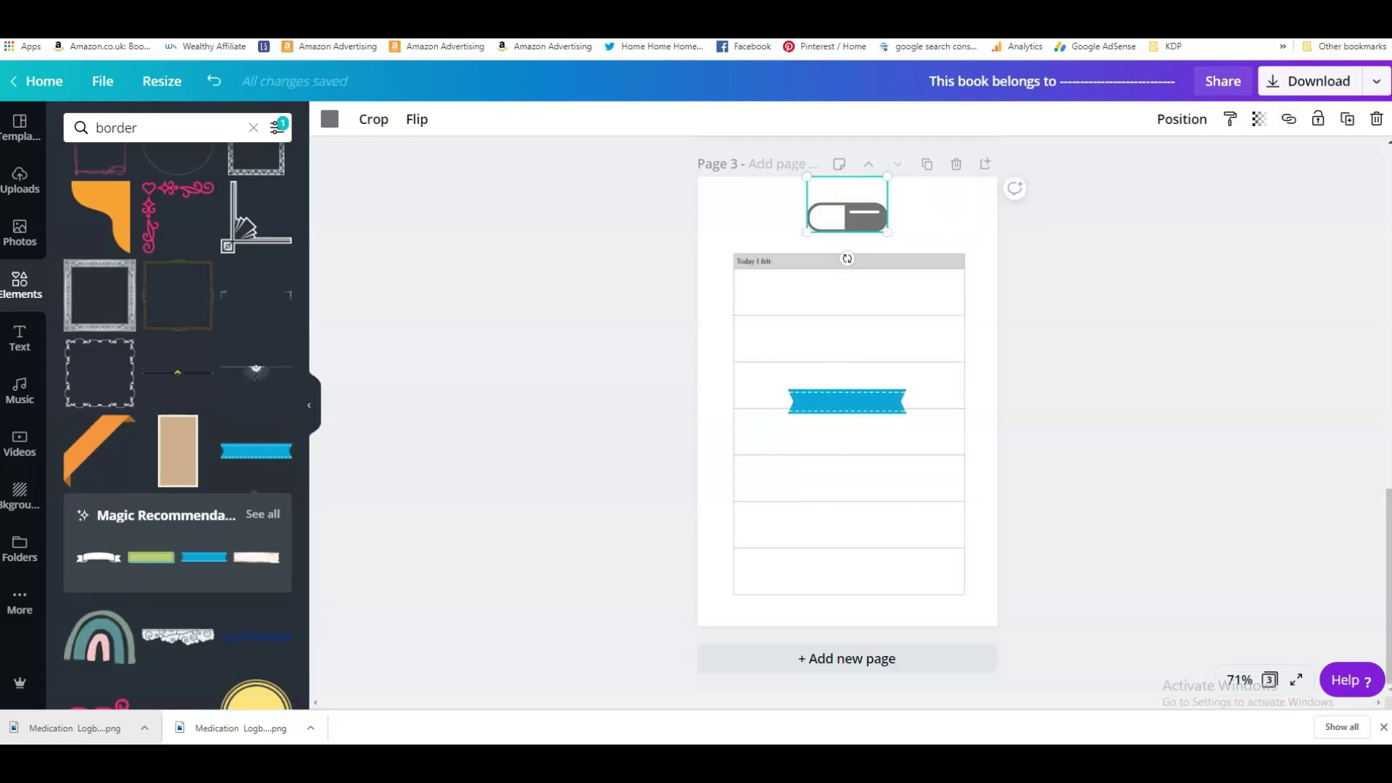
{"action": "left_click", "coordinate": [1376, 119]}
{"action": "left_click_drag", "start_coordinate": [848, 398], "coordinate": [866, 217]}
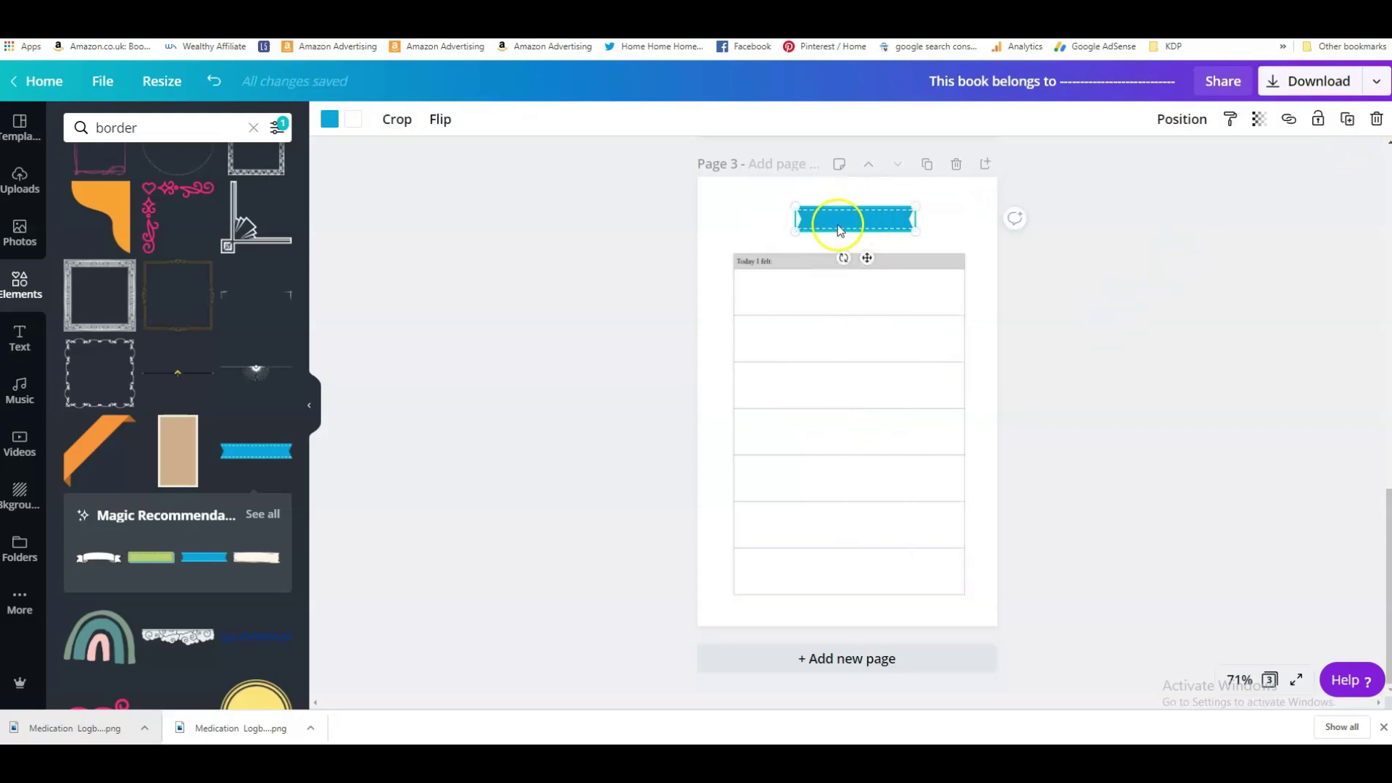
- Recolour the stitched ribbon banner mid-grey, enlarge it to about three quarters of the table's width, and centre it above the "Today I felt" table
{"action": "left_click", "coordinate": [329, 119]}
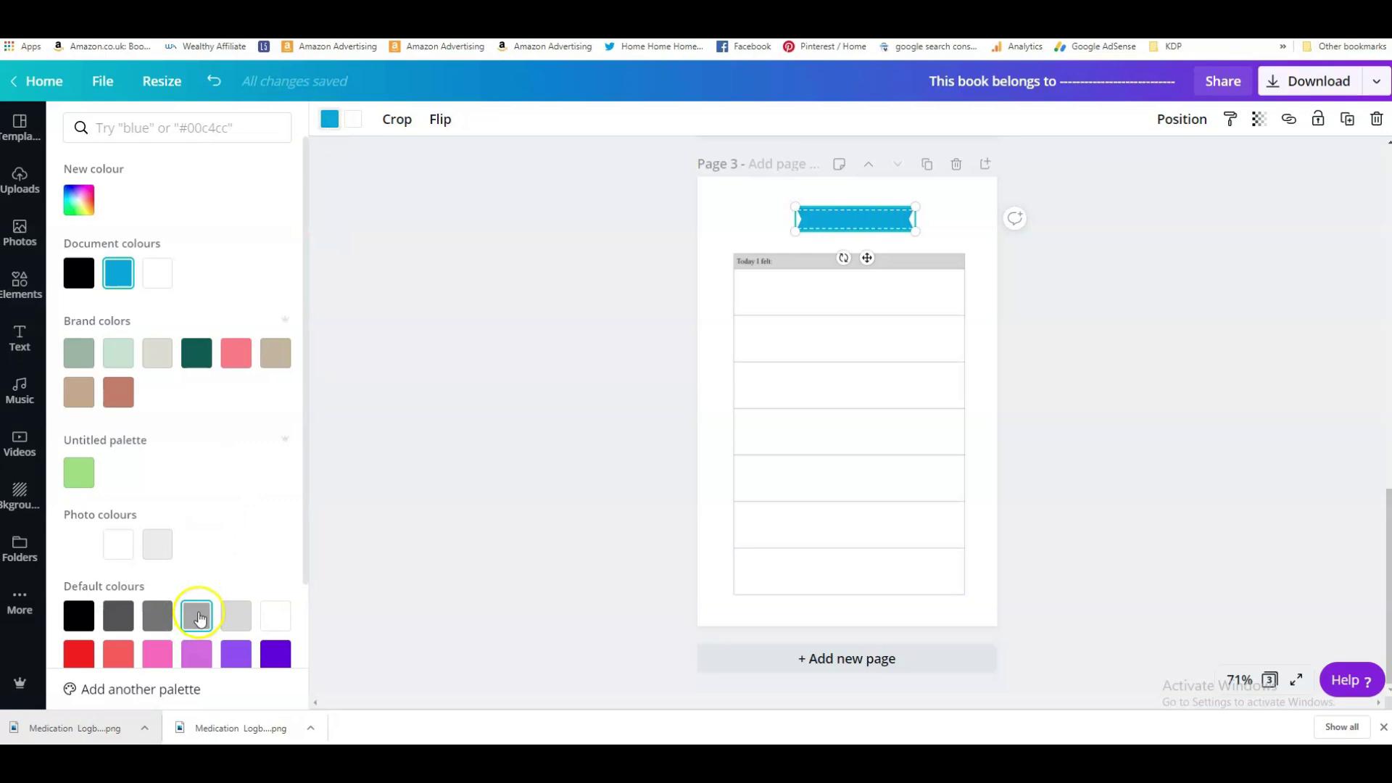
{"action": "left_click", "coordinate": [185, 616]}
{"action": "left_click", "coordinate": [903, 234]}
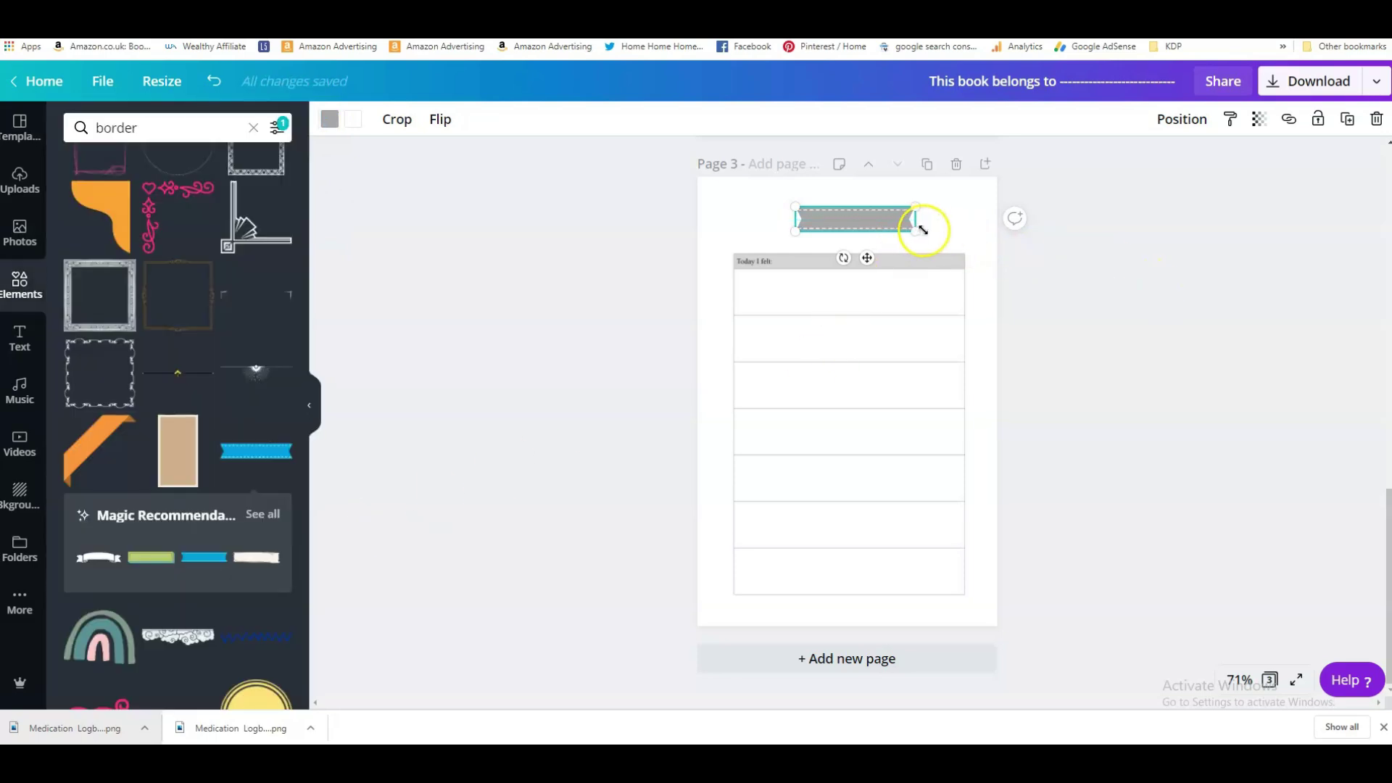
{"action": "left_click_drag", "start_coordinate": [916, 232], "coordinate": [967, 242]}
{"action": "left_click_drag", "start_coordinate": [846, 217], "coordinate": [809, 212]}
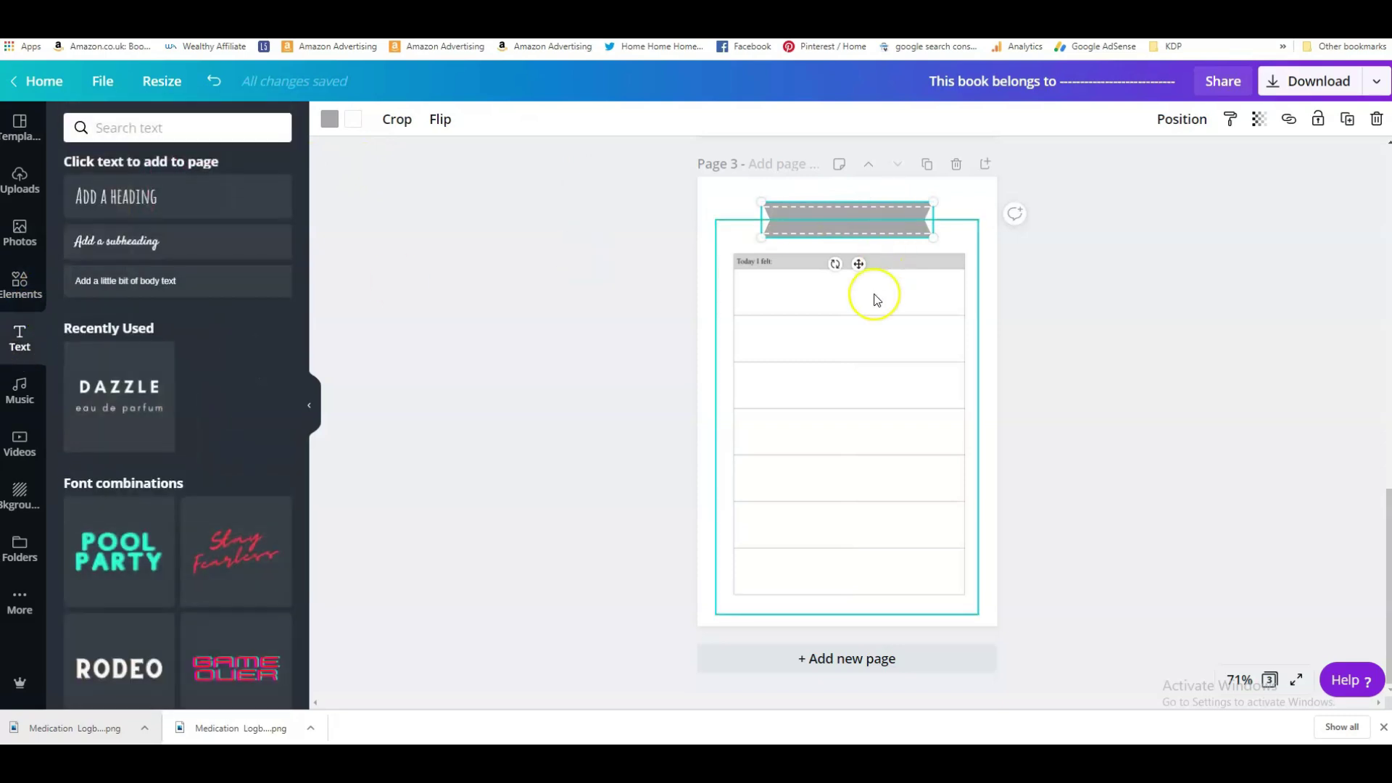
- Add a default heading text box to page 3 and place it centred on the grey ribbon banner
{"action": "left_click", "coordinate": [108, 197]}
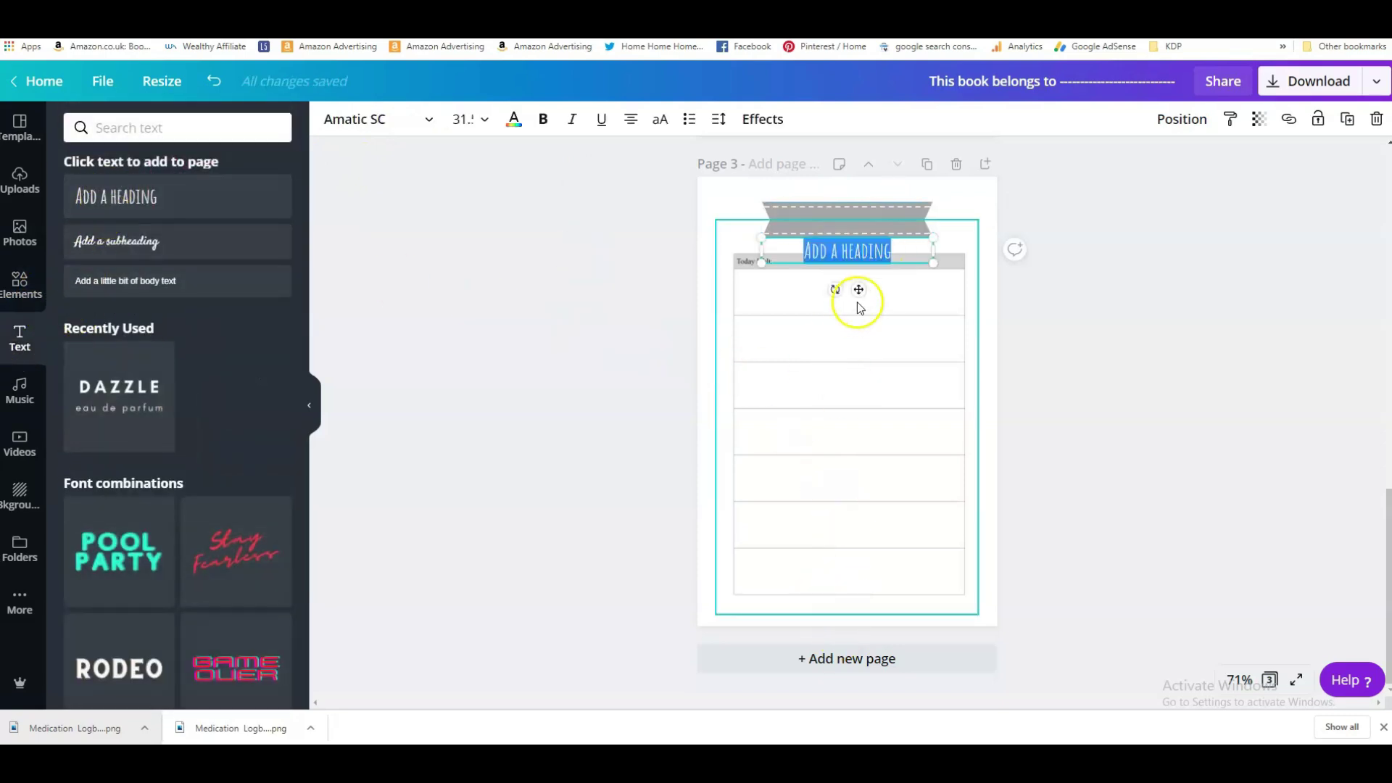
{"action": "mouse_move", "coordinate": [860, 288]}
{"action": "left_mouse_down"}
{"action": "mouse_move", "coordinate": [861, 242]}
{"action": "mouse_move", "coordinate": [861, 261]}
{"action": "left_mouse_up"}
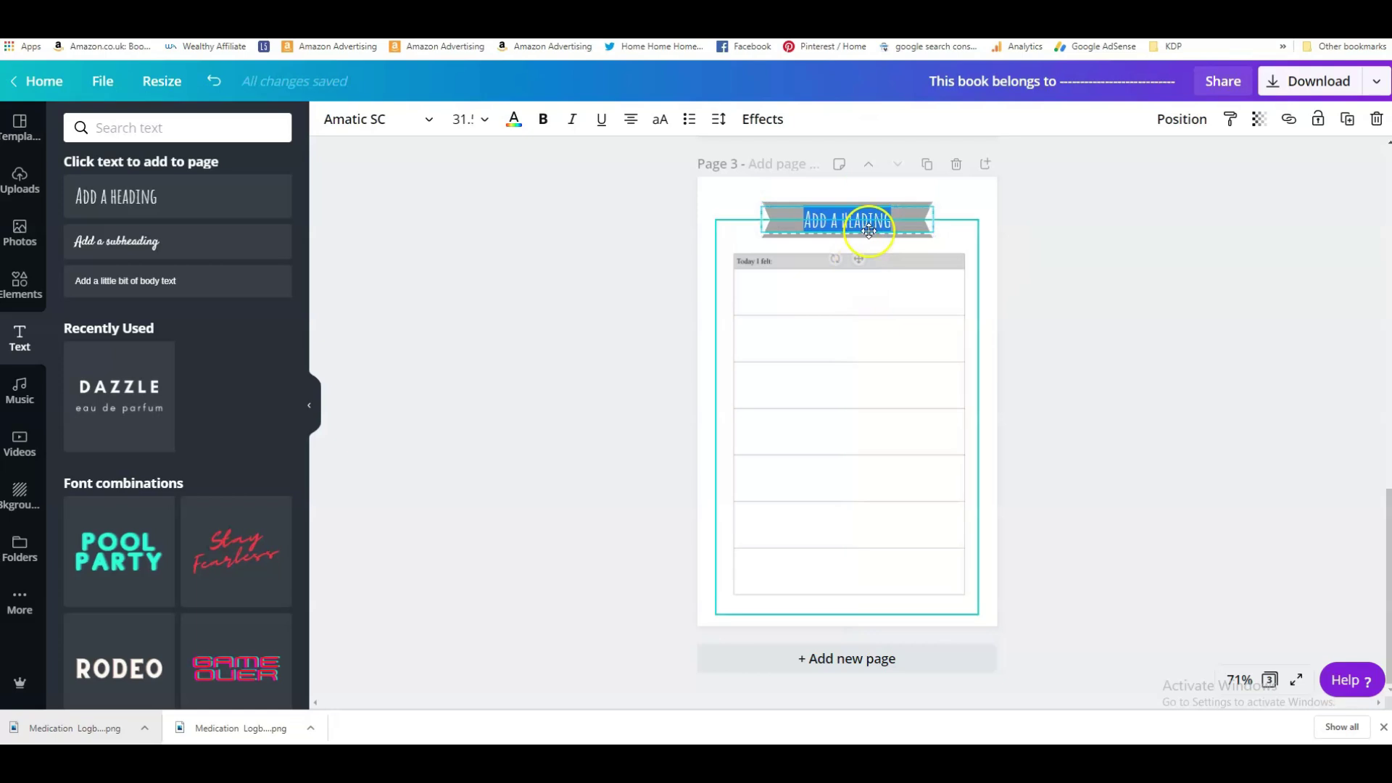
{"action": "left_click", "coordinate": [1174, 327]}
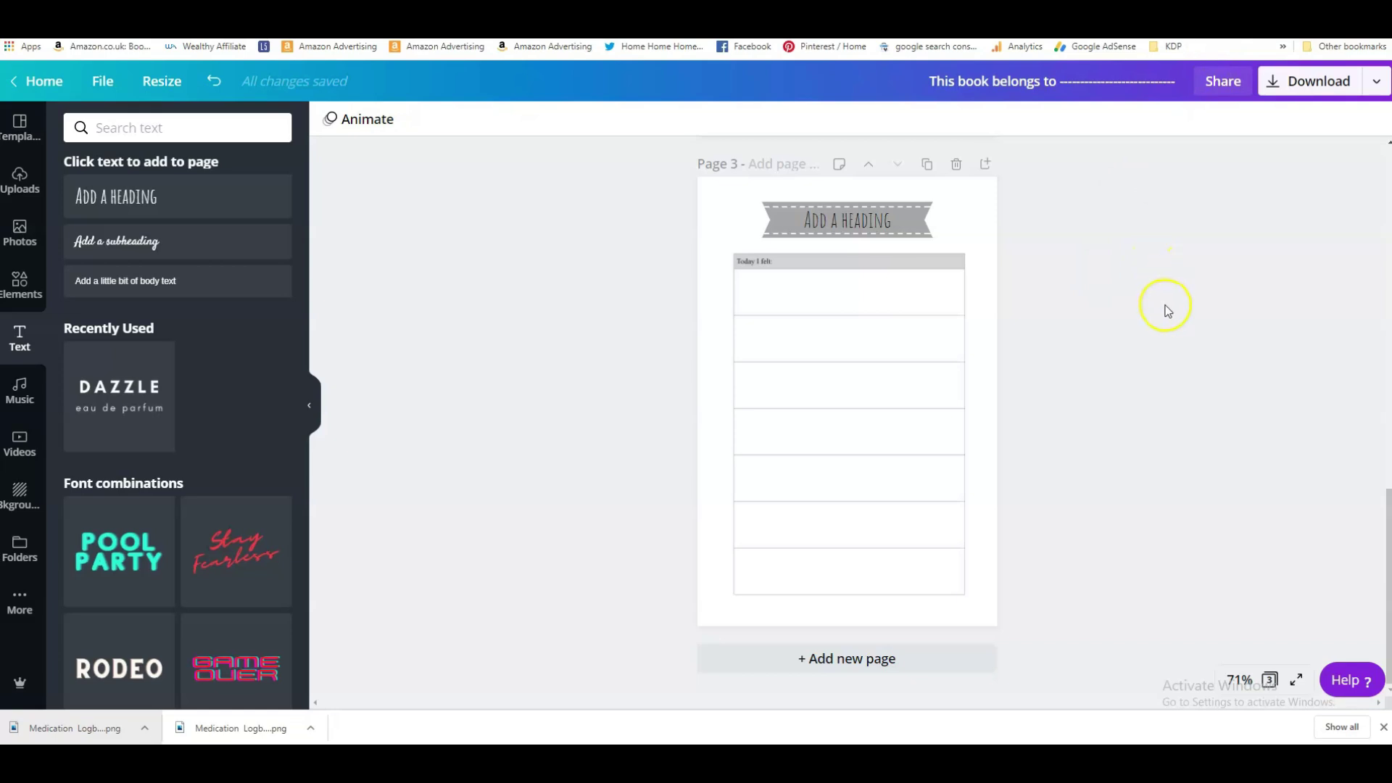
{"action": "scroll", "coordinate": [1171, 276], "scroll_direction": "up", "scroll_amount": 6}
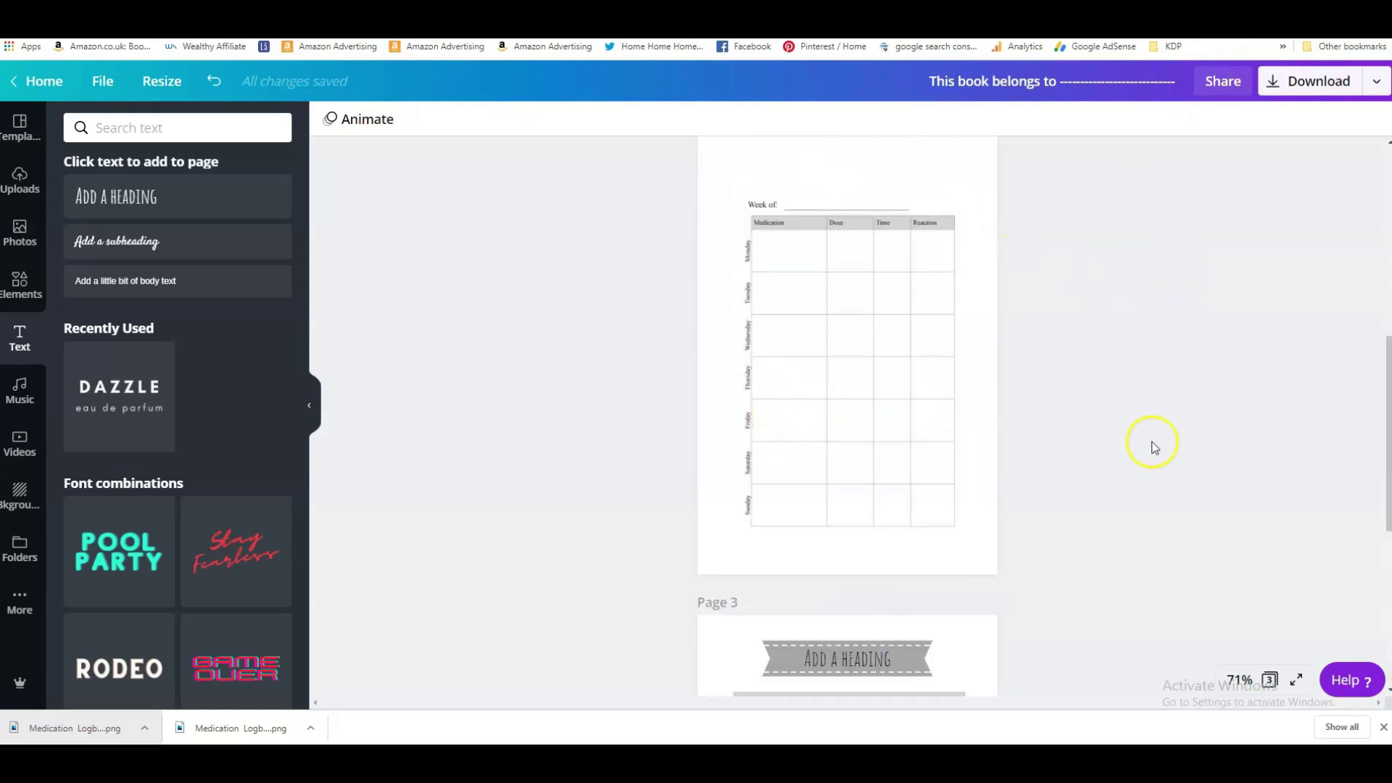
{"action": "scroll", "coordinate": [1156, 469], "scroll_direction": "down", "scroll_amount": 5}
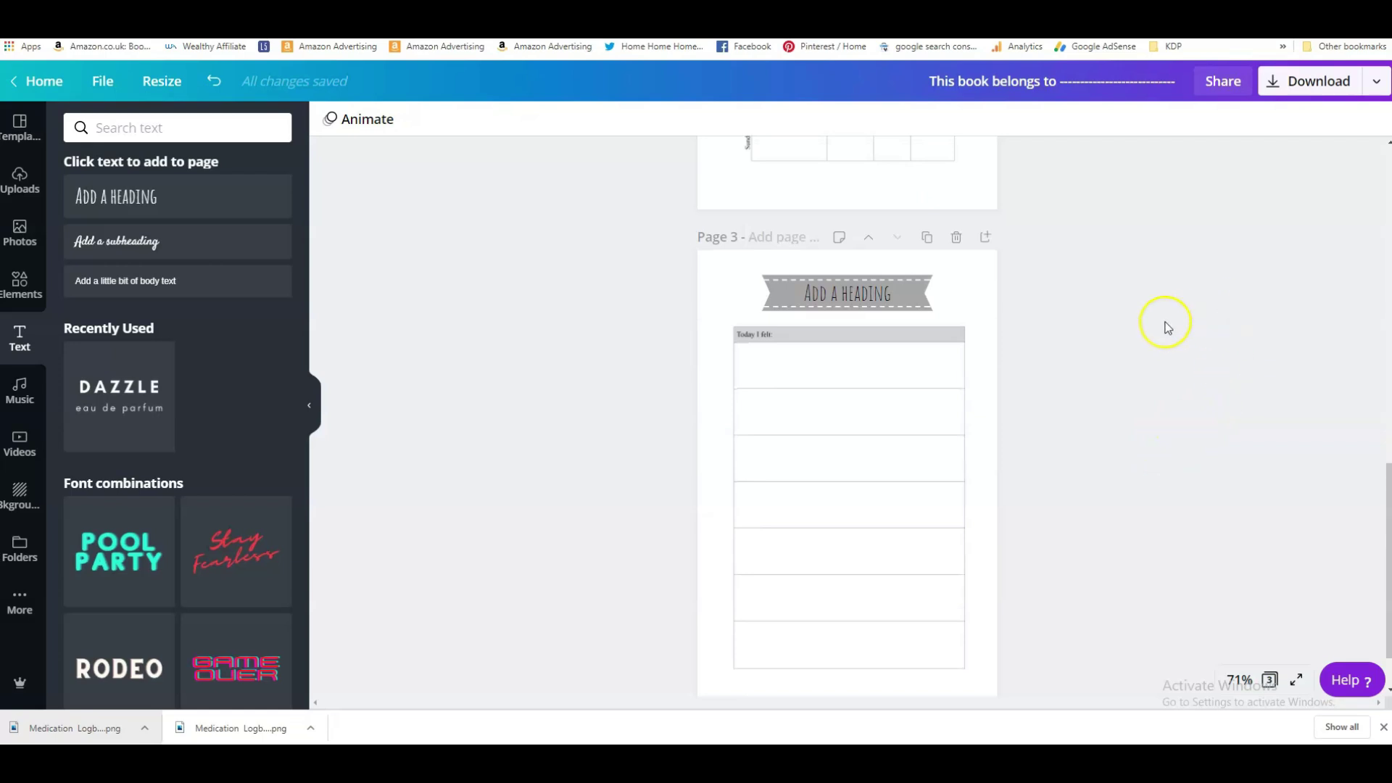
{"action": "scroll", "coordinate": [1200, 469], "scroll_direction": "down", "scroll_amount": 1}
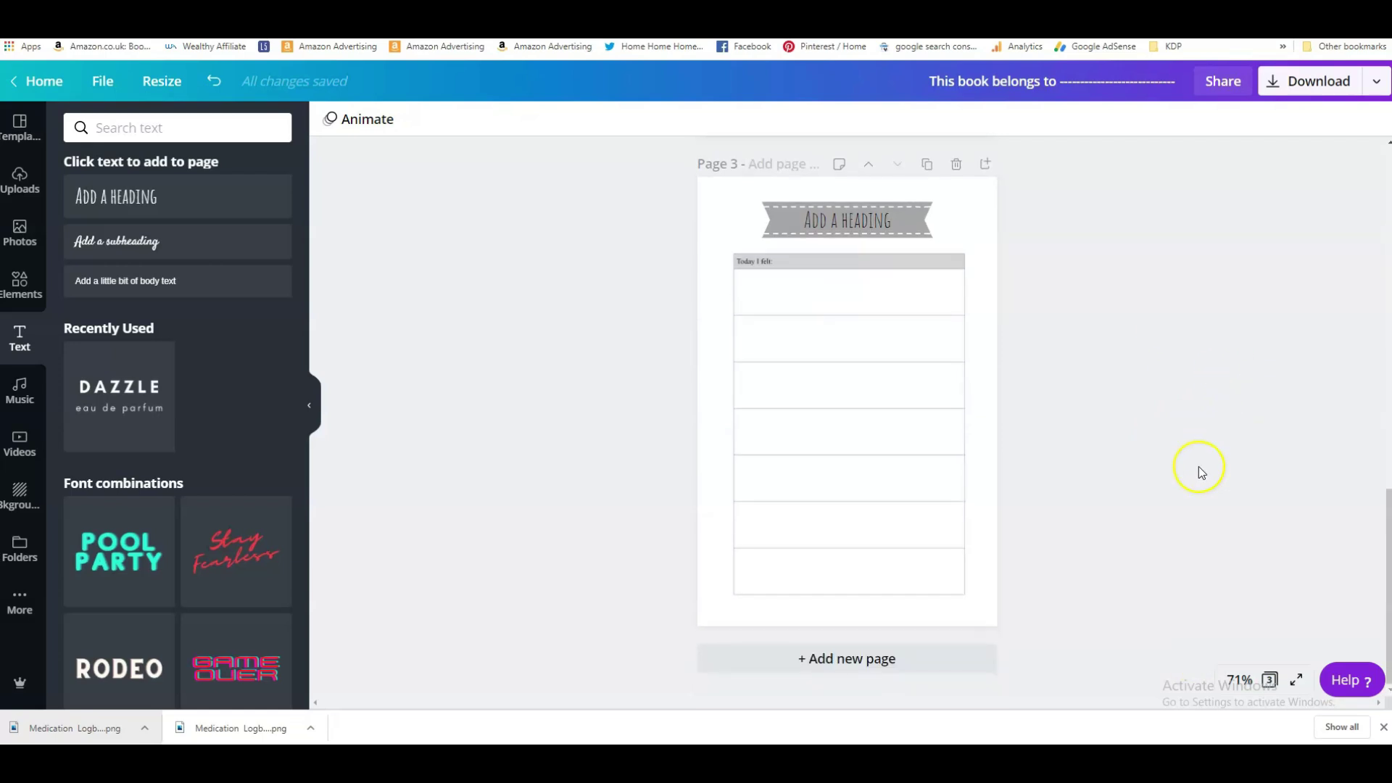
{"action": "scroll", "coordinate": [1193, 460], "scroll_direction": "up", "scroll_amount": 4}
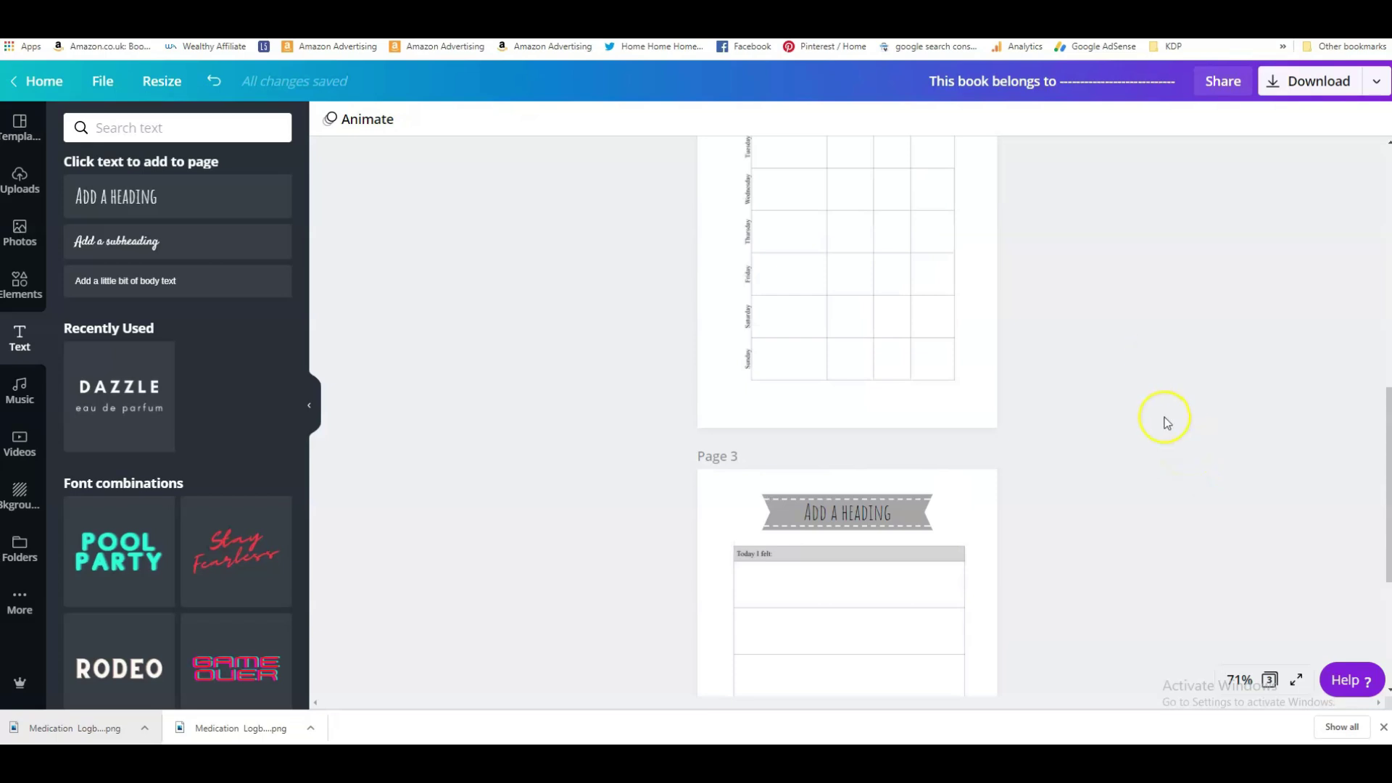
{"action": "scroll", "coordinate": [1166, 423], "scroll_direction": "down", "scroll_amount": 3}
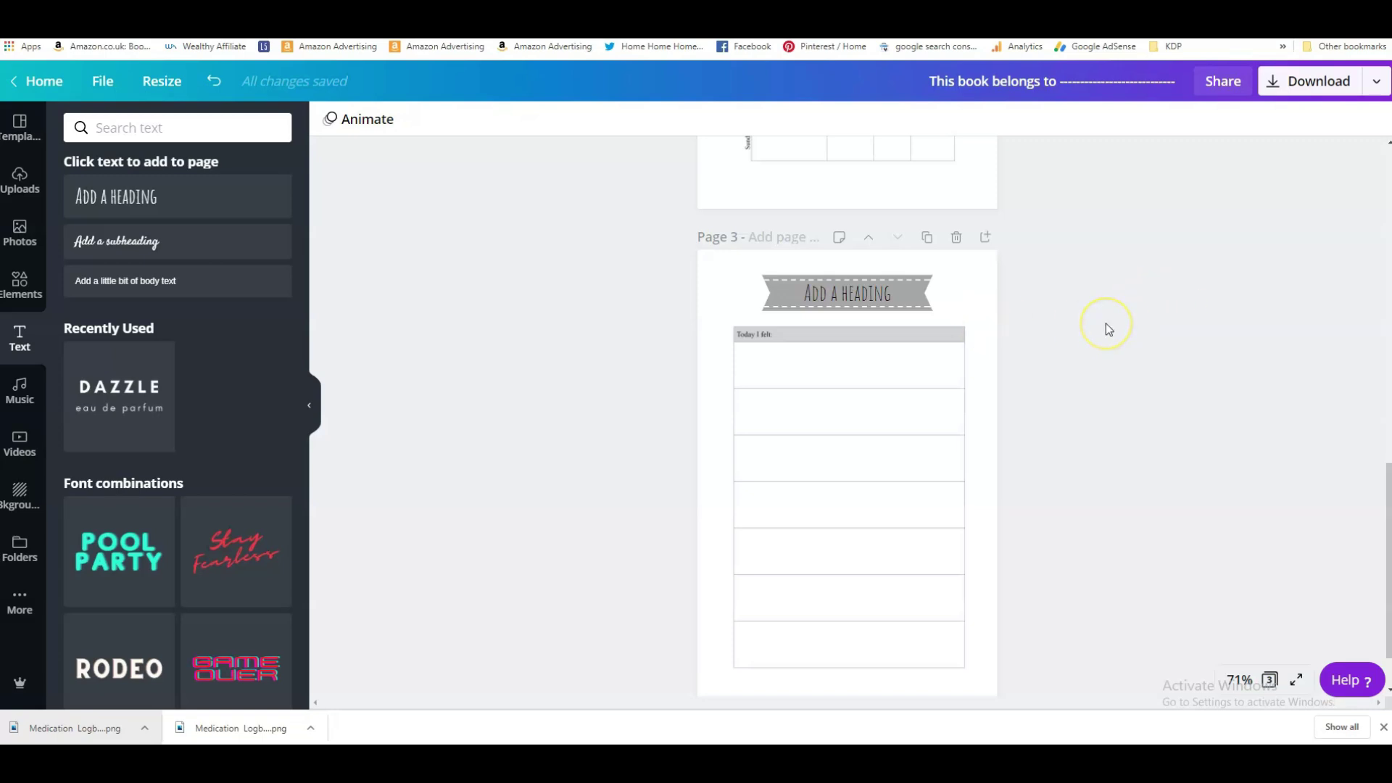
- Open the design's download settings and examine the available file types, including PDF print
{"action": "left_click", "coordinate": [1342, 91]}
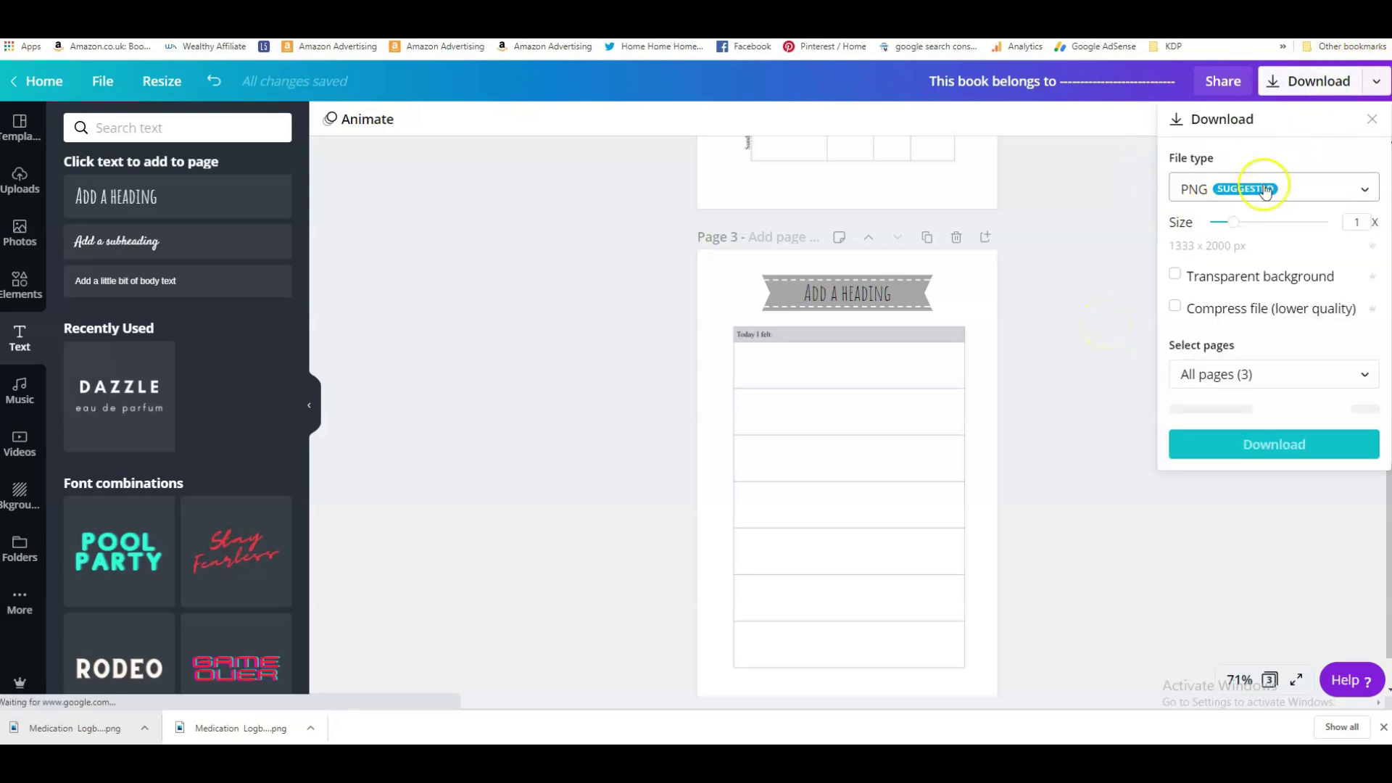
{"action": "left_click", "coordinate": [1242, 187]}
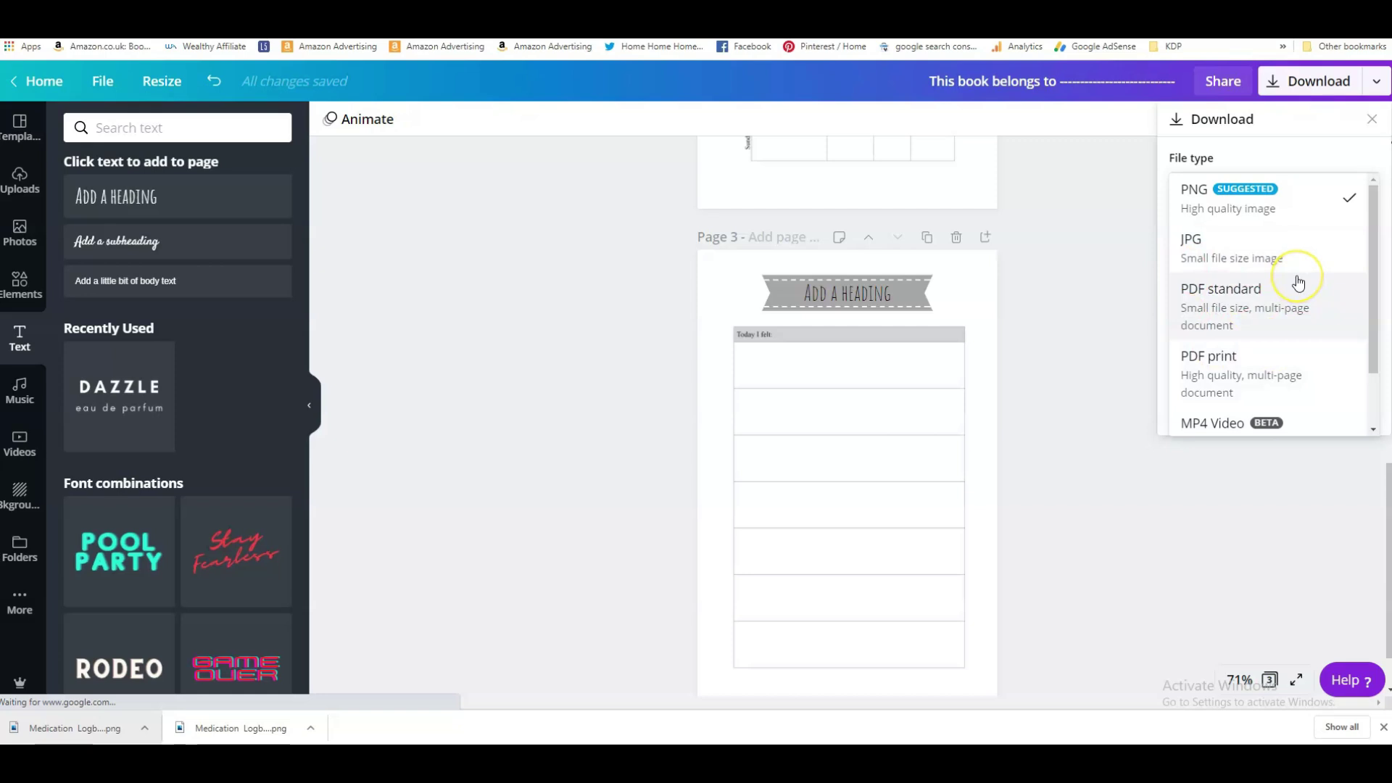
{"action": "left_click", "coordinate": [1296, 370]}
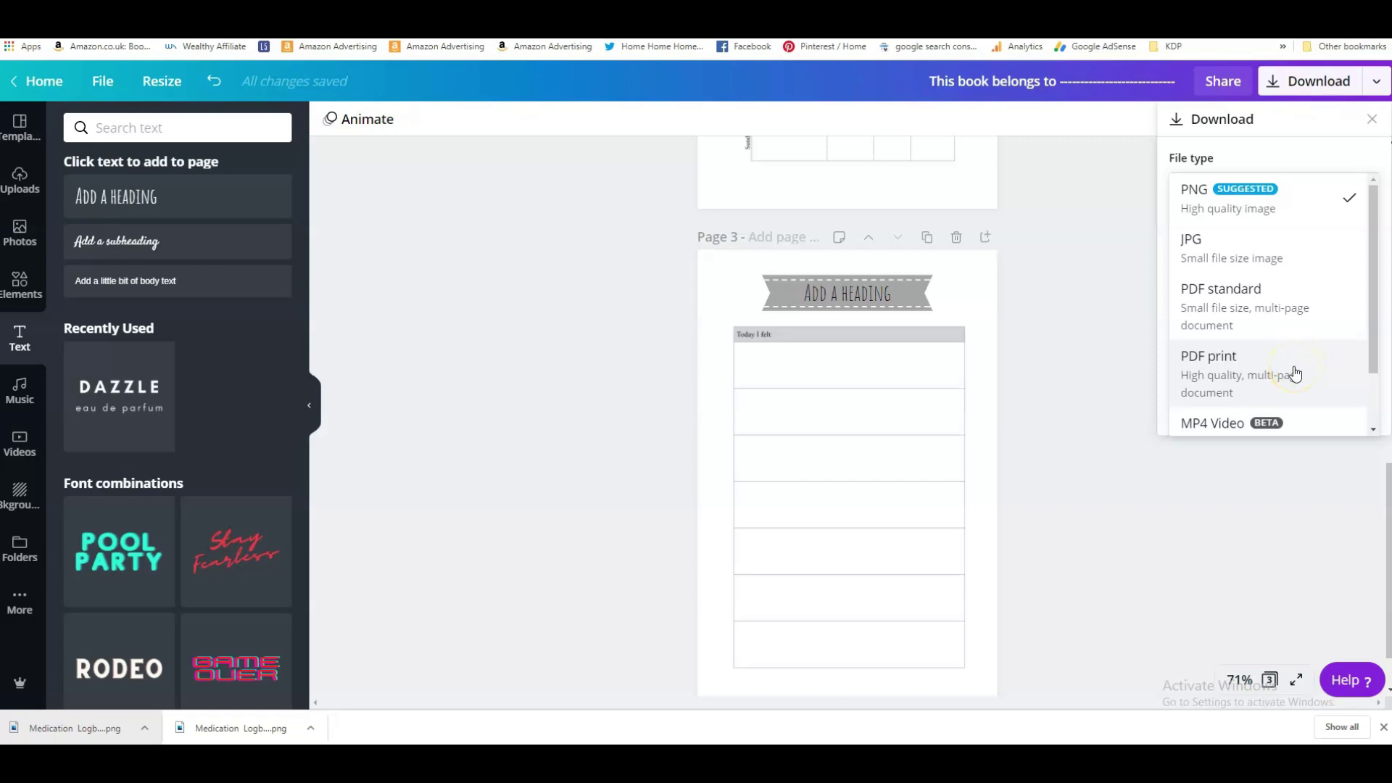
{"action": "left_click", "coordinate": [1277, 312]}
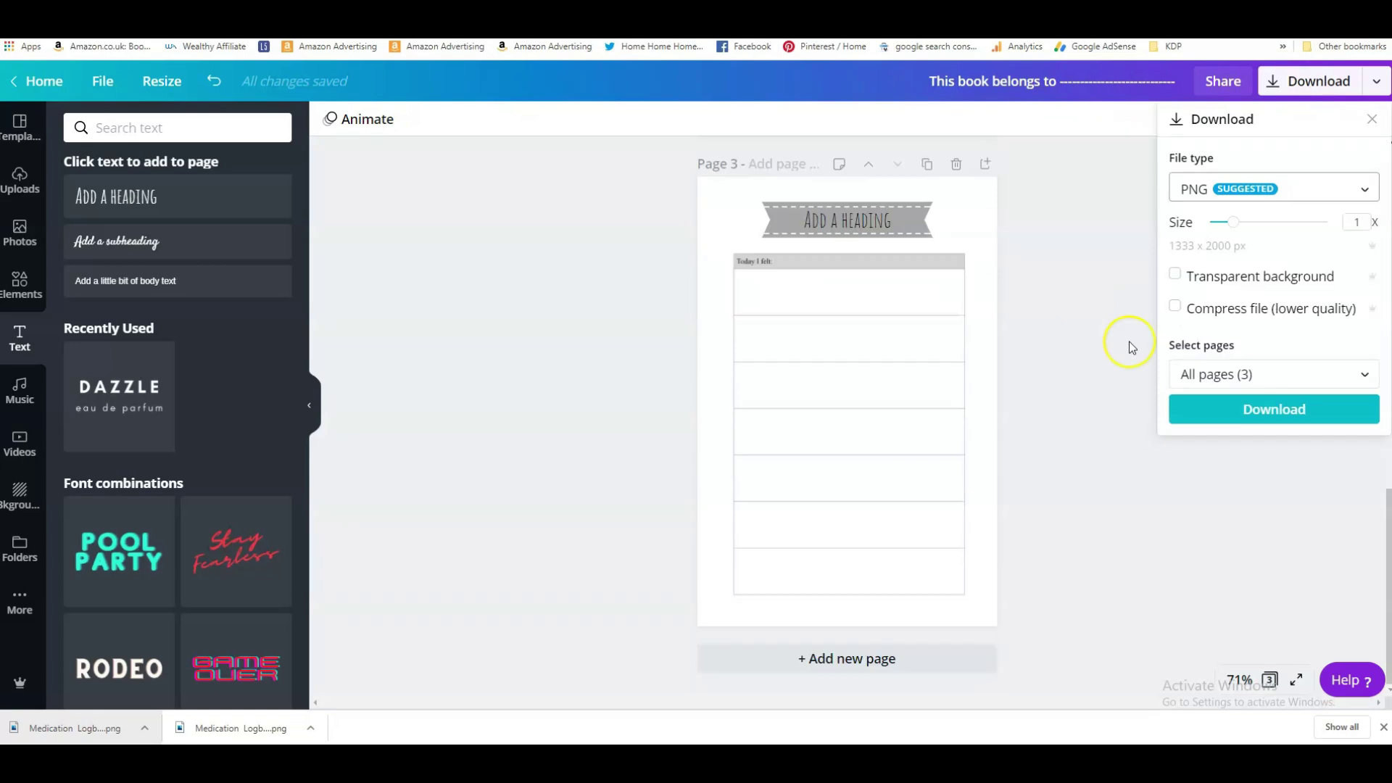
{"action": "scroll", "coordinate": [1109, 311], "scroll_direction": "up", "scroll_amount": 7}
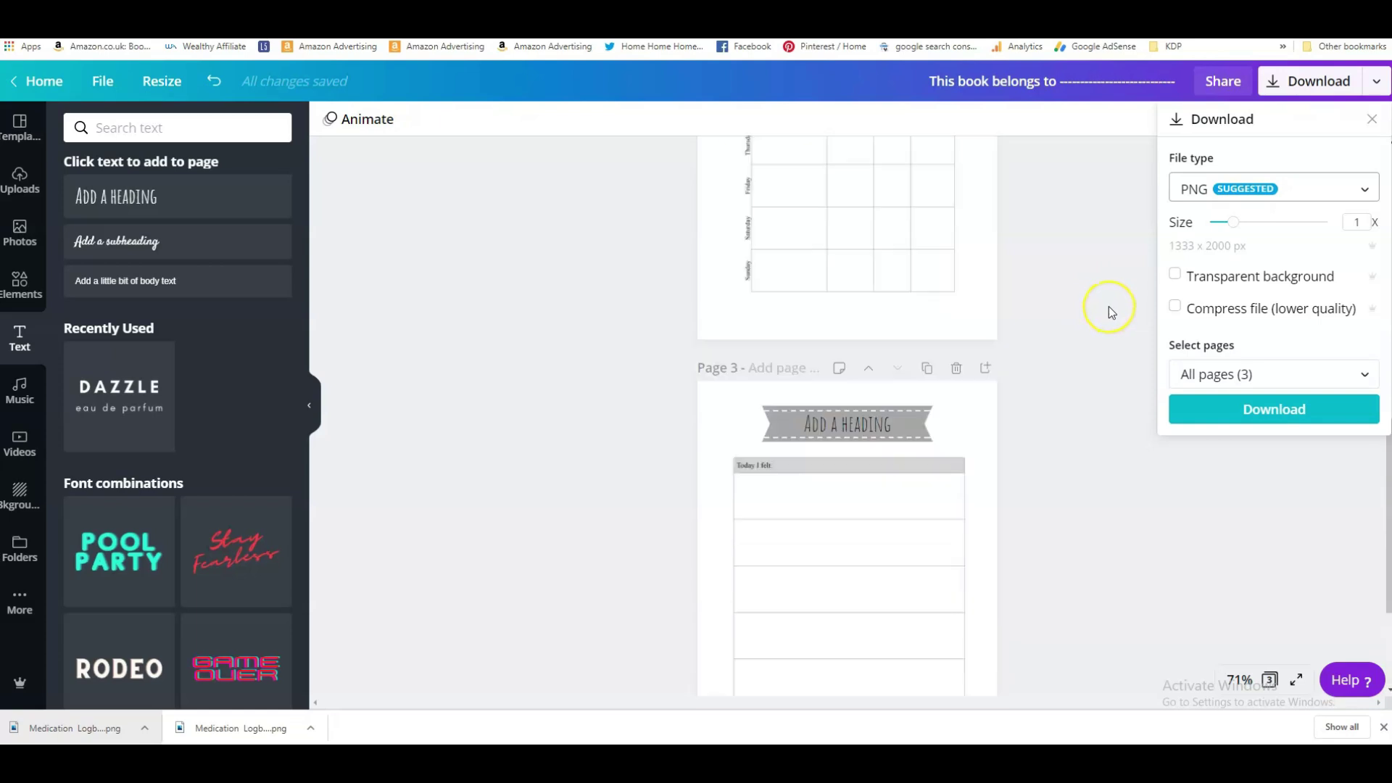
{"action": "scroll", "coordinate": [1112, 312], "scroll_direction": "up", "scroll_amount": 6}
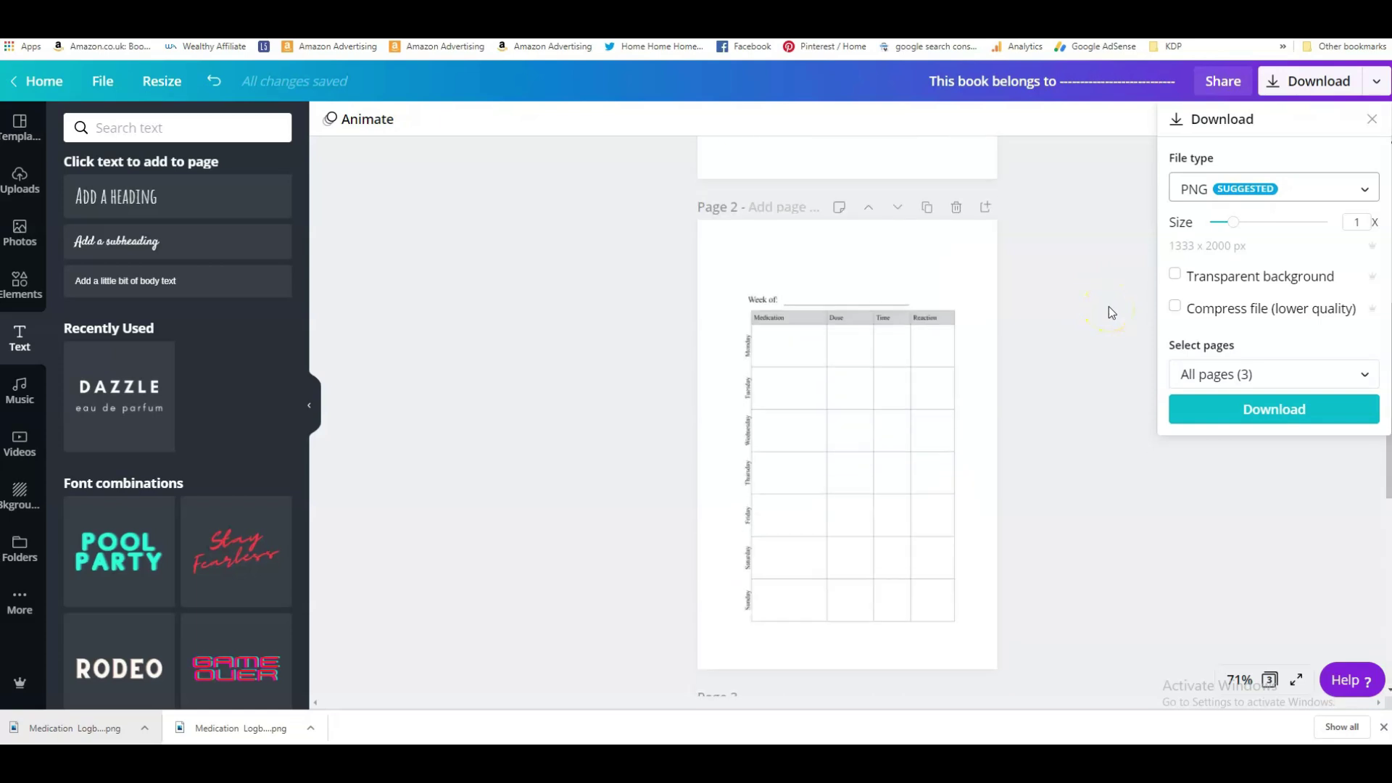
{"action": "scroll", "coordinate": [1109, 308], "scroll_direction": "up", "scroll_amount": 1}
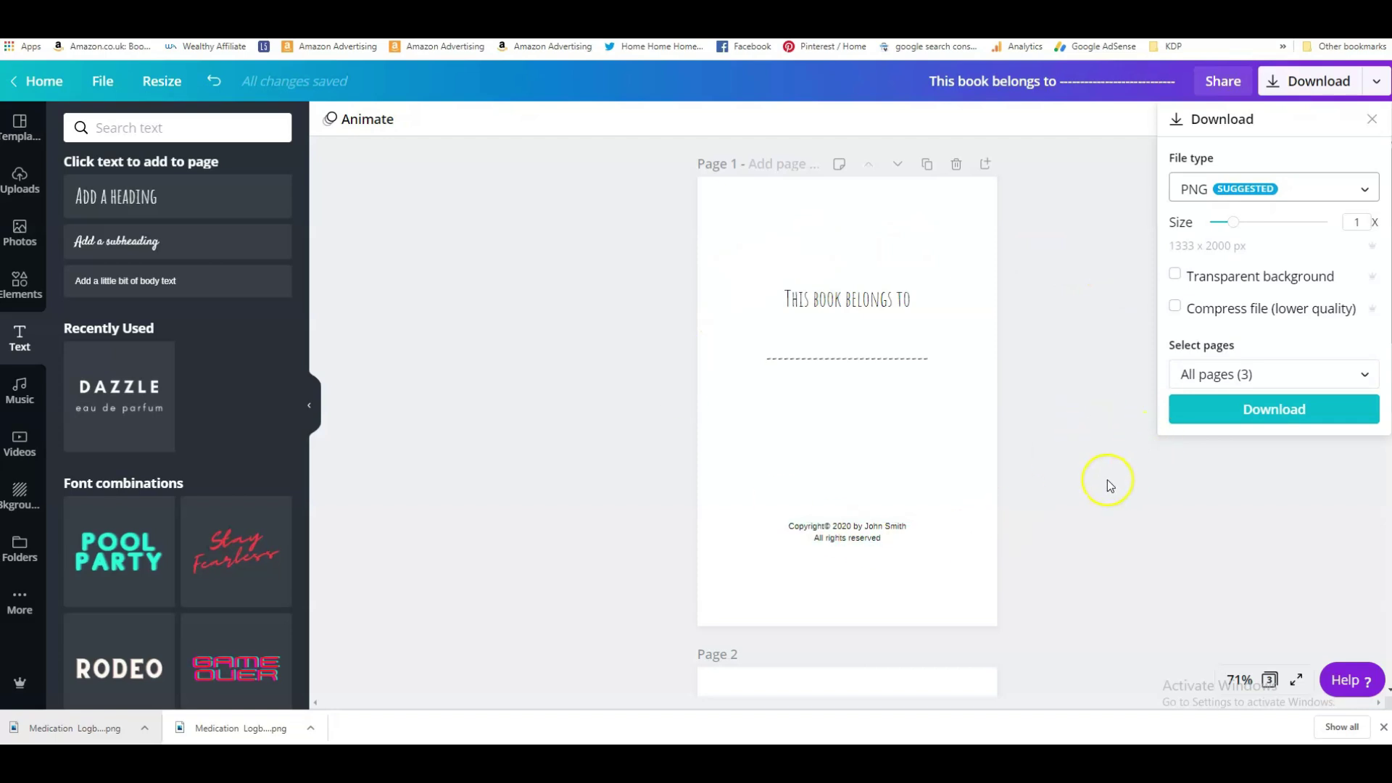
{"action": "scroll", "coordinate": [1100, 457], "scroll_direction": "down", "scroll_amount": 3}
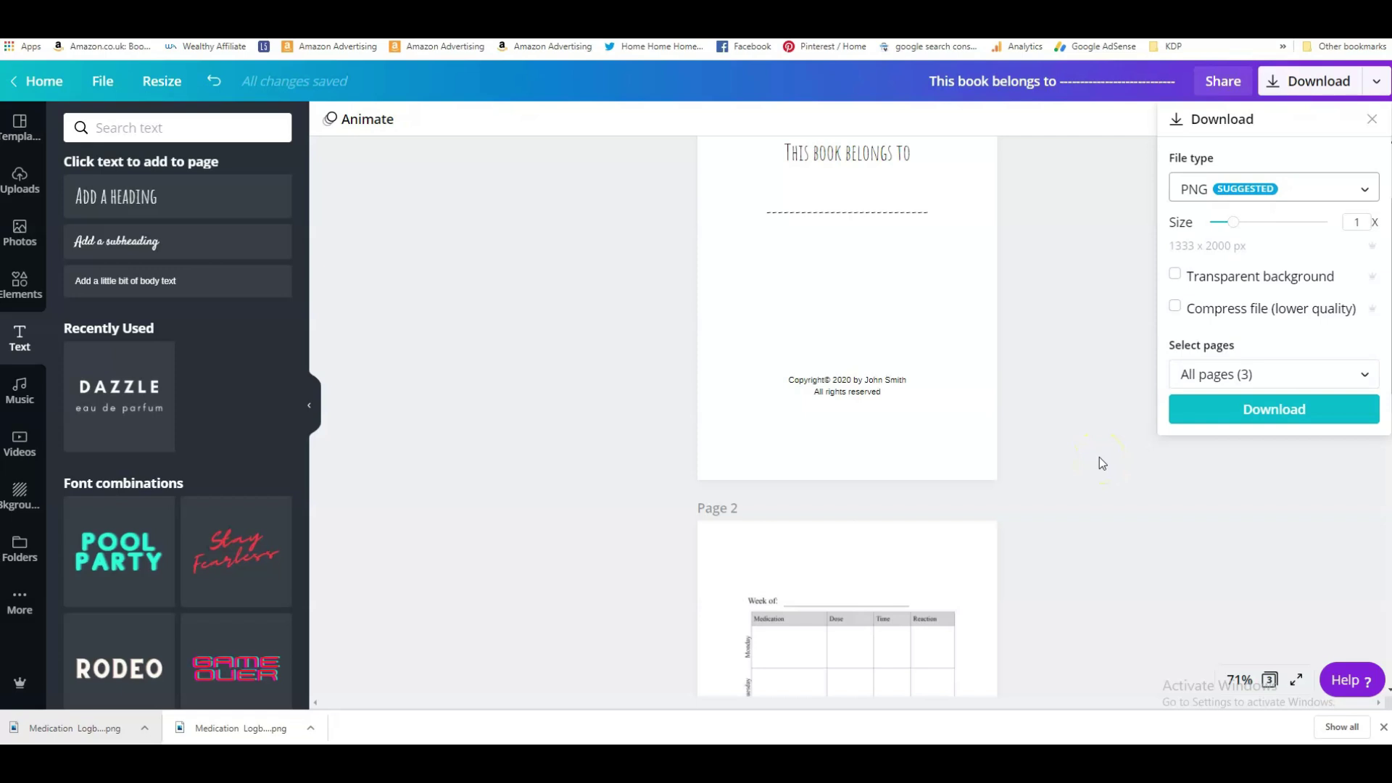
{"action": "scroll", "coordinate": [1099, 460], "scroll_direction": "up", "scroll_amount": 3}
{"action": "left_click", "coordinate": [1099, 135]}
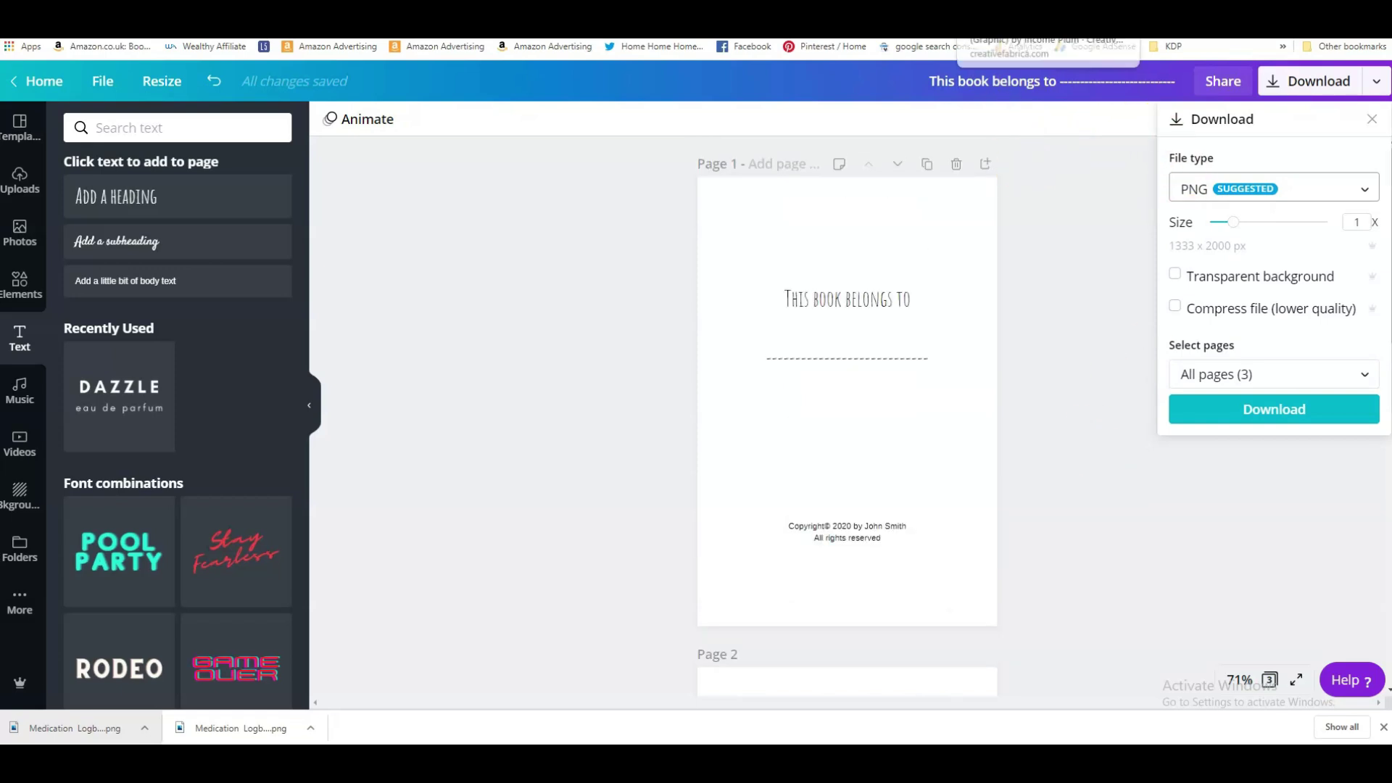